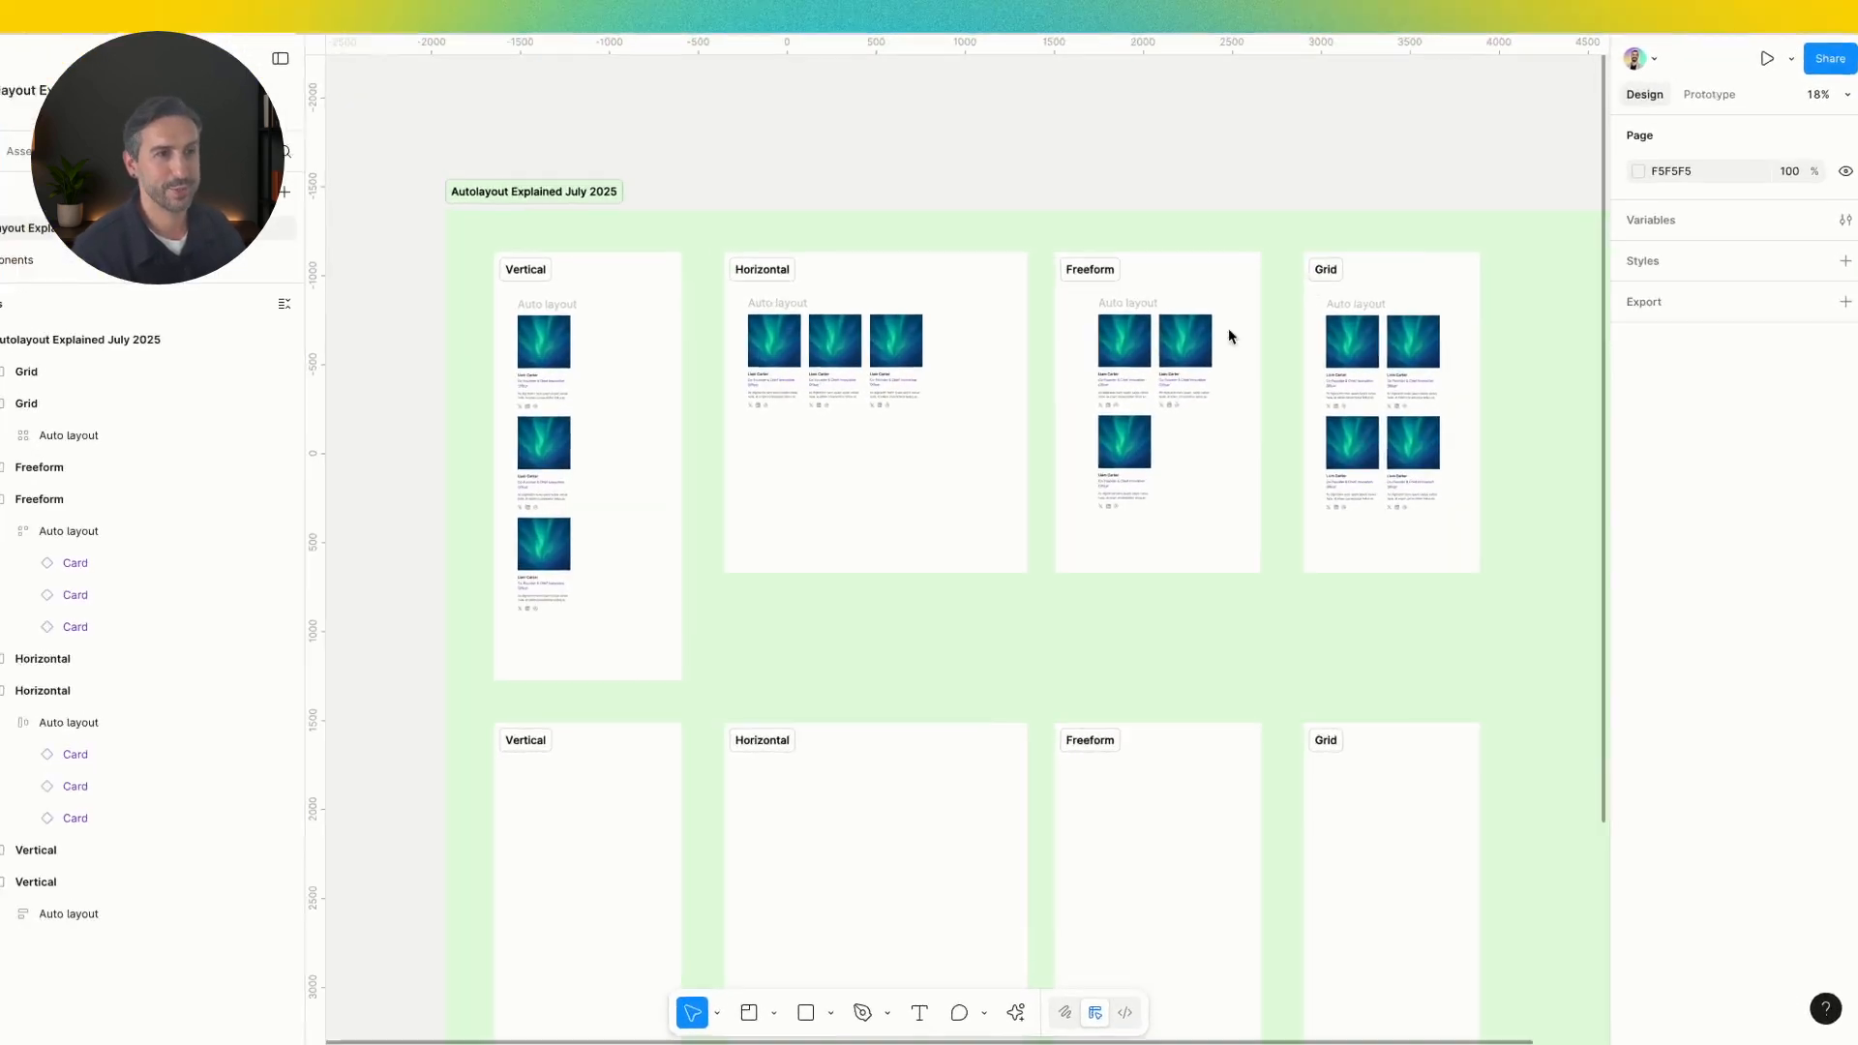
# Copy a card from the finished Vertical example into the empty Vertical section below it
pyautogui.scroll(-3, 980, 390)
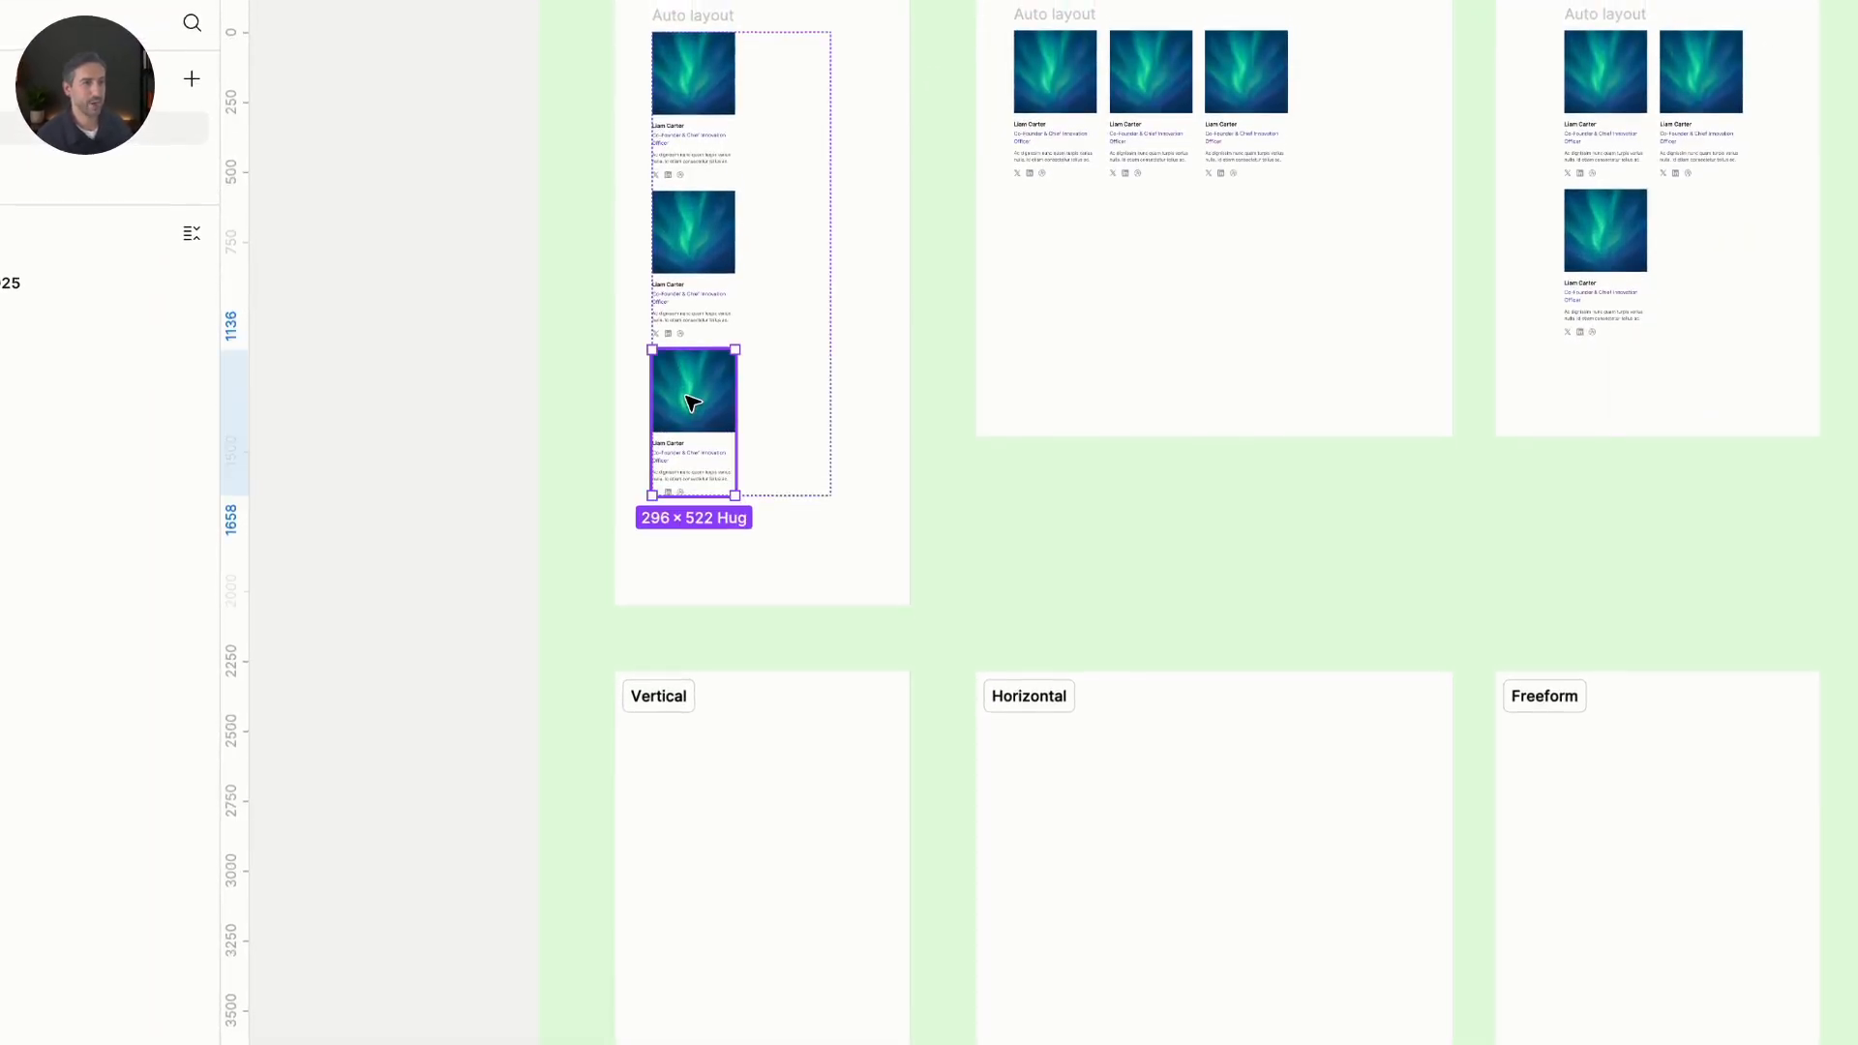
pyautogui.keyDown('alt'); pyautogui.moveTo(685, 395); pyautogui.dragTo(709, 742); pyautogui.keyUp('alt')
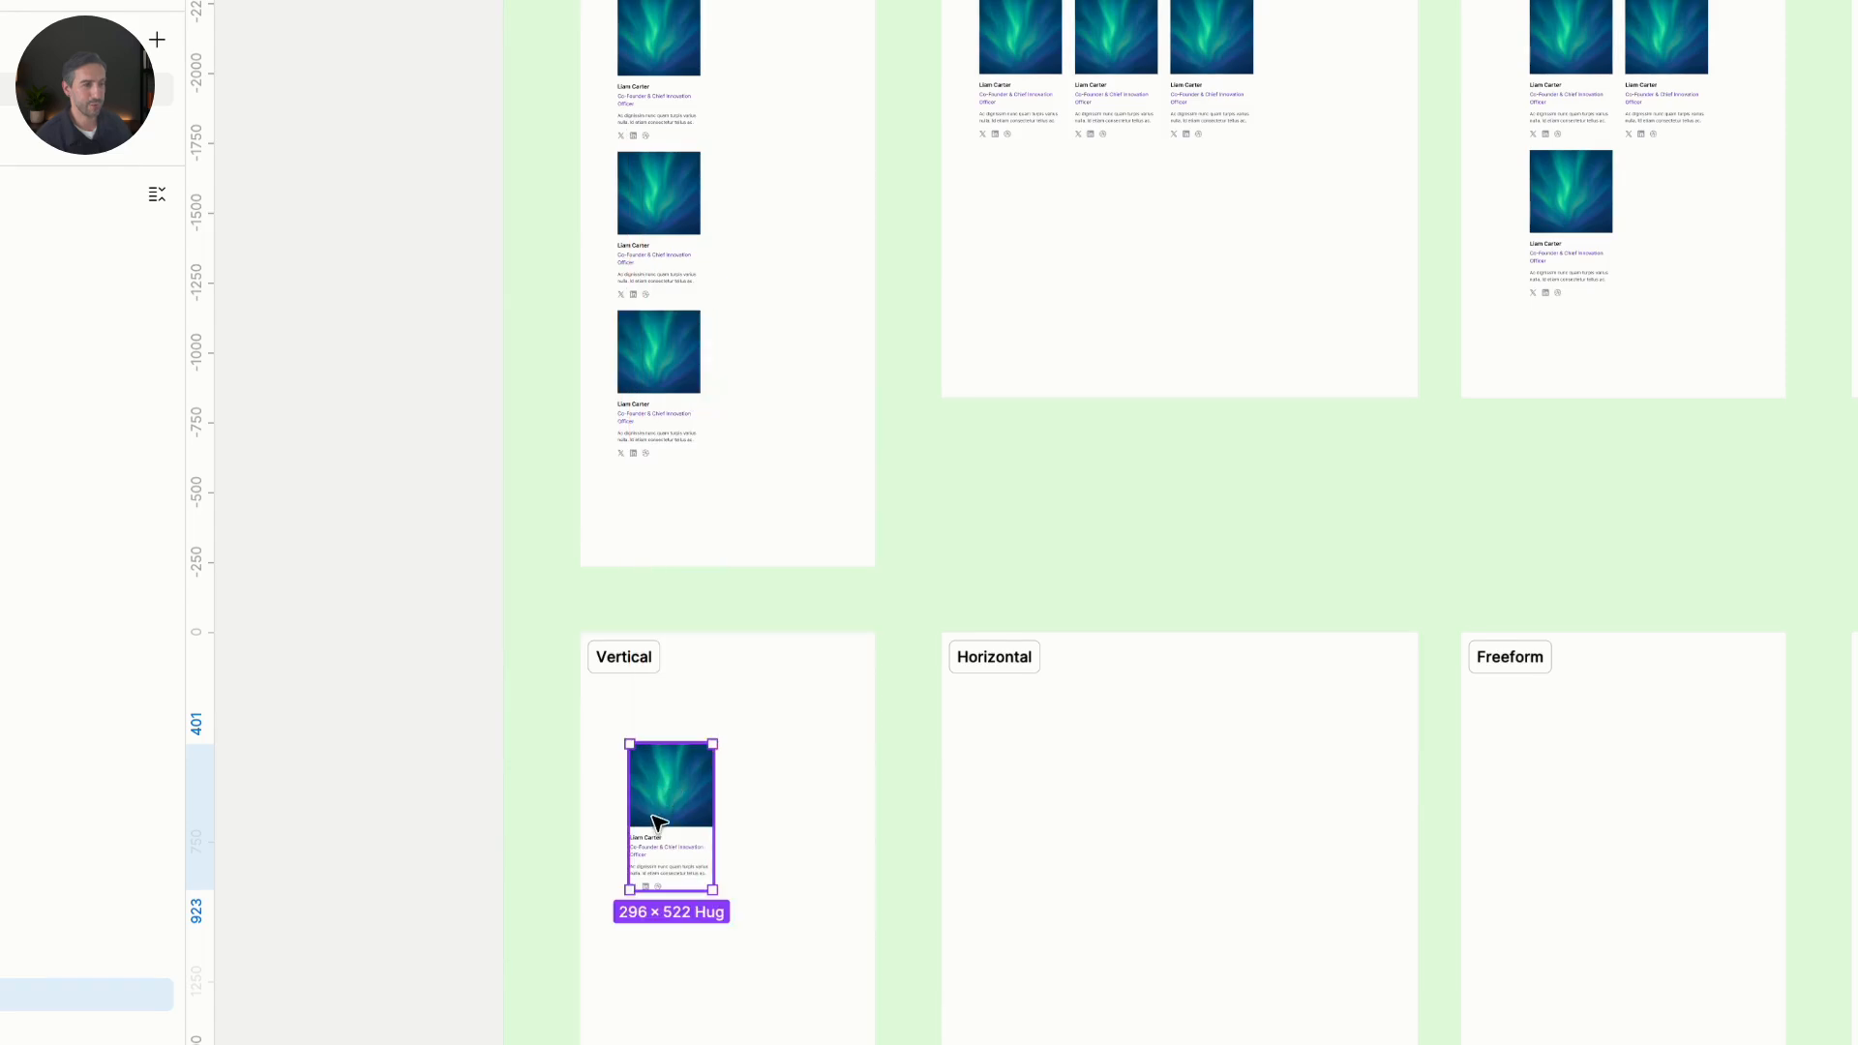
pyautogui.moveTo(652, 816); pyautogui.dragTo(774, 392)
pyautogui.scroll(5, 774, 392)
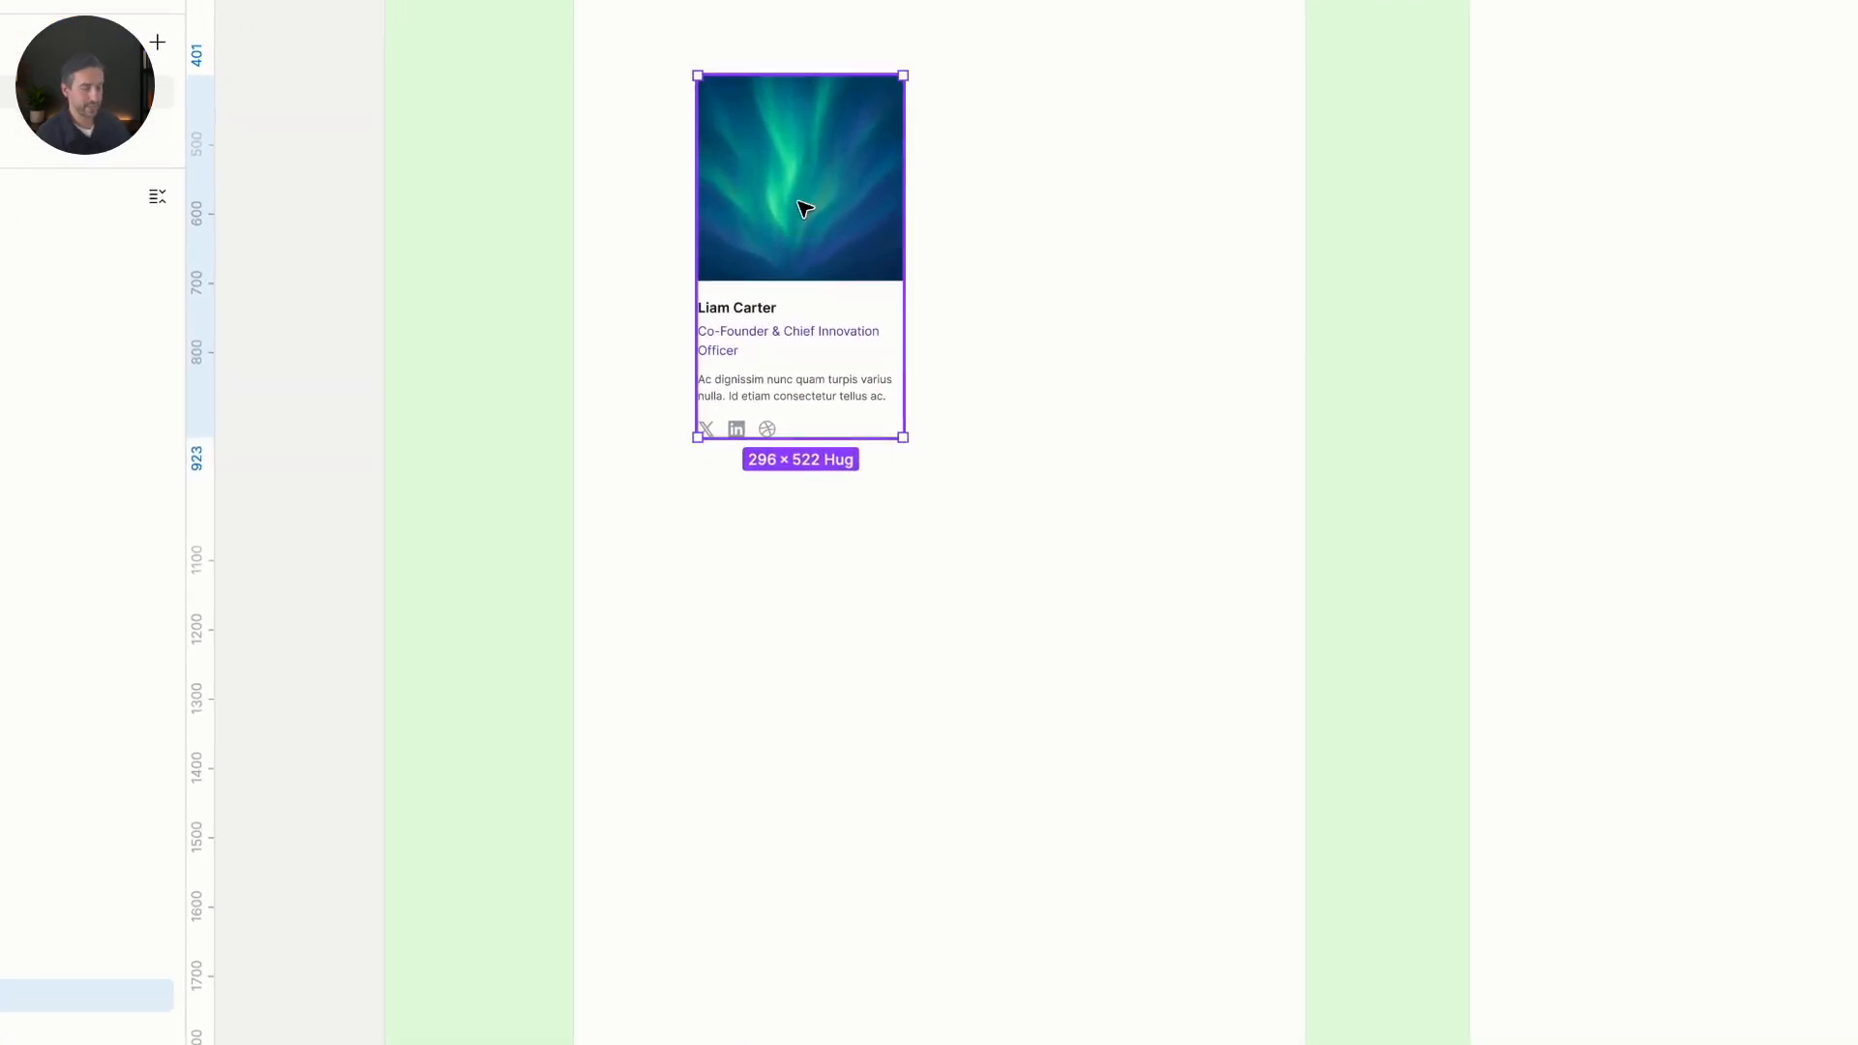
# Duplicate the card directly beneath itself in the lower Vertical section and wrap both cards in a vertical auto layout
pyautogui.moveTo(772, 489); pyautogui.dragTo(793, 592)
pyautogui.keyDown('shift'); pyautogui.click(770, 355); pyautogui.keyUp('shift')
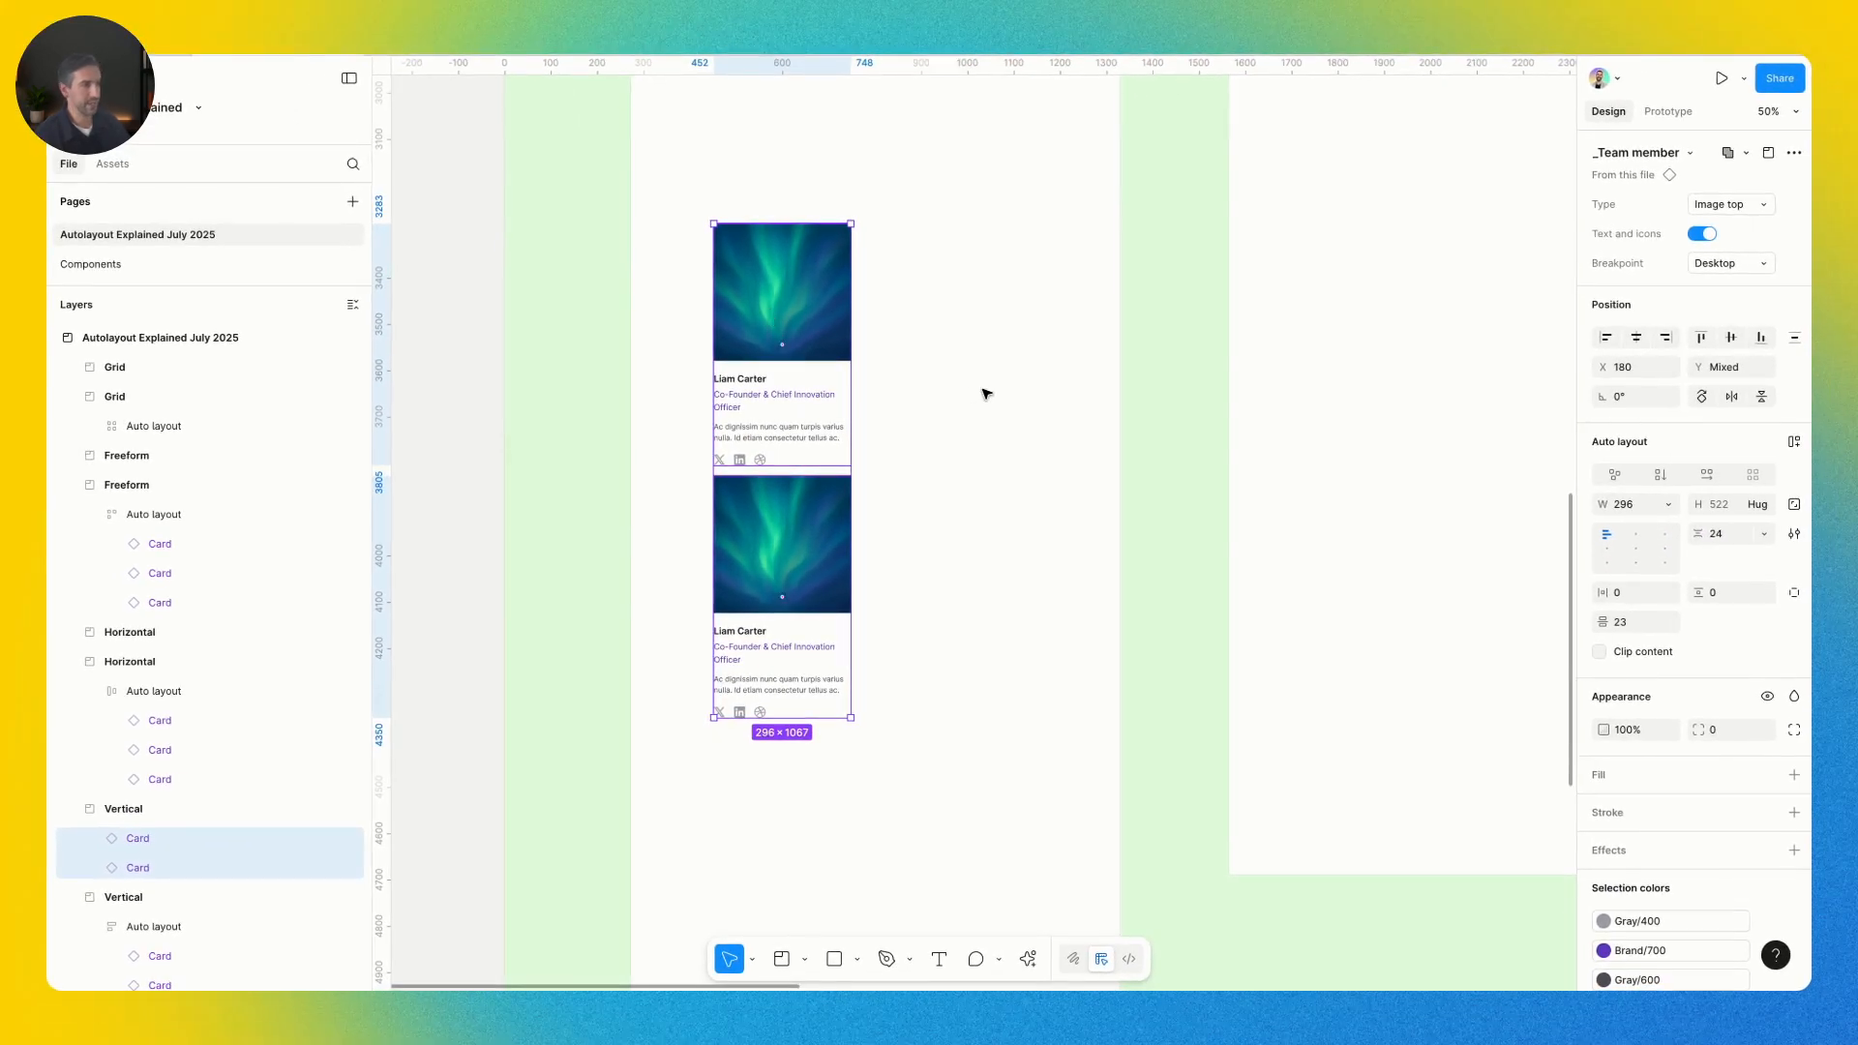
pyautogui.hotkey('shift', 'a')
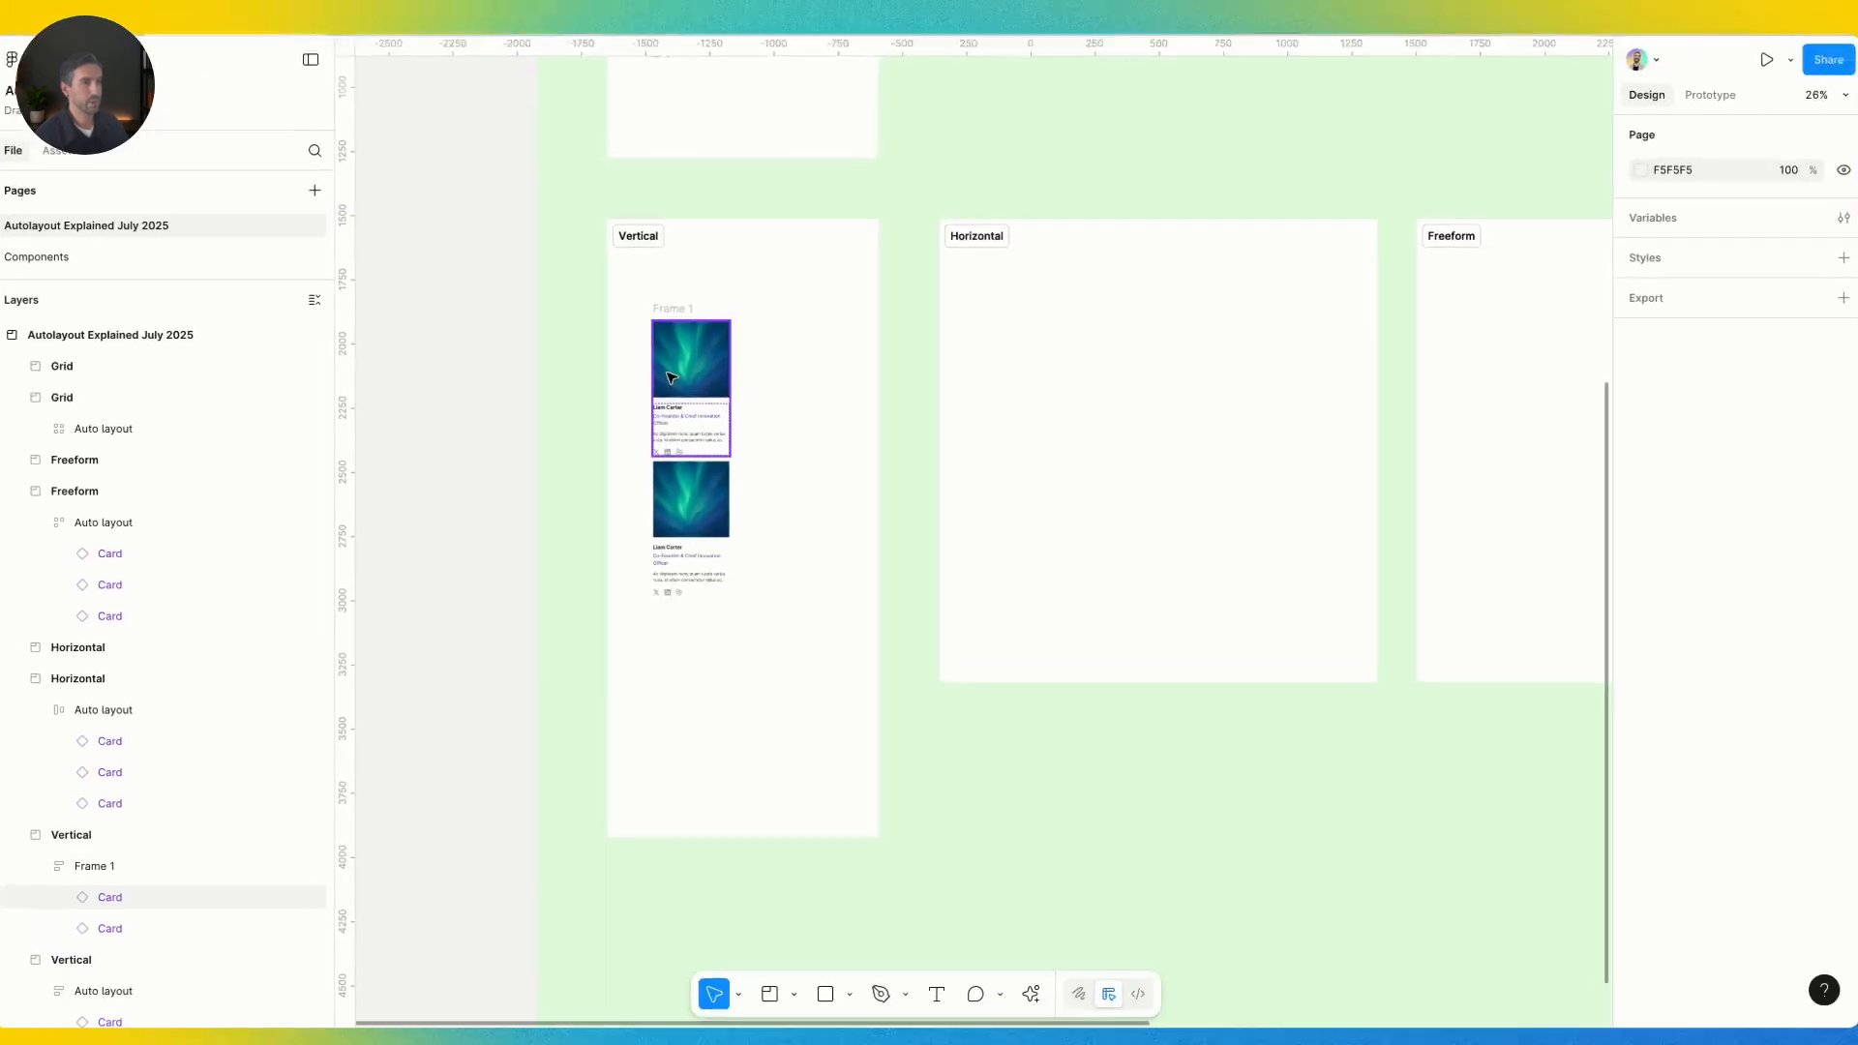
# Copy a card from the new vertical auto layout frame into the empty Horizontal section
pyautogui.click(698, 313)
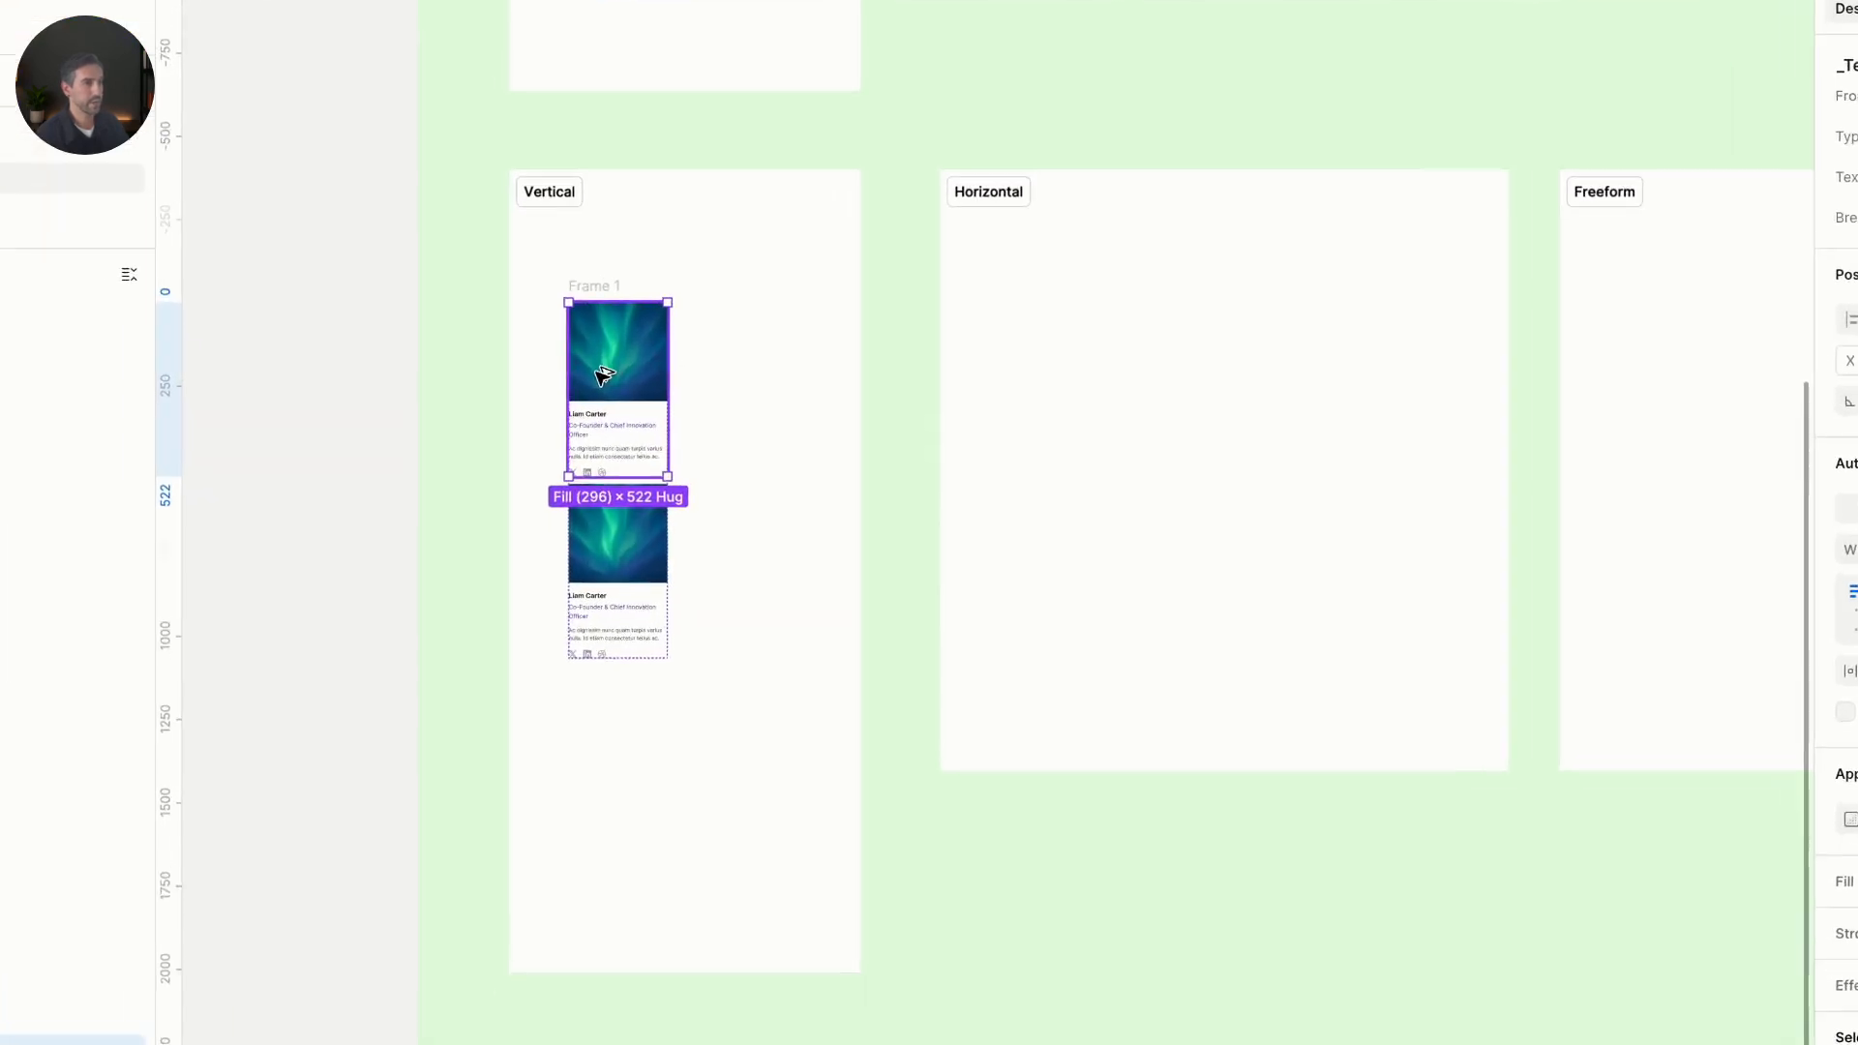
pyautogui.moveTo(695, 379); pyautogui.dragTo(1011, 355)
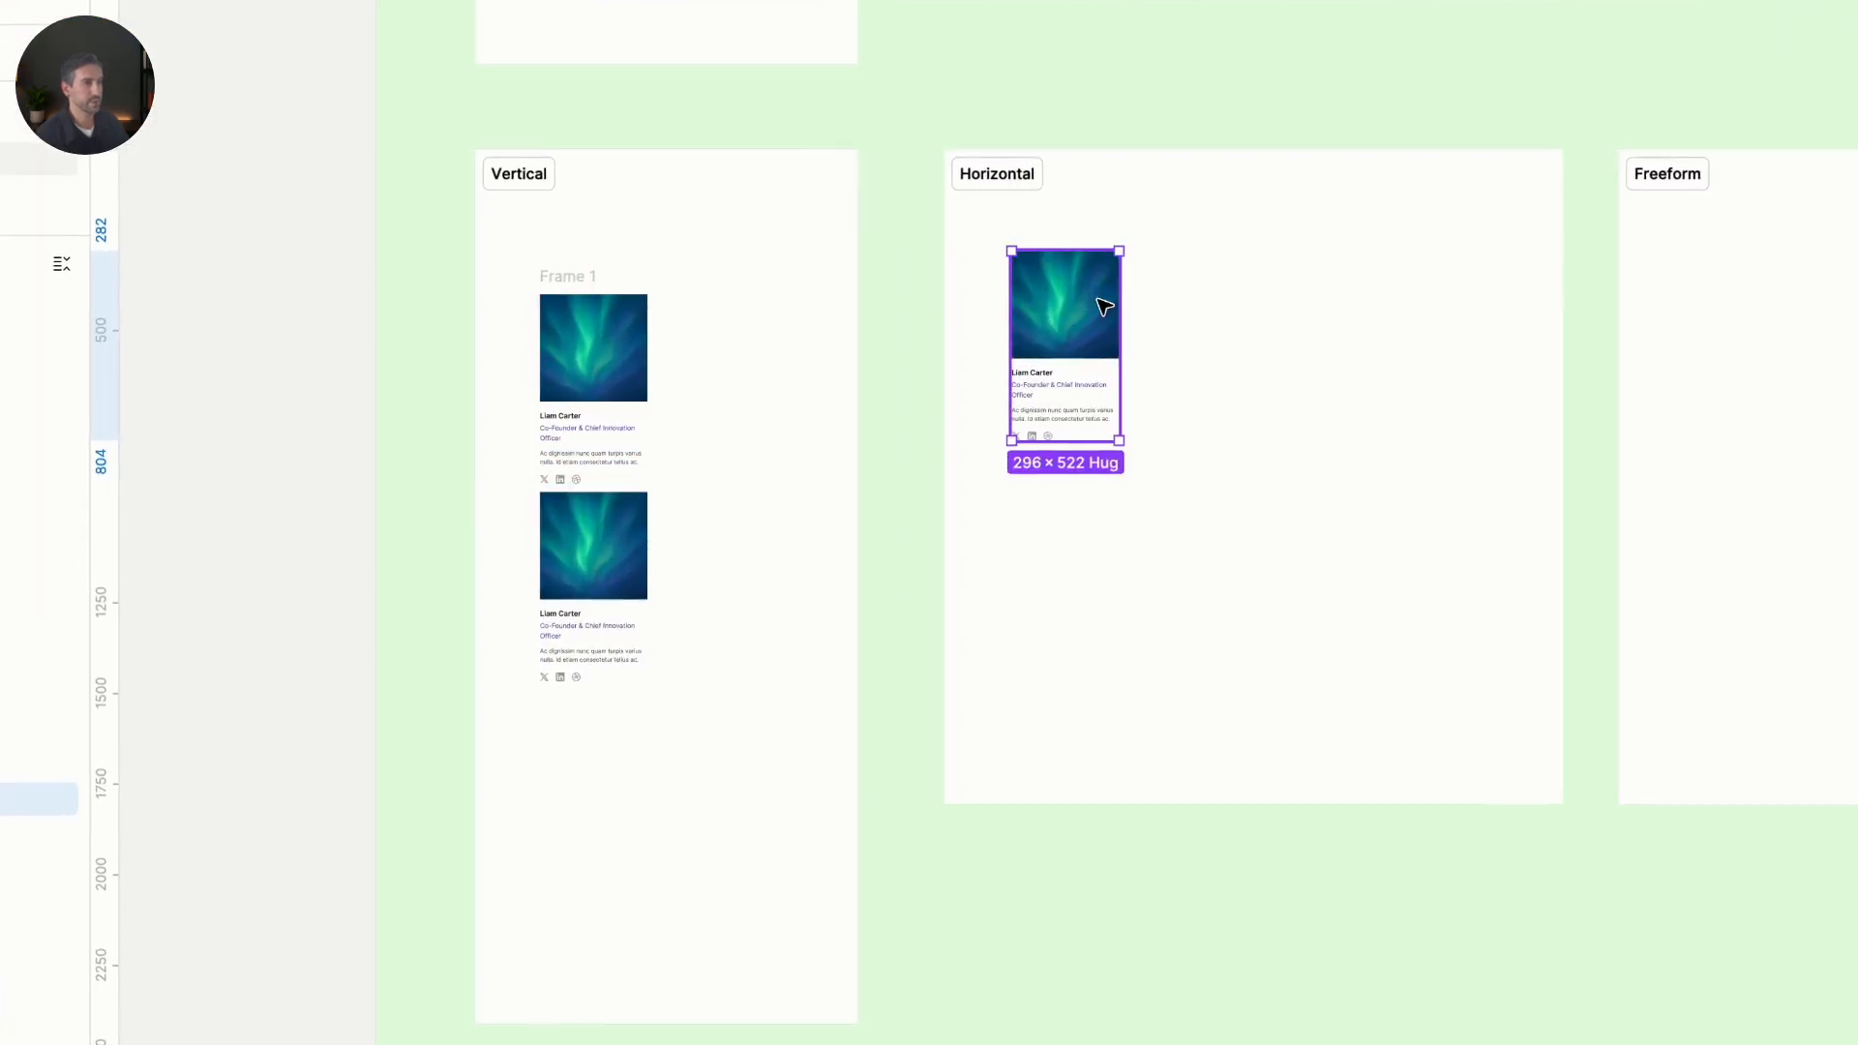
pyautogui.moveTo(1097, 300); pyautogui.dragTo(871, 376)
pyautogui.scroll(5, 871, 376)
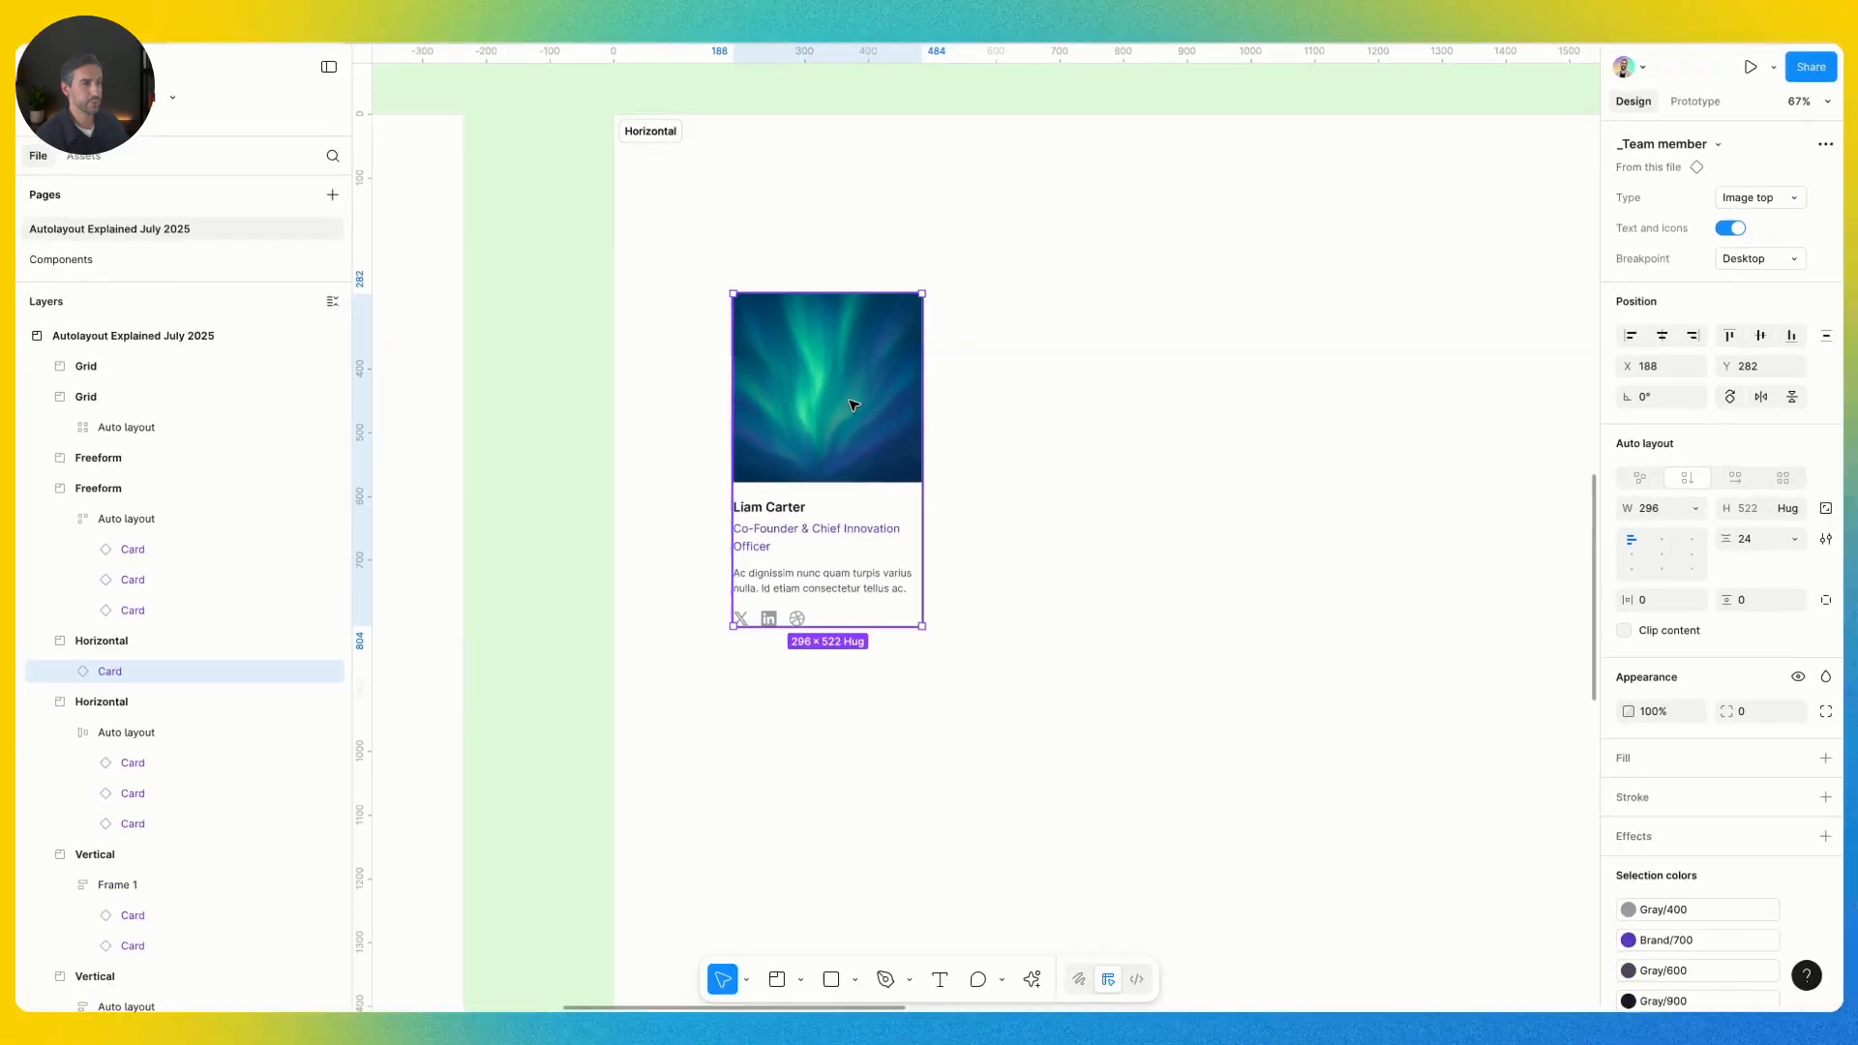
# Duplicate the card beside itself in the Horizontal section and wrap both cards in a horizontal auto layout
pyautogui.moveTo(856, 403); pyautogui.dragTo(1051, 403)
pyautogui.scroll(-3, 851, 416)
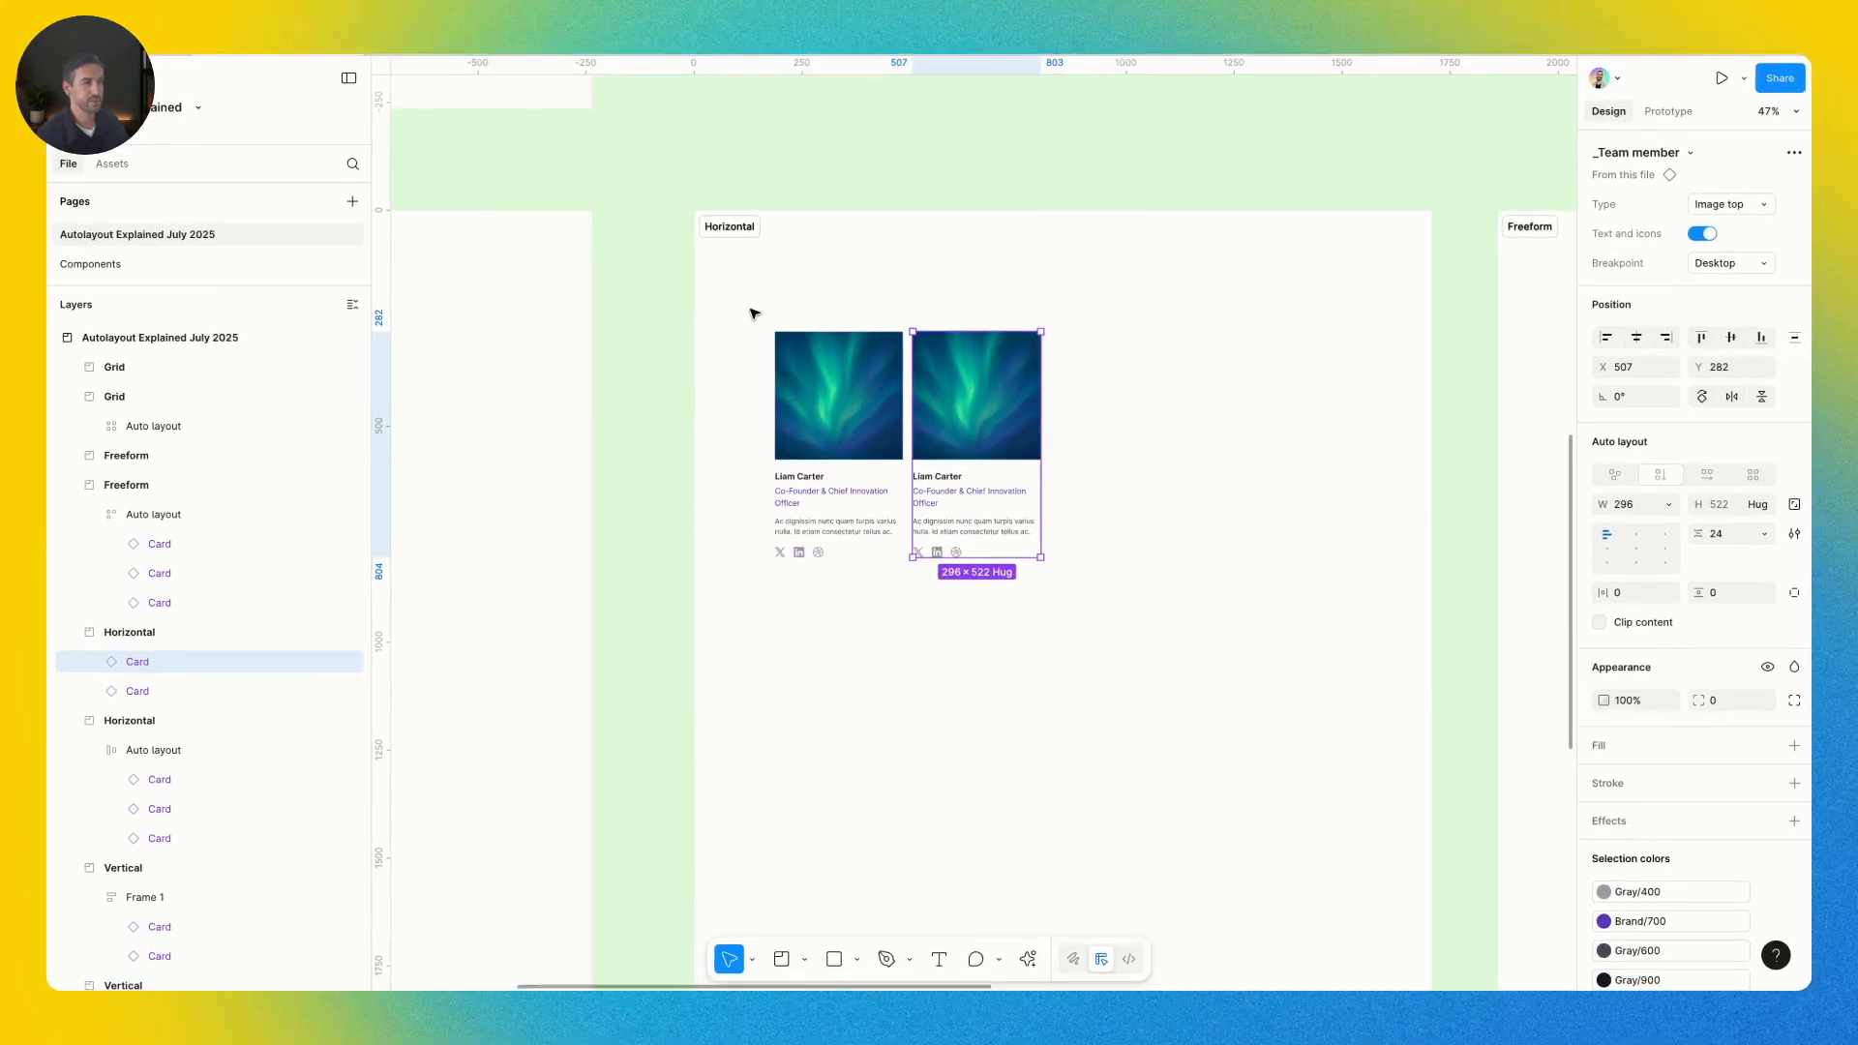
pyautogui.moveTo(751, 307); pyautogui.dragTo(1104, 590)
pyautogui.hotkey('shift', 'a')
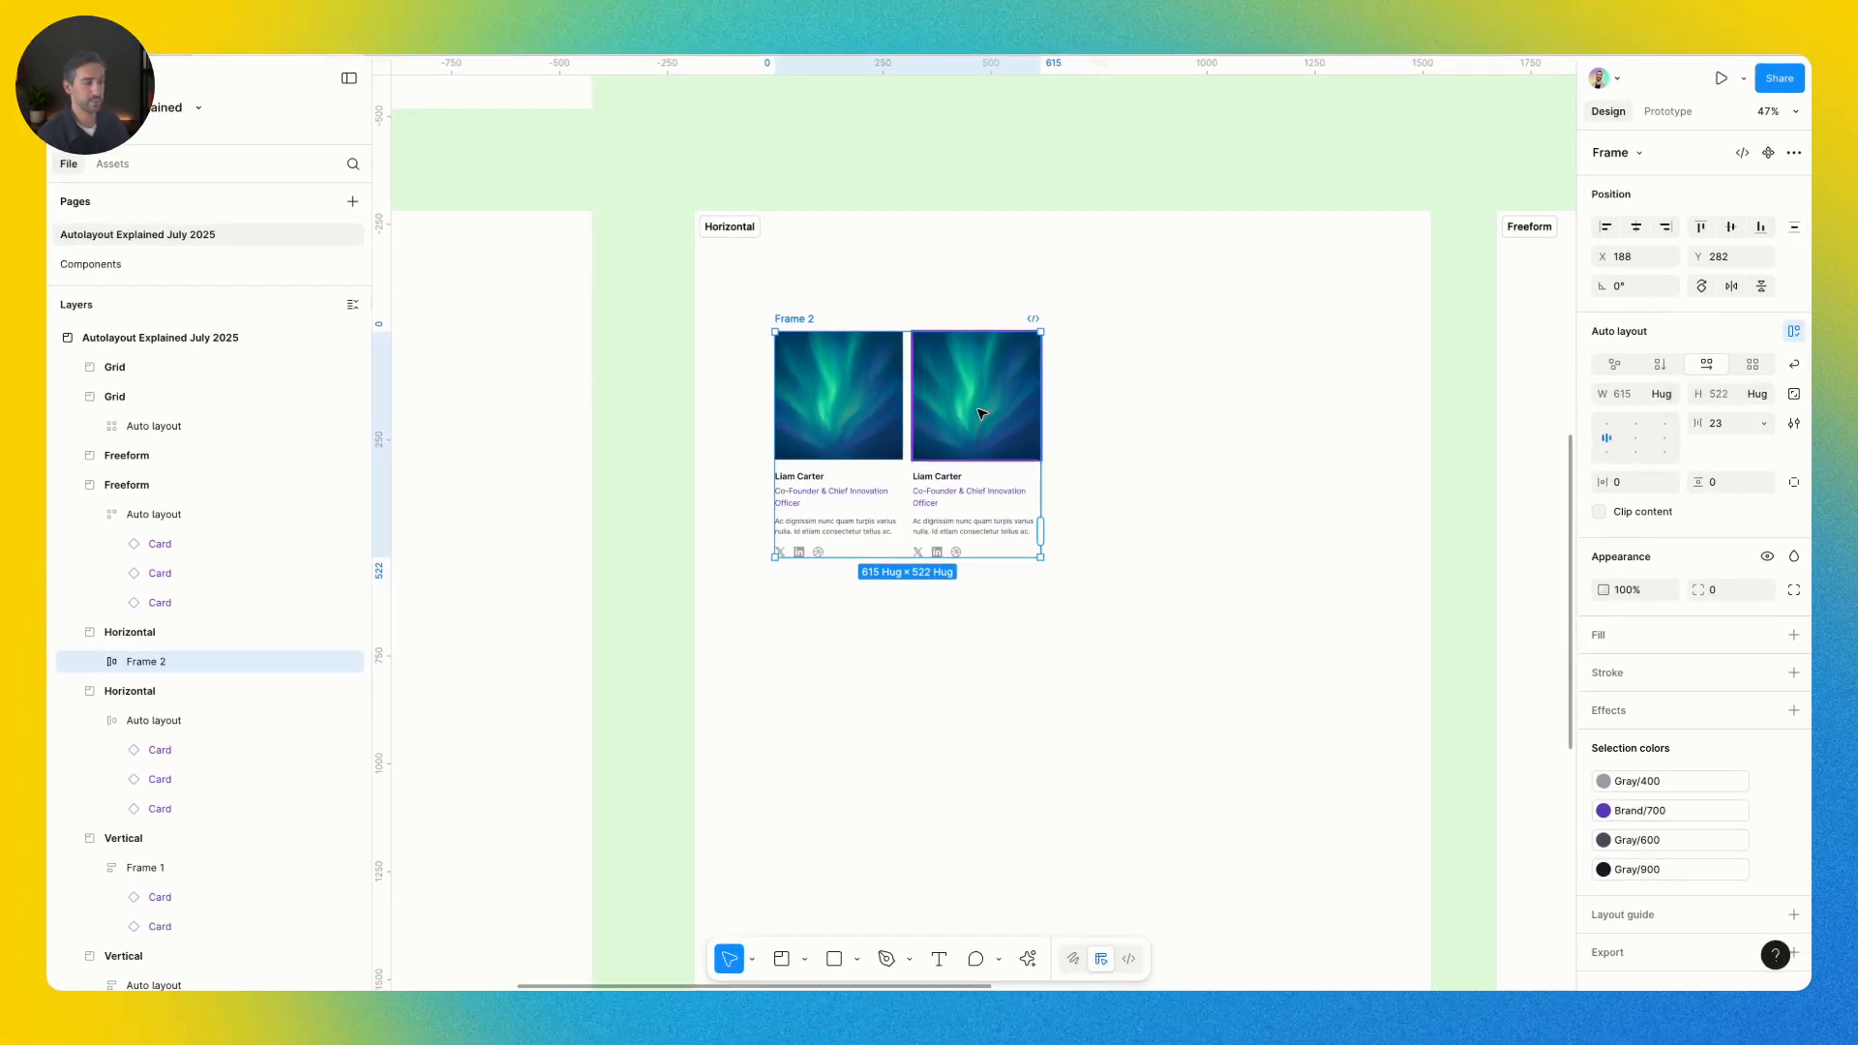
# Turn on wrapping for the new horizontal auto layout frame and duplicate a third card inside it
pyautogui.scroll(-3, 982, 414)
pyautogui.scroll(4, 918, 379)
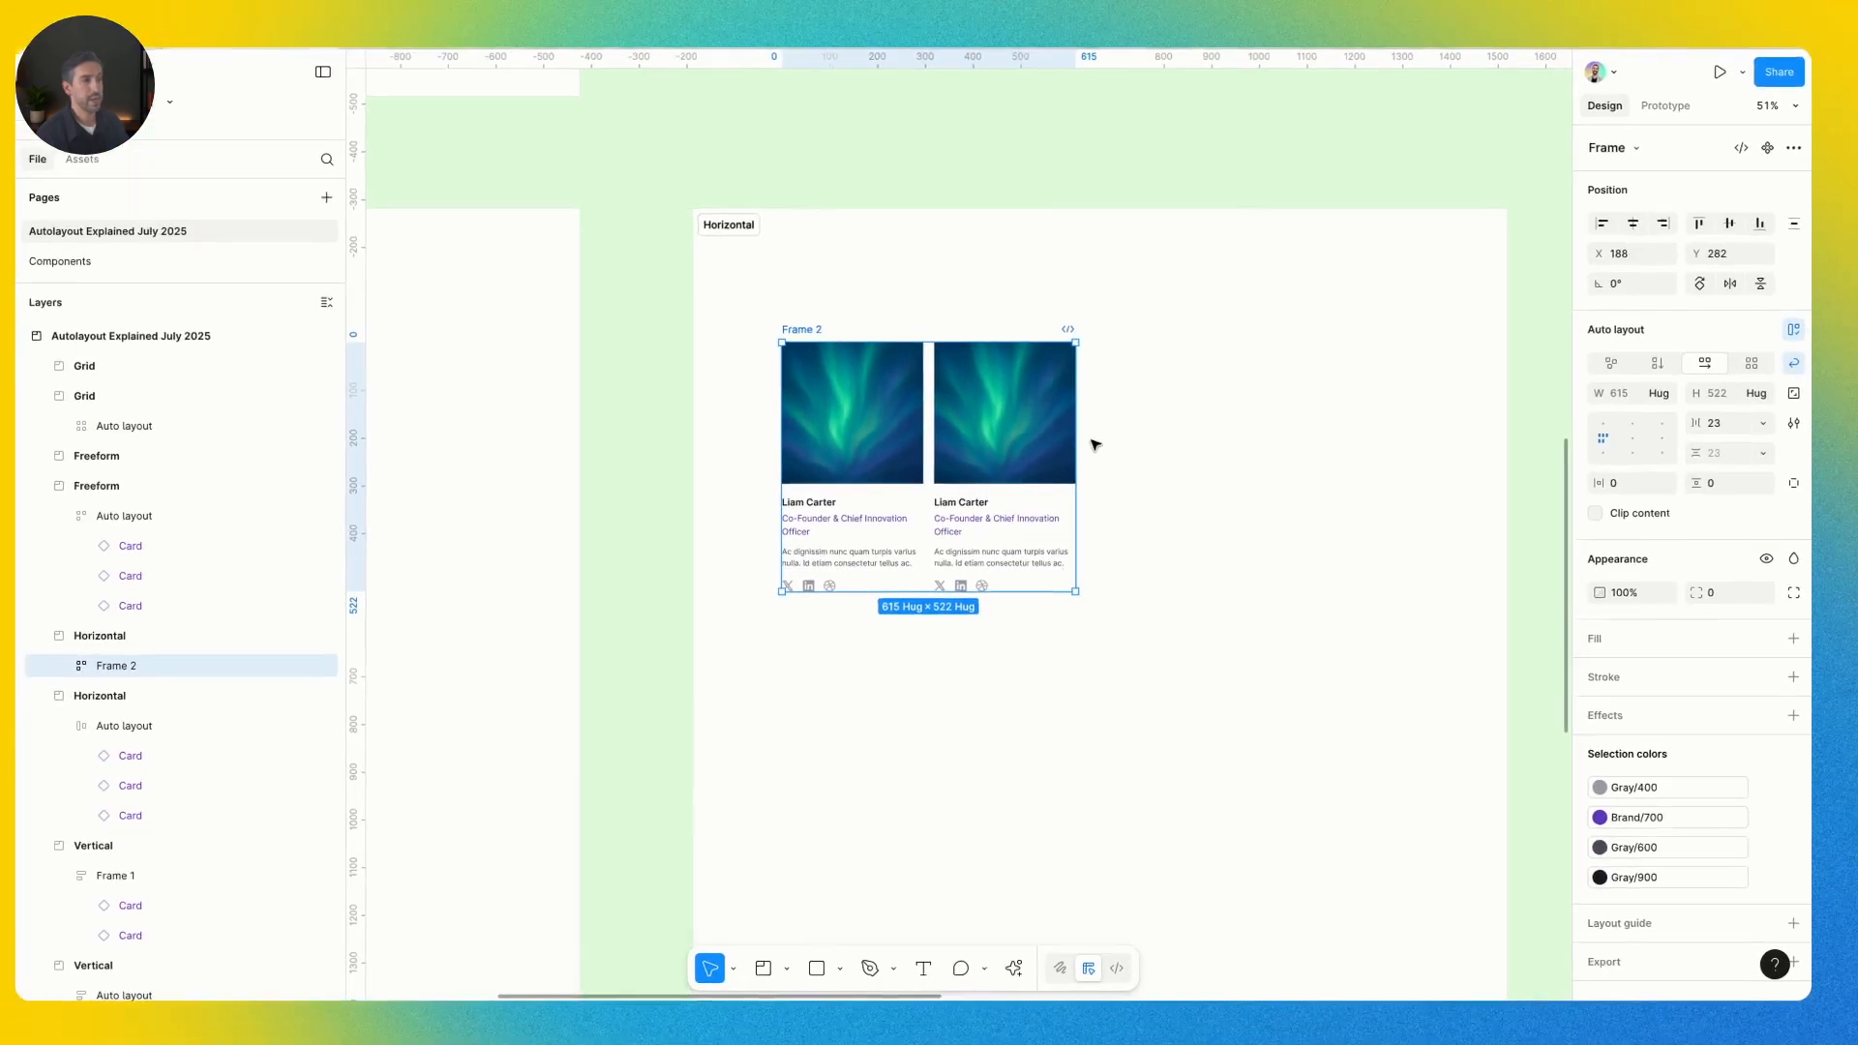
pyautogui.click(618, 423)
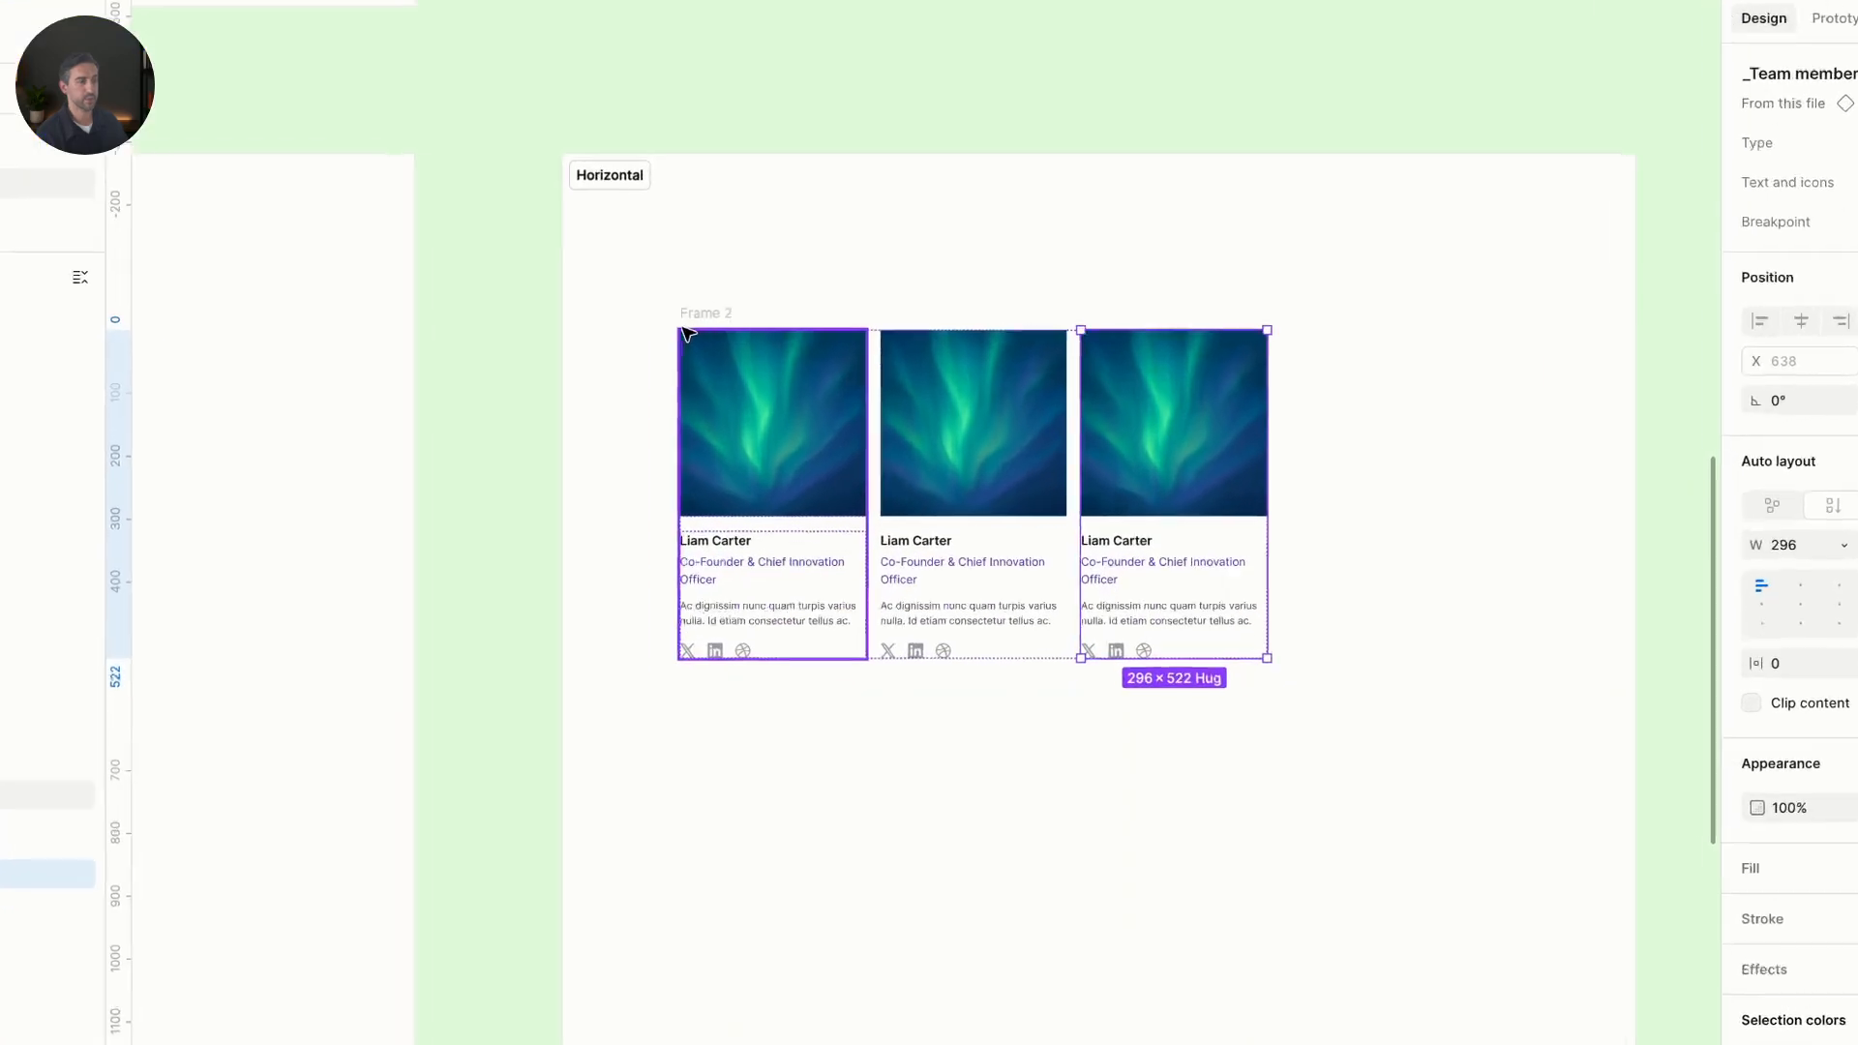
pyautogui.click(774, 319)
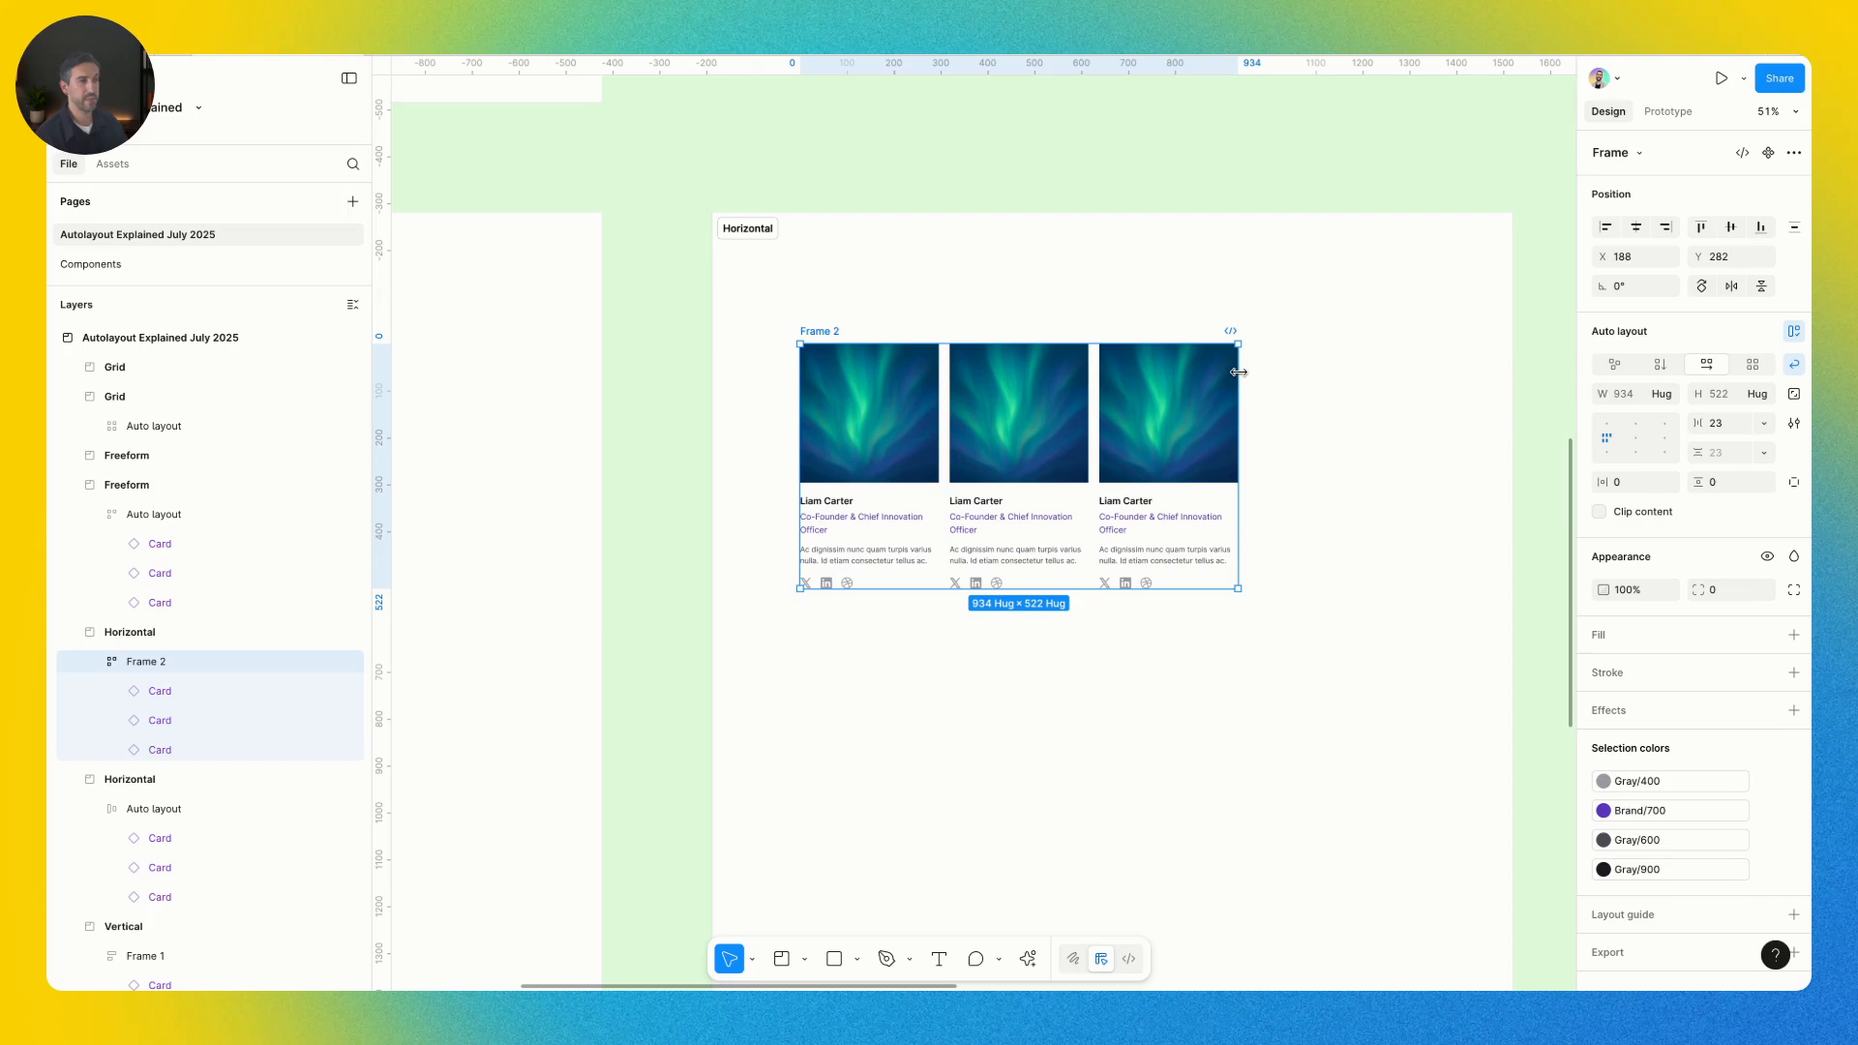
# Narrow the wrapping frame to about 726 wide and duplicate cards inside it until it holds five
pyautogui.moveTo(1234, 371); pyautogui.dragTo(1152, 394)
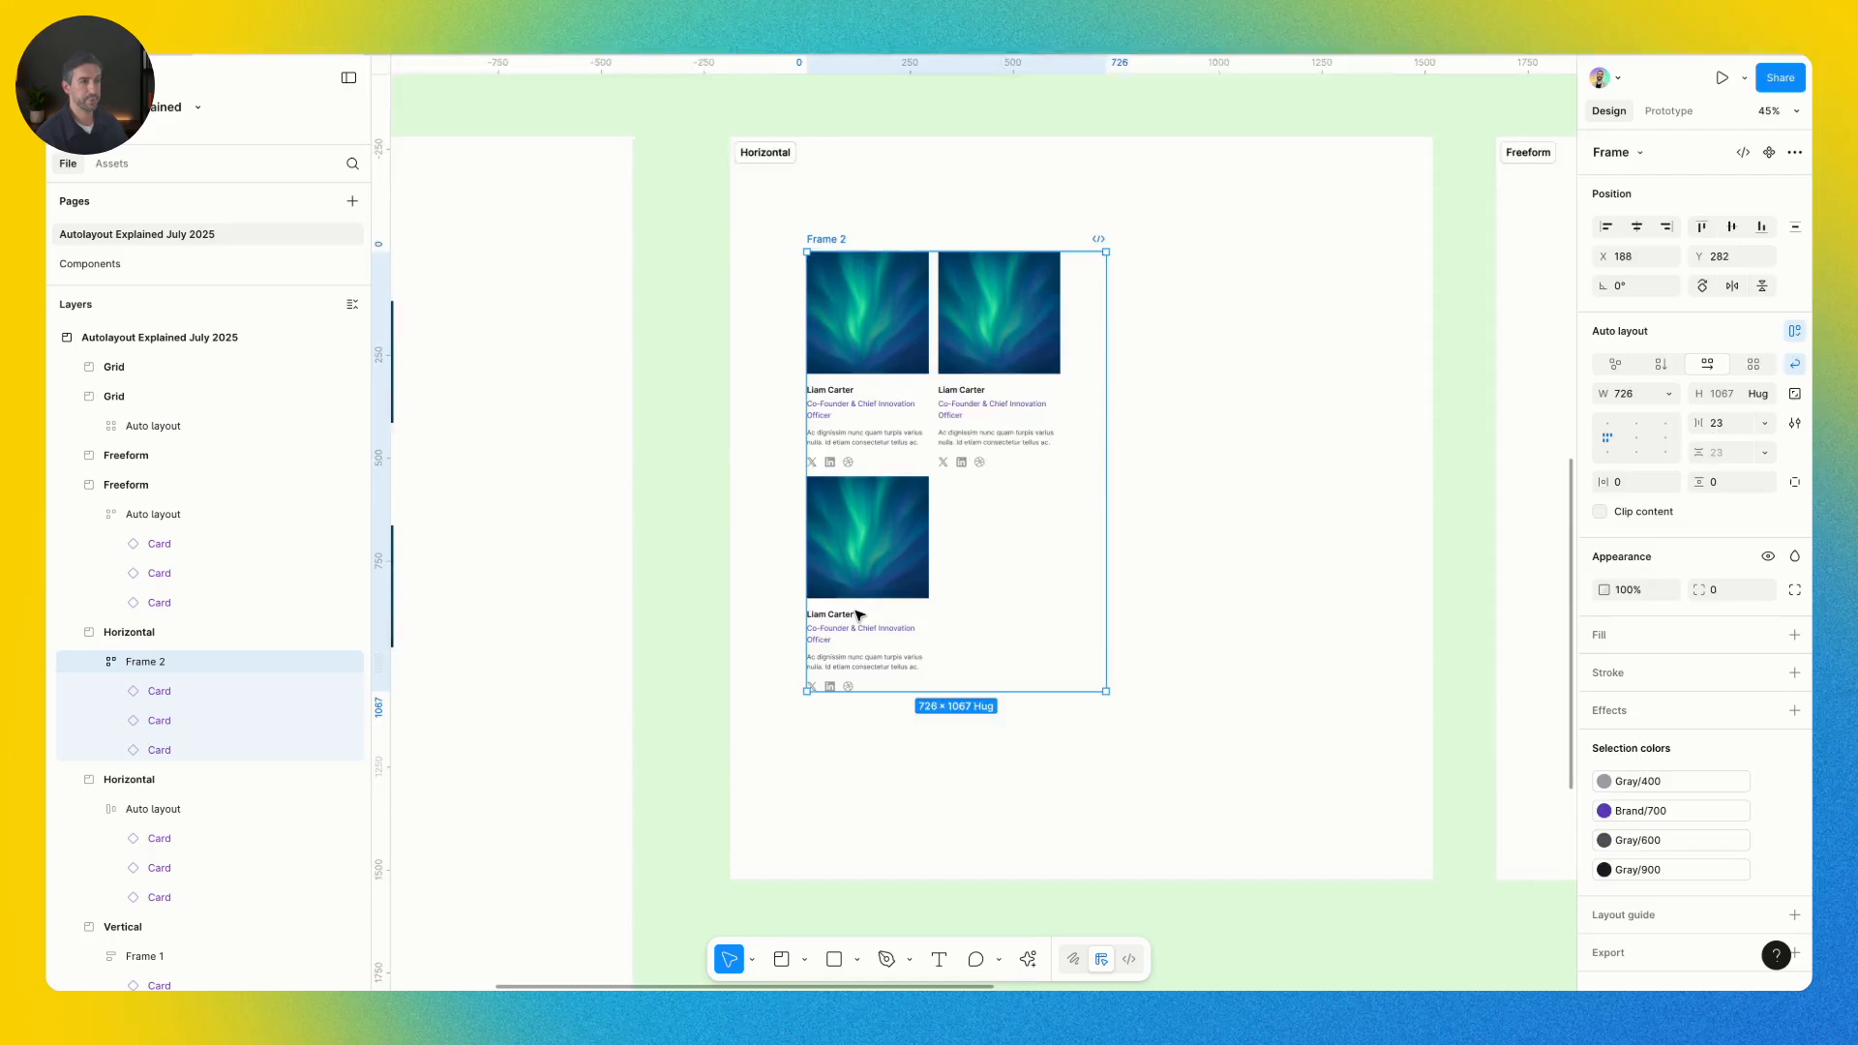
pyautogui.scroll(-2, 860, 615)
pyautogui.click(877, 575)
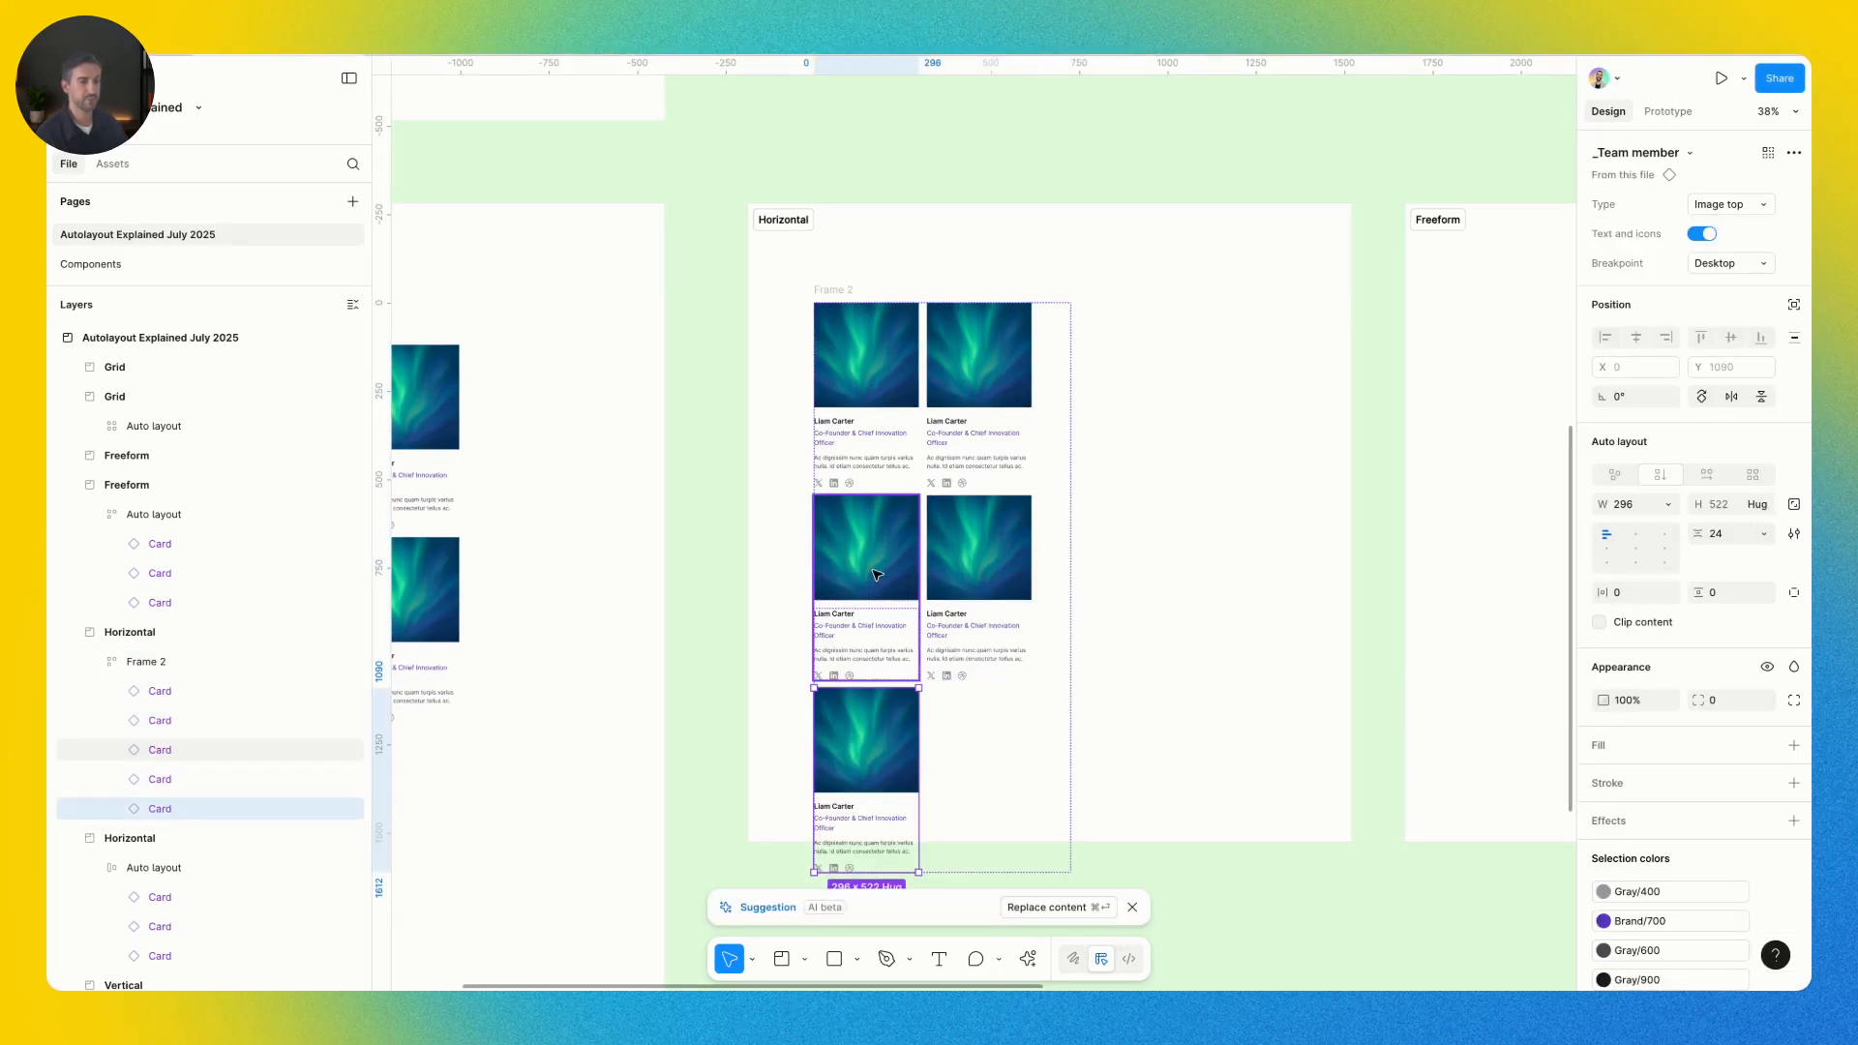
pyautogui.scroll(-5, 877, 575)
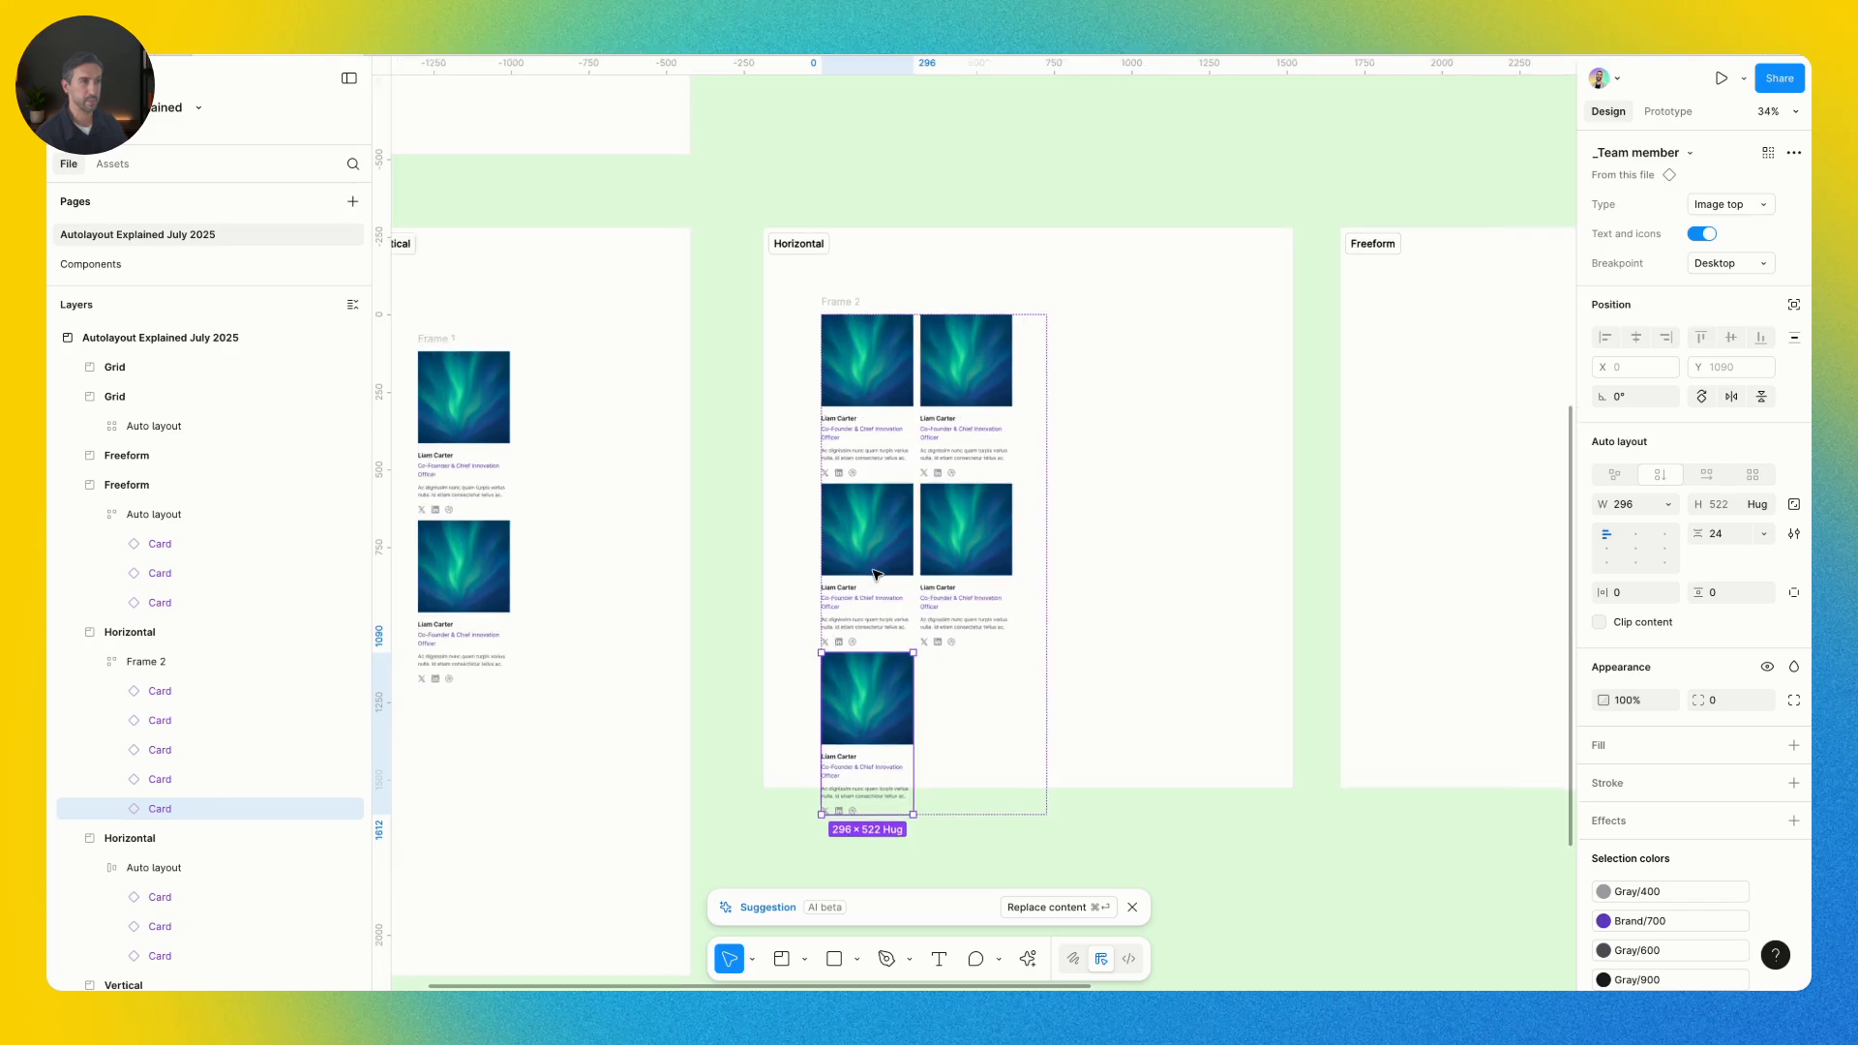
# Copy the five-card frame into the empty Freeform section and switch its layout to freeform
pyautogui.click(1204, 473)
pyautogui.moveTo(1198, 466); pyautogui.dragTo(963, 502)
pyautogui.scroll(3, 1042, 387)
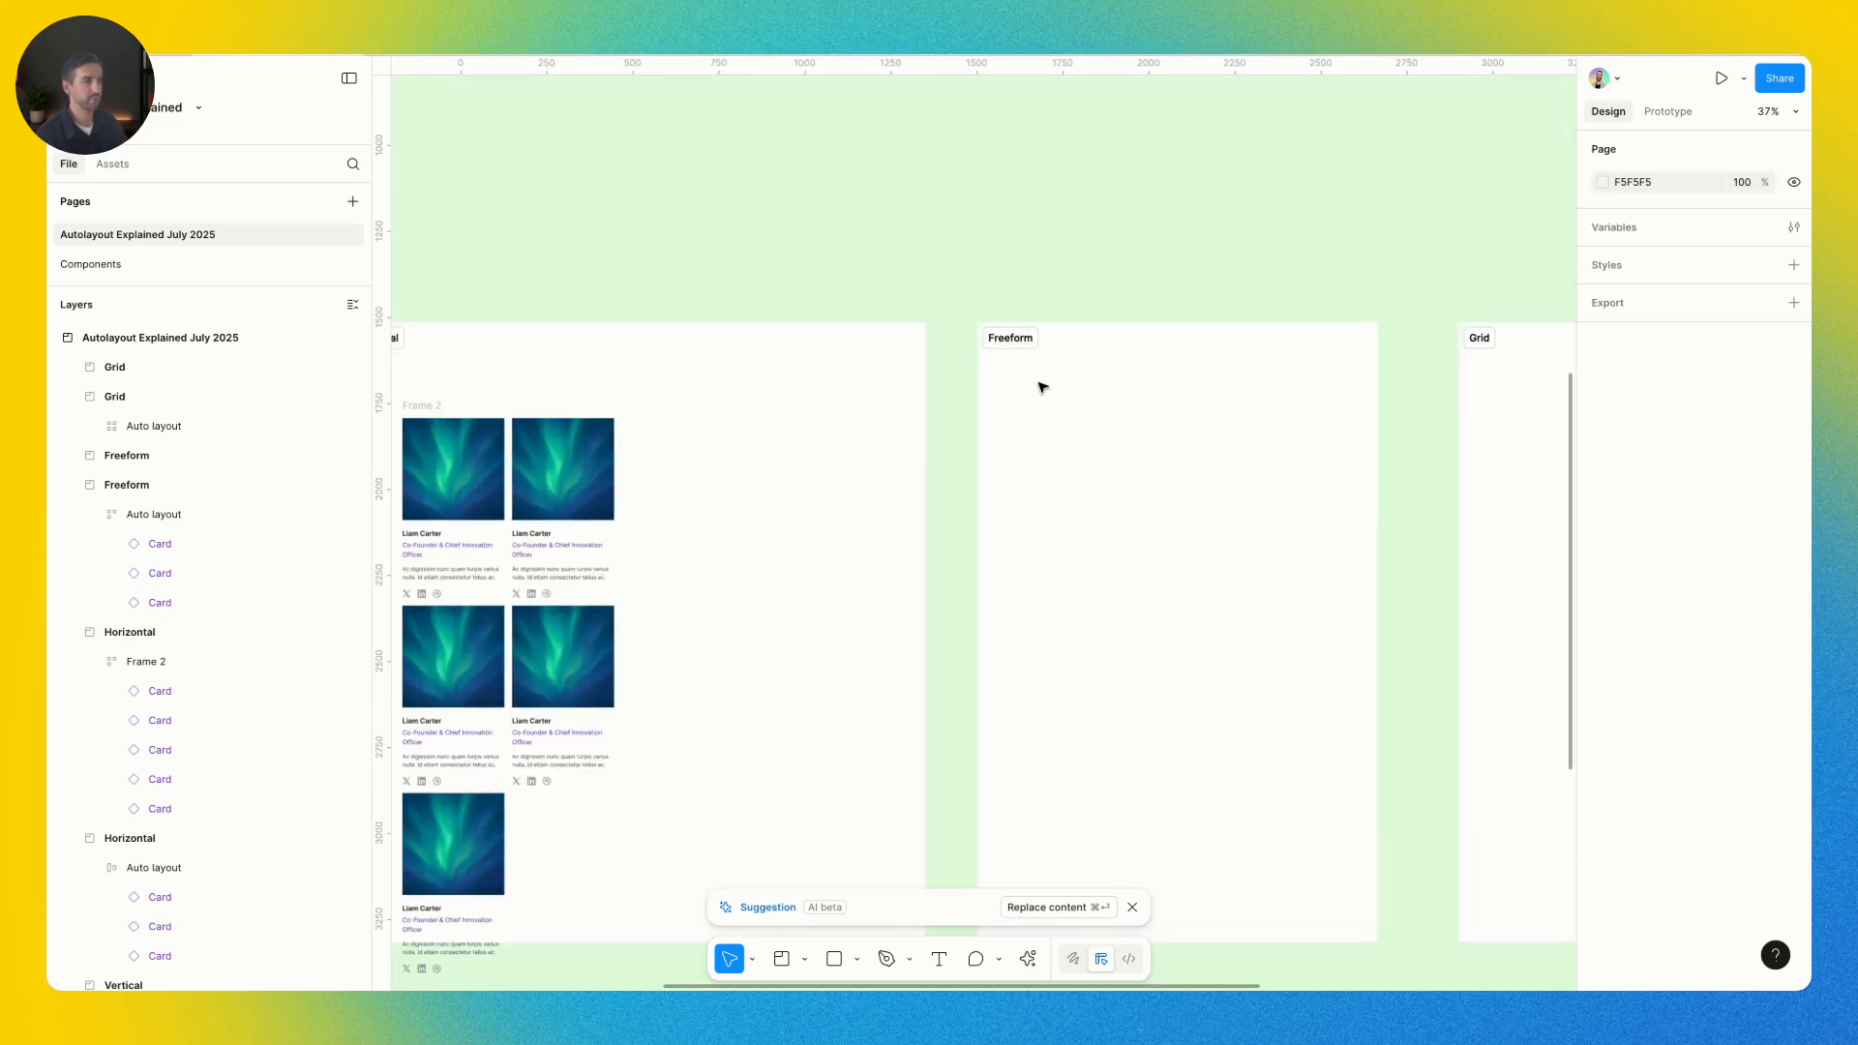
pyautogui.scroll(-1, 1043, 387)
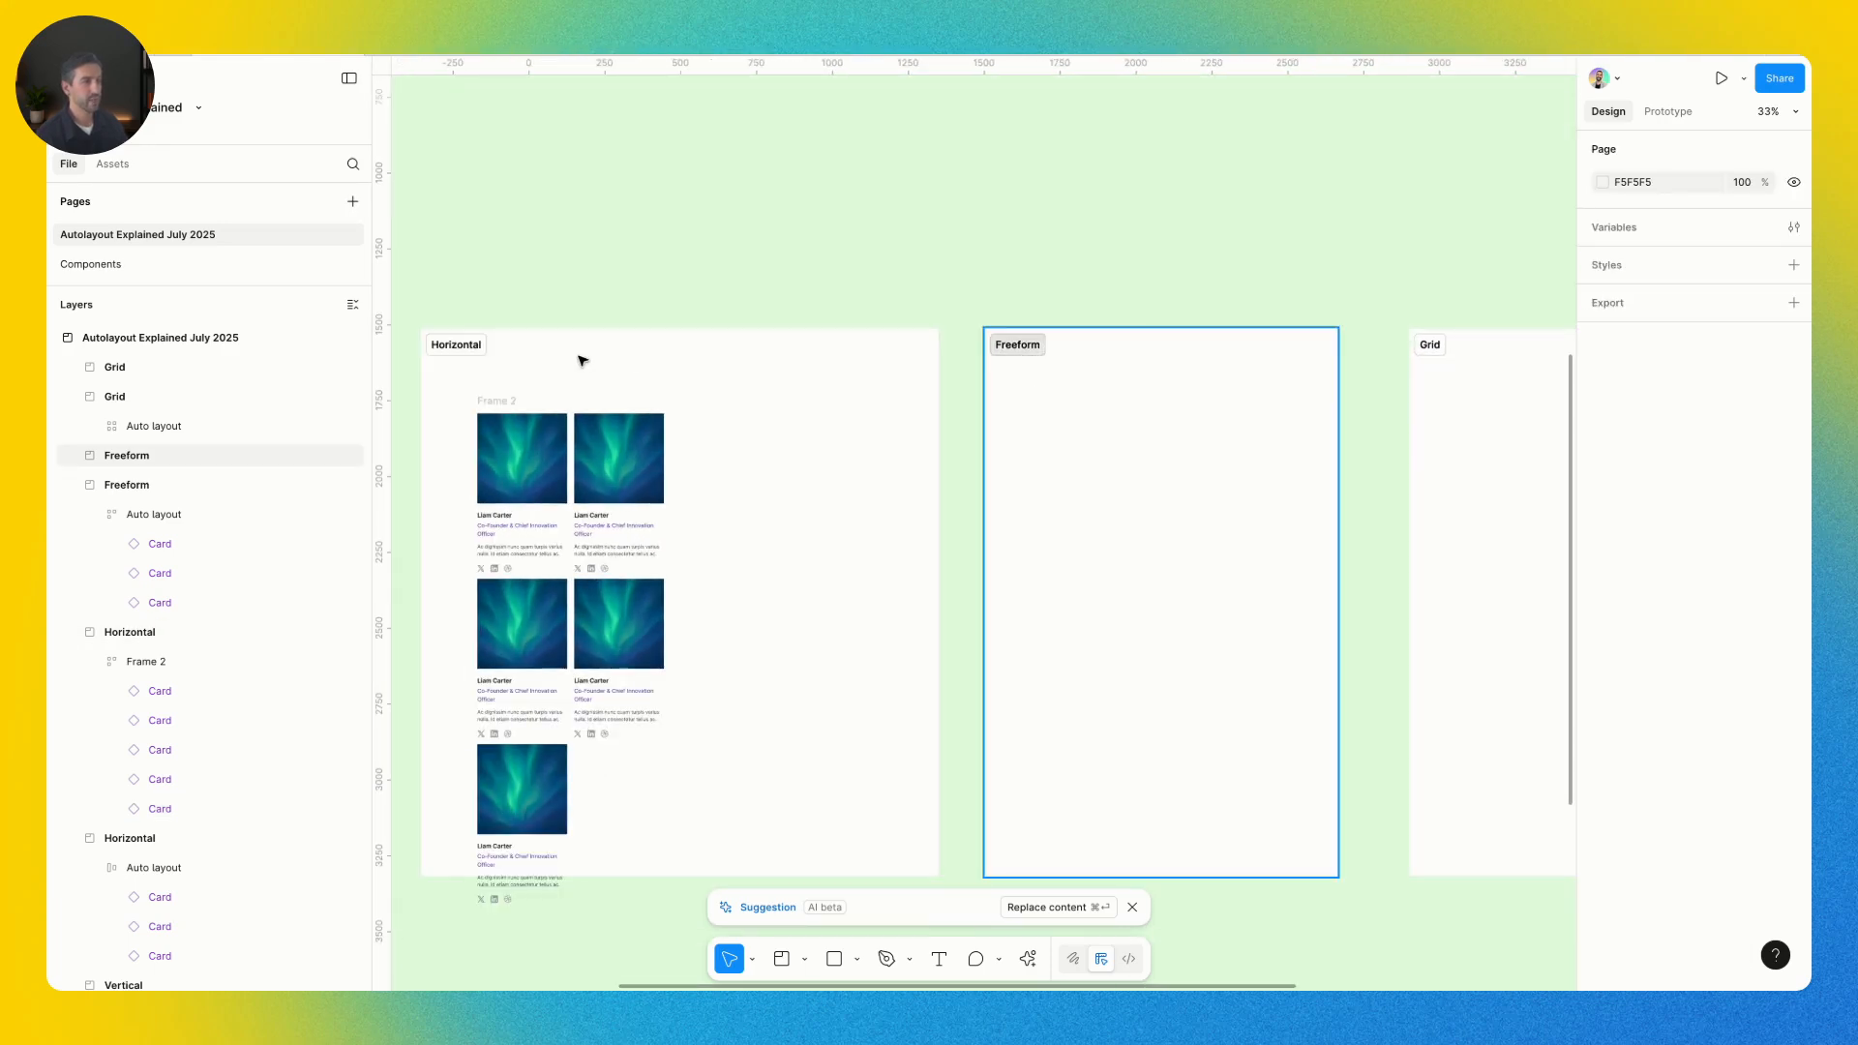
pyautogui.click(497, 403)
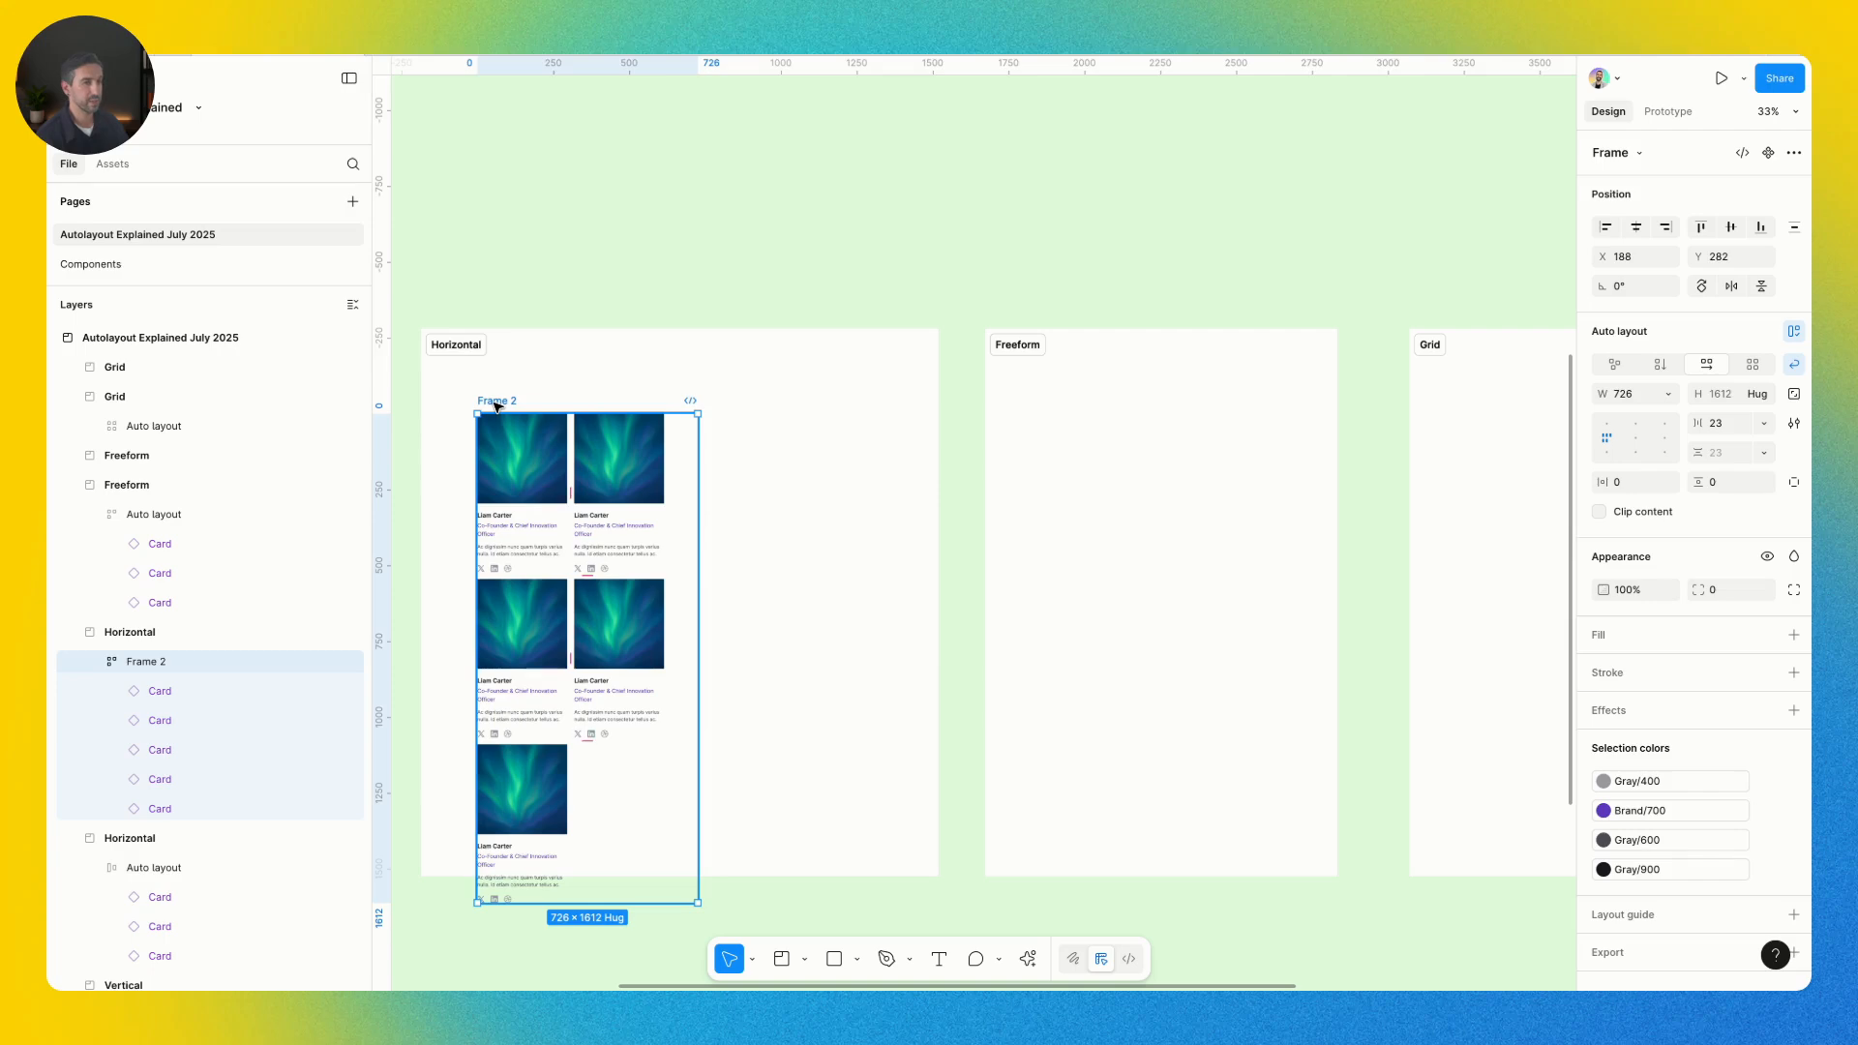
pyautogui.moveTo(497, 400); pyautogui.dragTo(1061, 362)
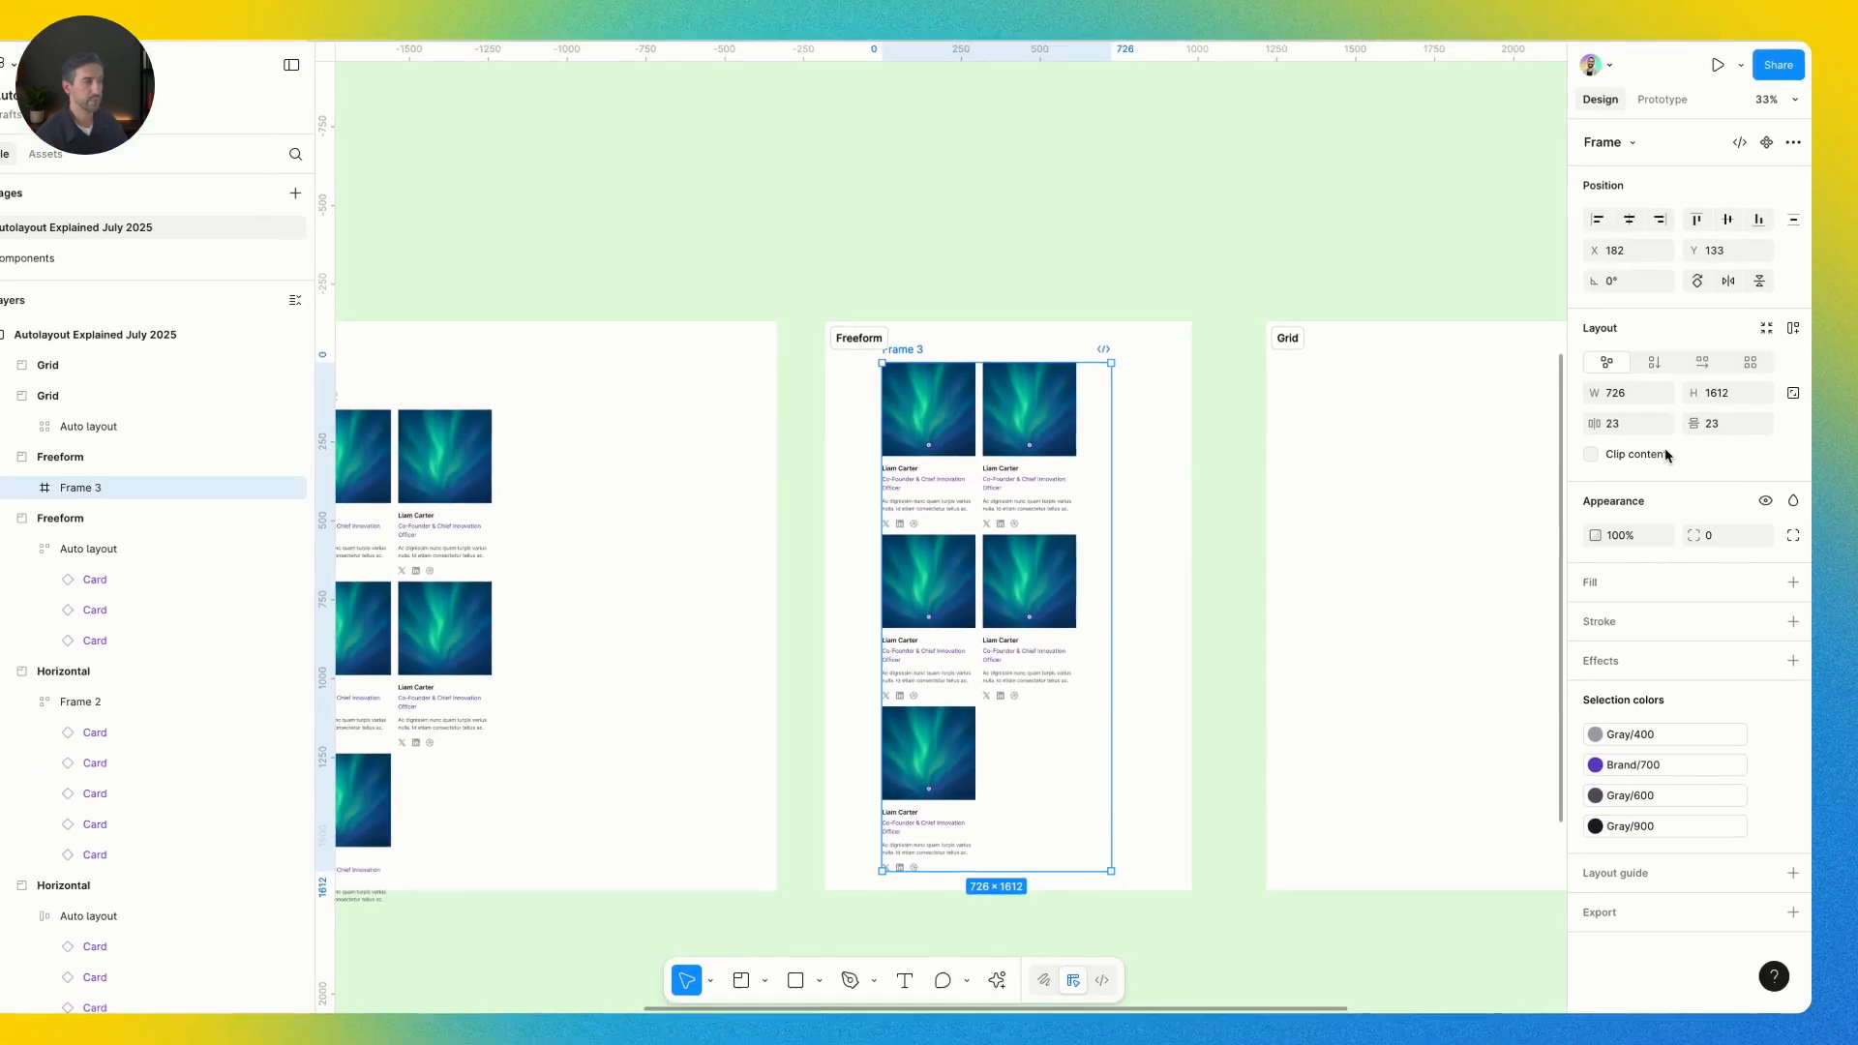
# Set the freeform frame's horizontal and vertical card gaps to 10 and shift several cards out of alignment
pyautogui.click(1659, 340)
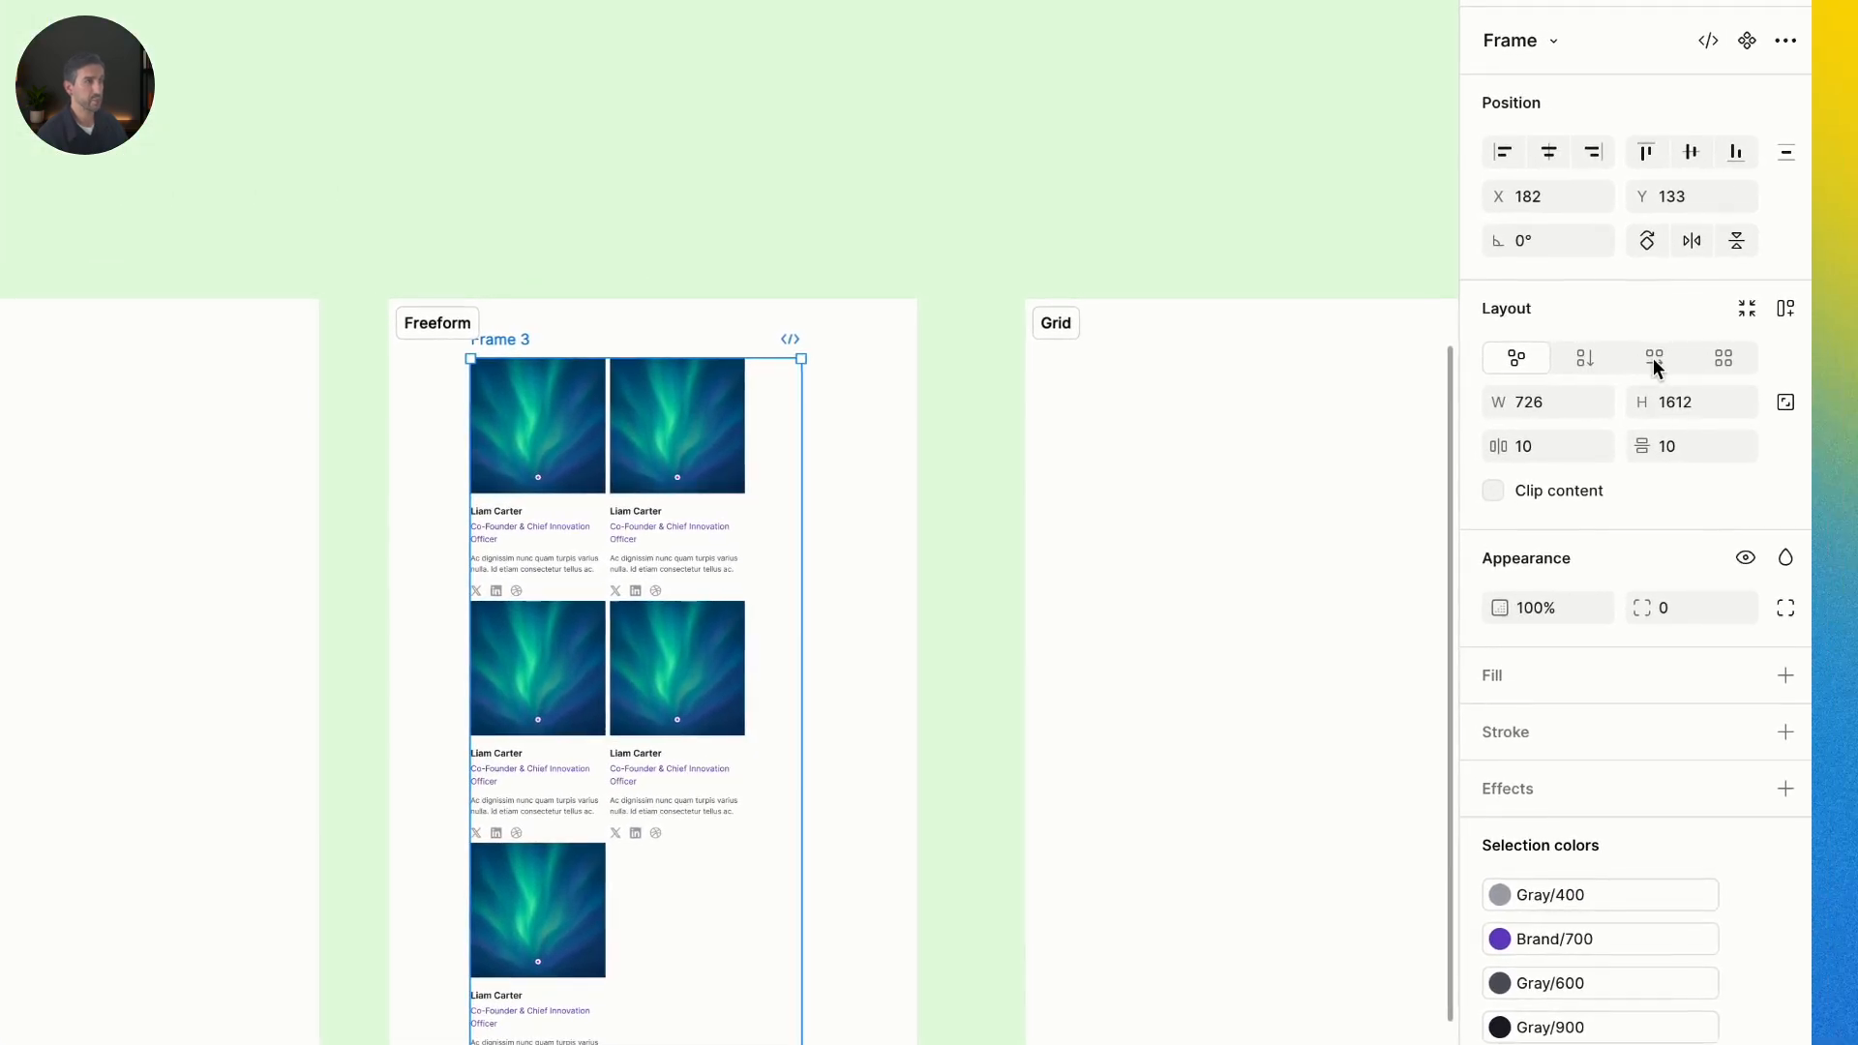
pyautogui.click(1654, 358)
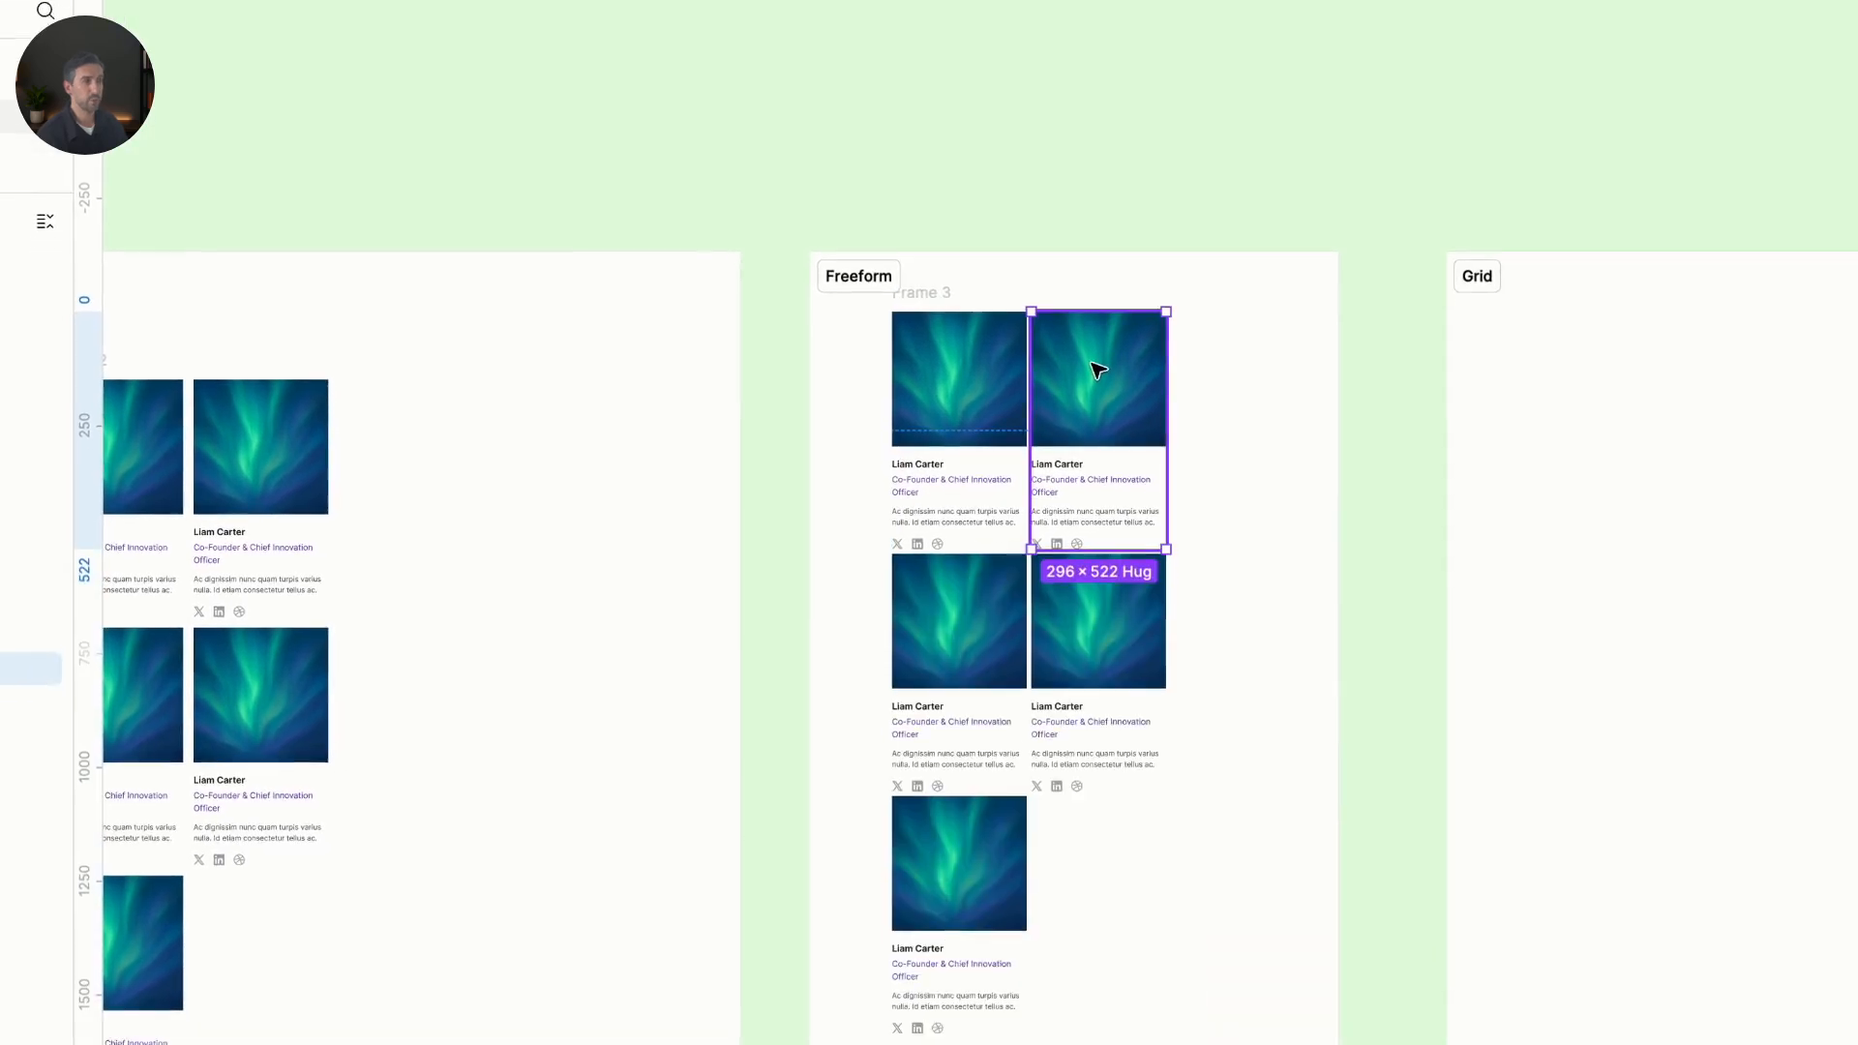
pyautogui.moveTo(1103, 404); pyautogui.dragTo(1133, 404)
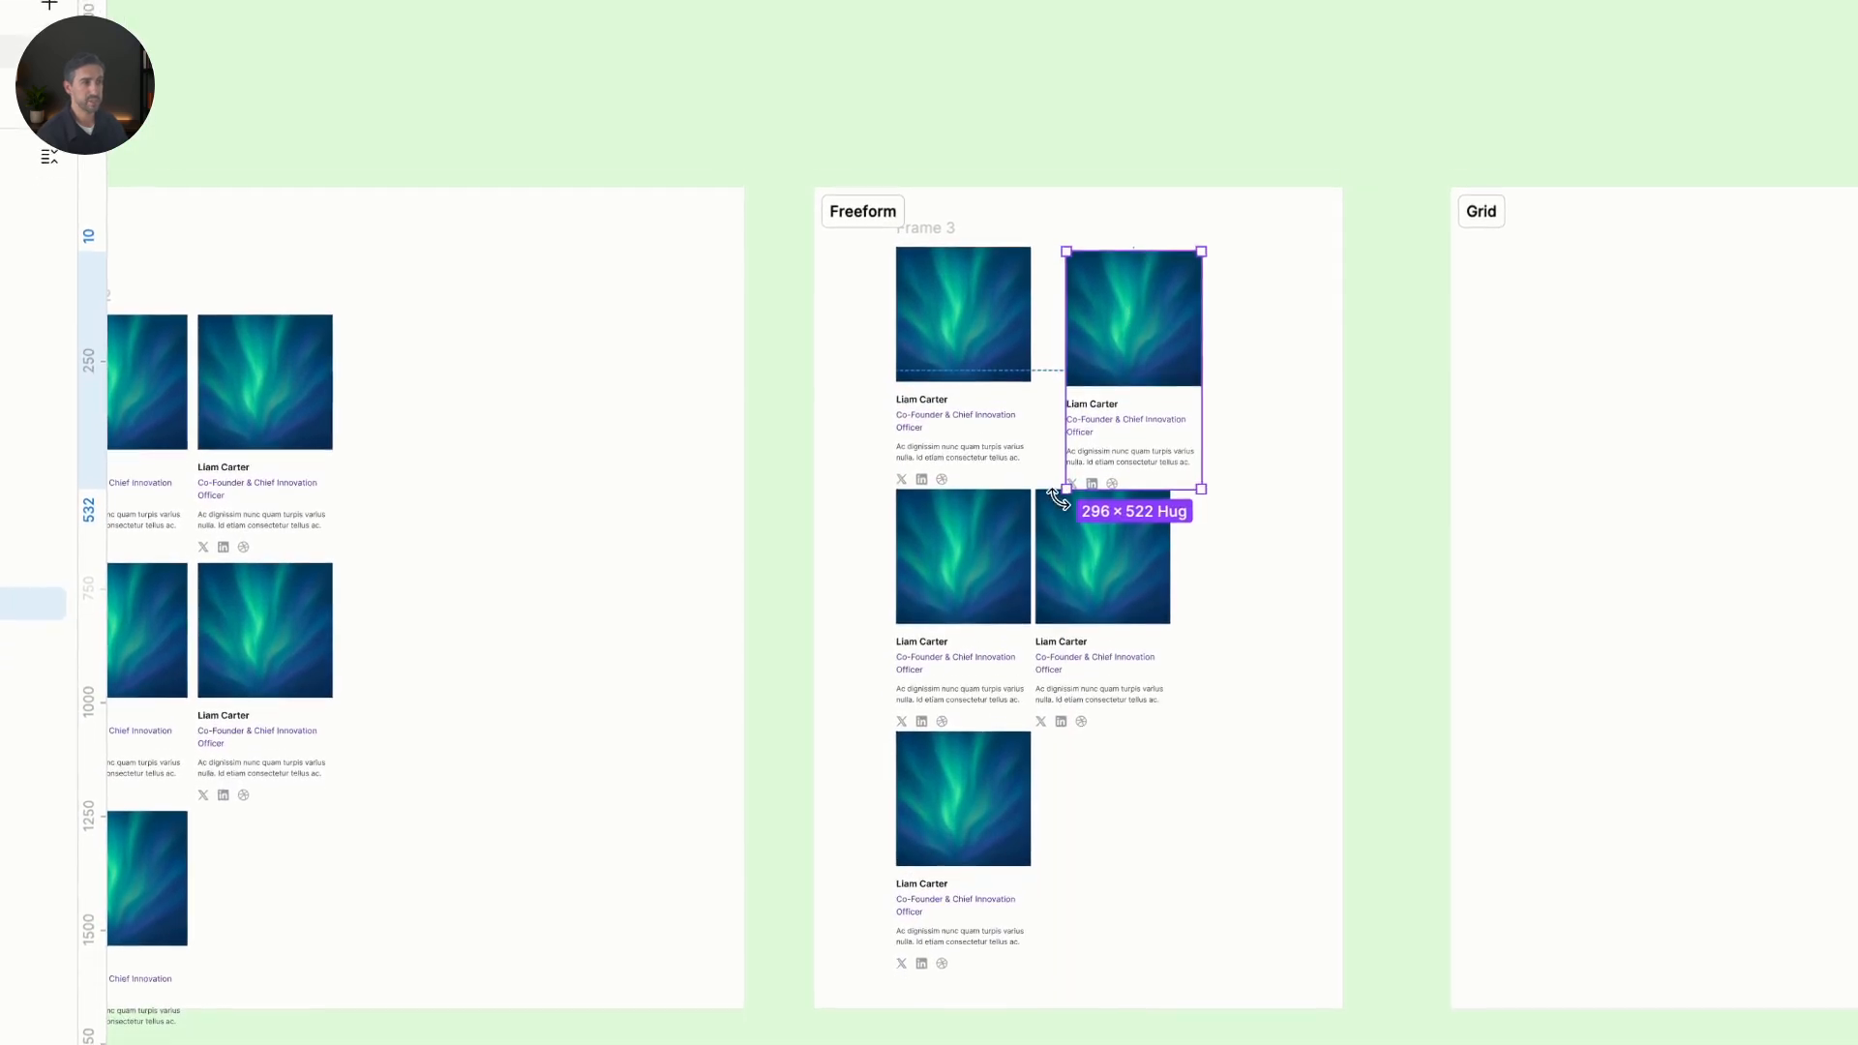
pyautogui.moveTo(957, 910); pyautogui.dragTo(996, 914)
pyautogui.moveTo(949, 603); pyautogui.dragTo(948, 638)
# Copy the upper four cards of the freeform frame into the empty Grid section
pyautogui.moveTo(1235, 461); pyautogui.dragTo(920, 418)
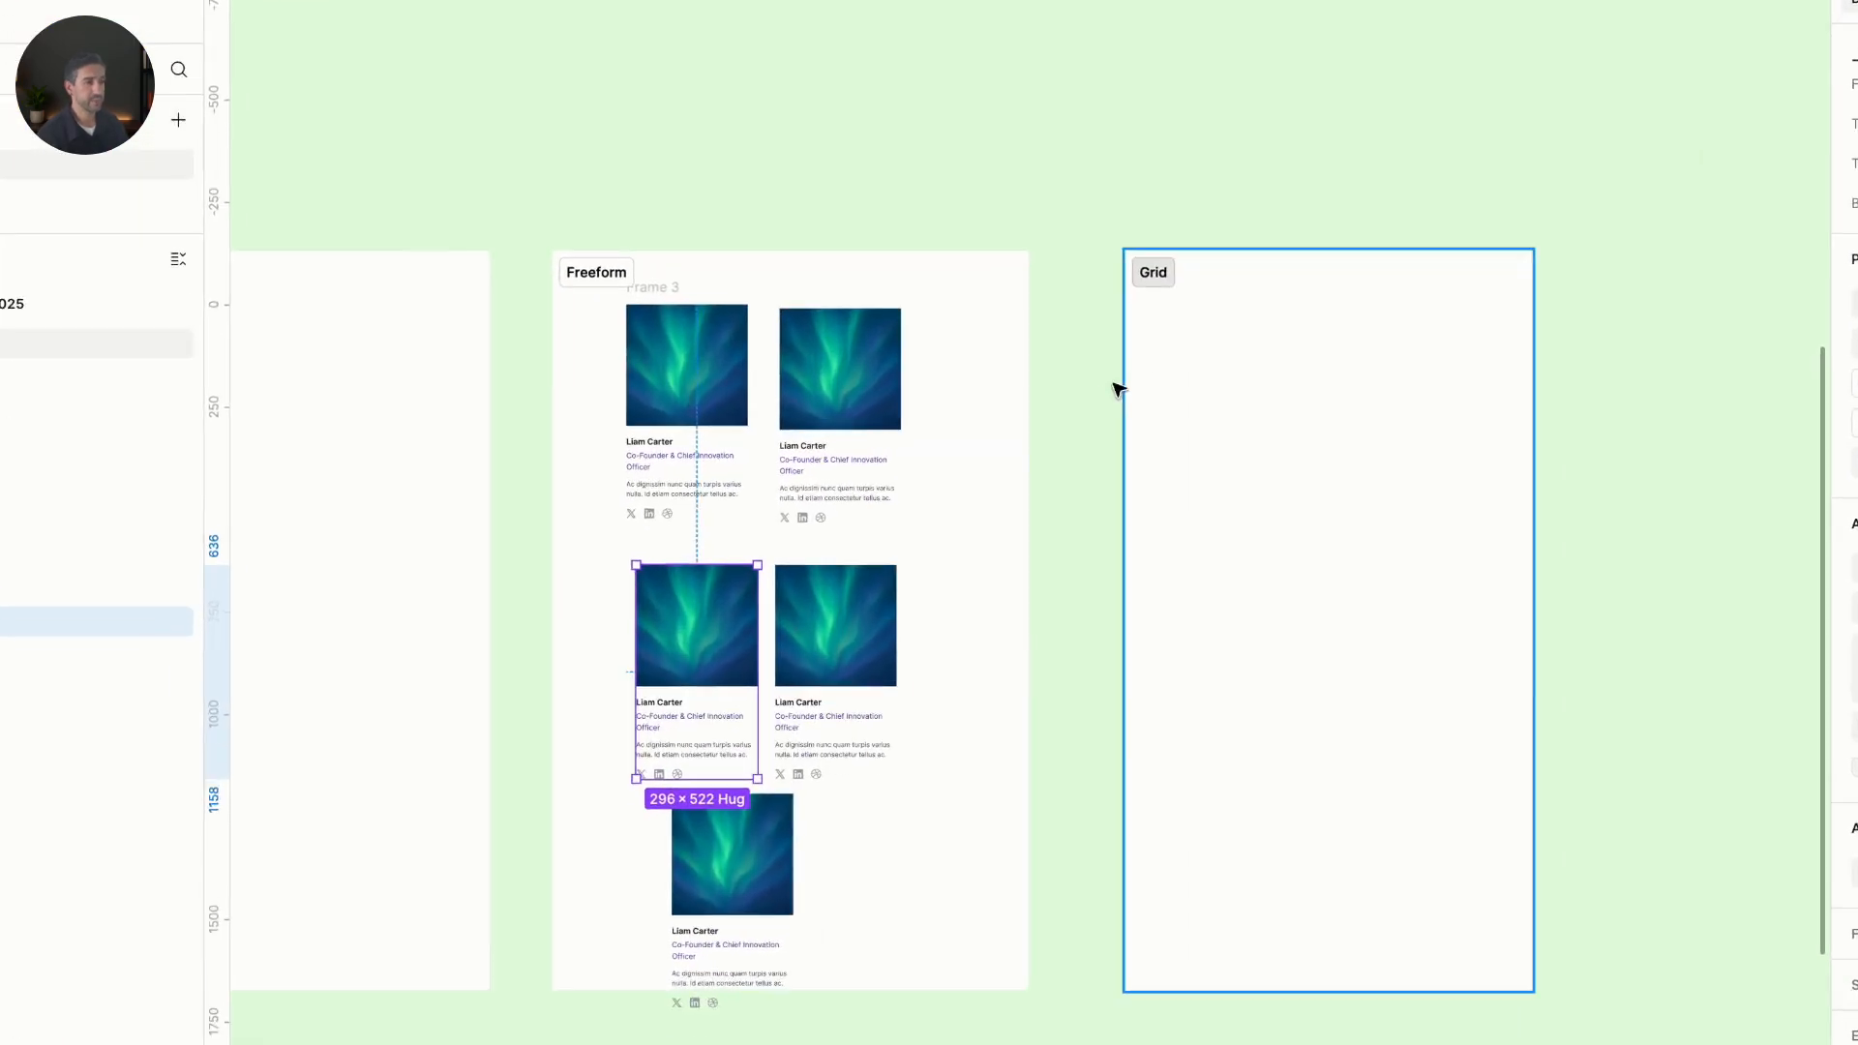
pyautogui.moveTo(1094, 351); pyautogui.dragTo(1146, 386)
pyautogui.keyDown('shift'); pyautogui.click(861, 414); pyautogui.keyUp('shift')
pyautogui.keyDown('shift'); pyautogui.click(872, 663); pyautogui.keyUp('shift')
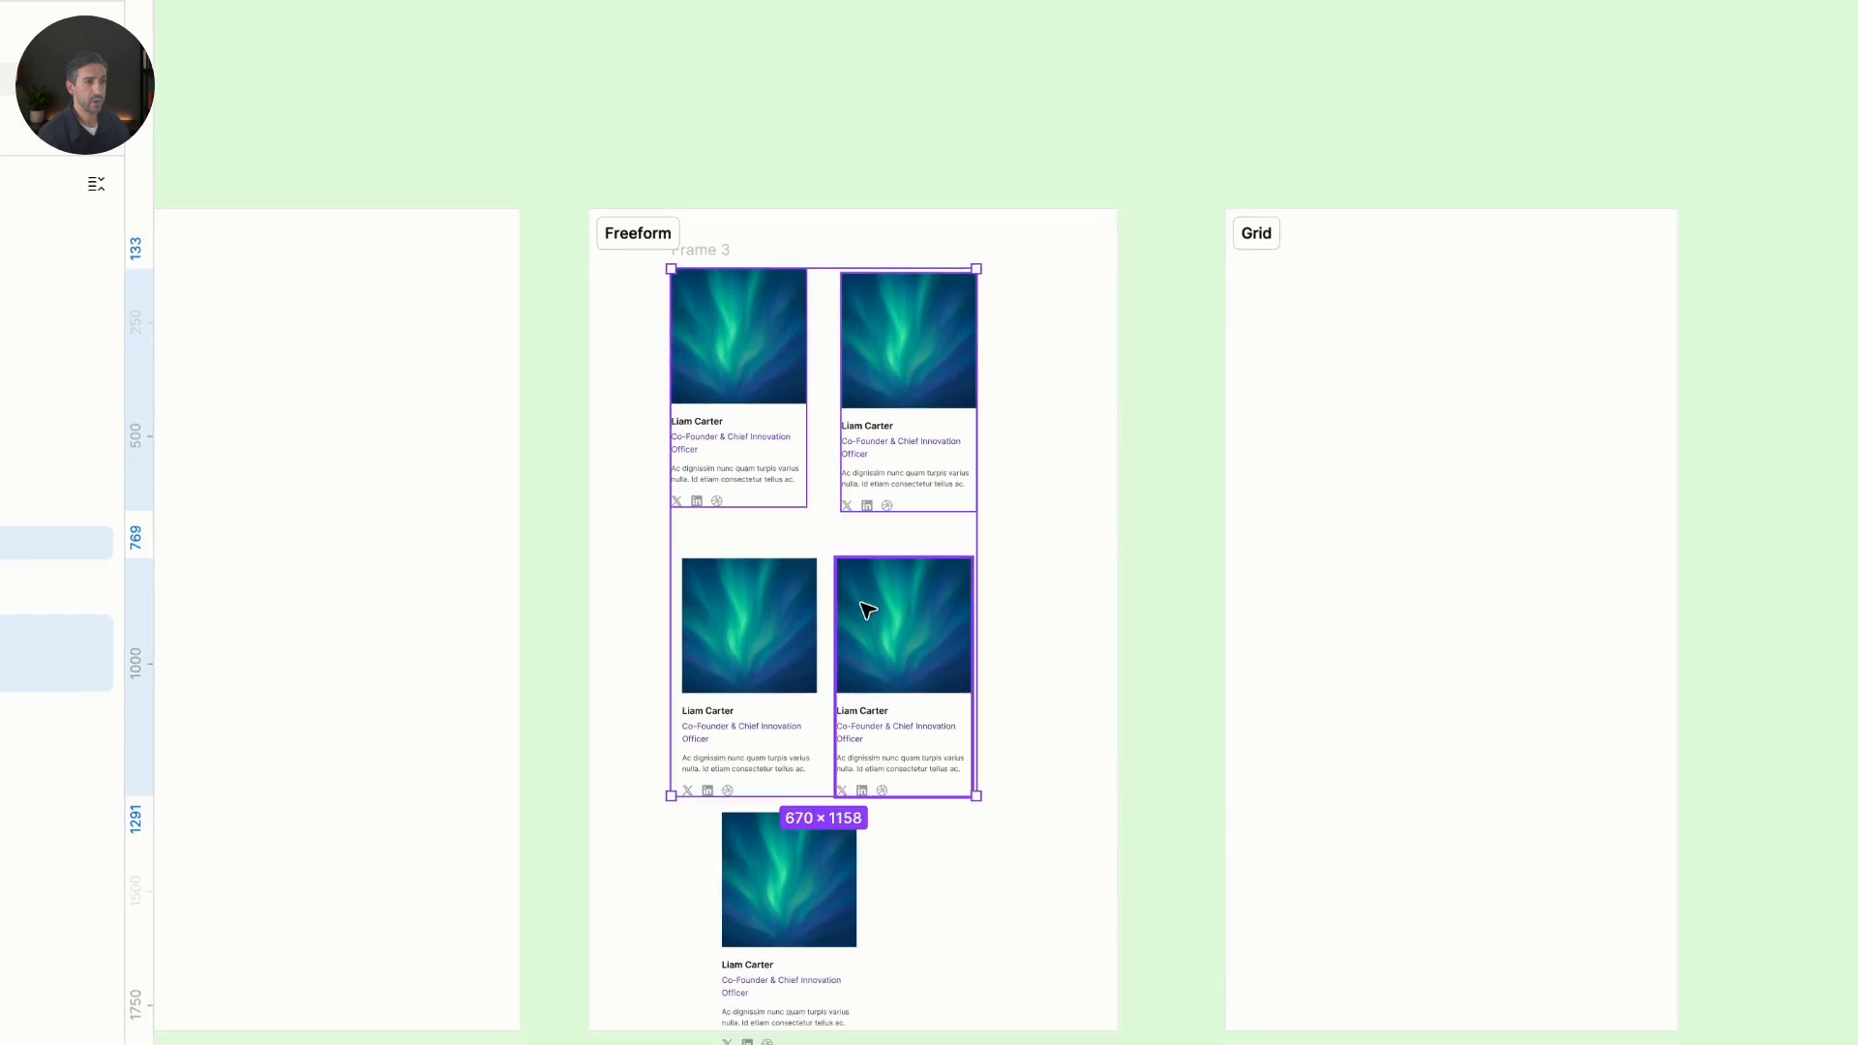
pyautogui.keyDown('shift'); pyautogui.click(792, 685); pyautogui.keyUp('shift')
pyautogui.keyDown('alt'); pyautogui.moveTo(811, 681); pyautogui.dragTo(1437, 666); pyautogui.keyUp('alt')
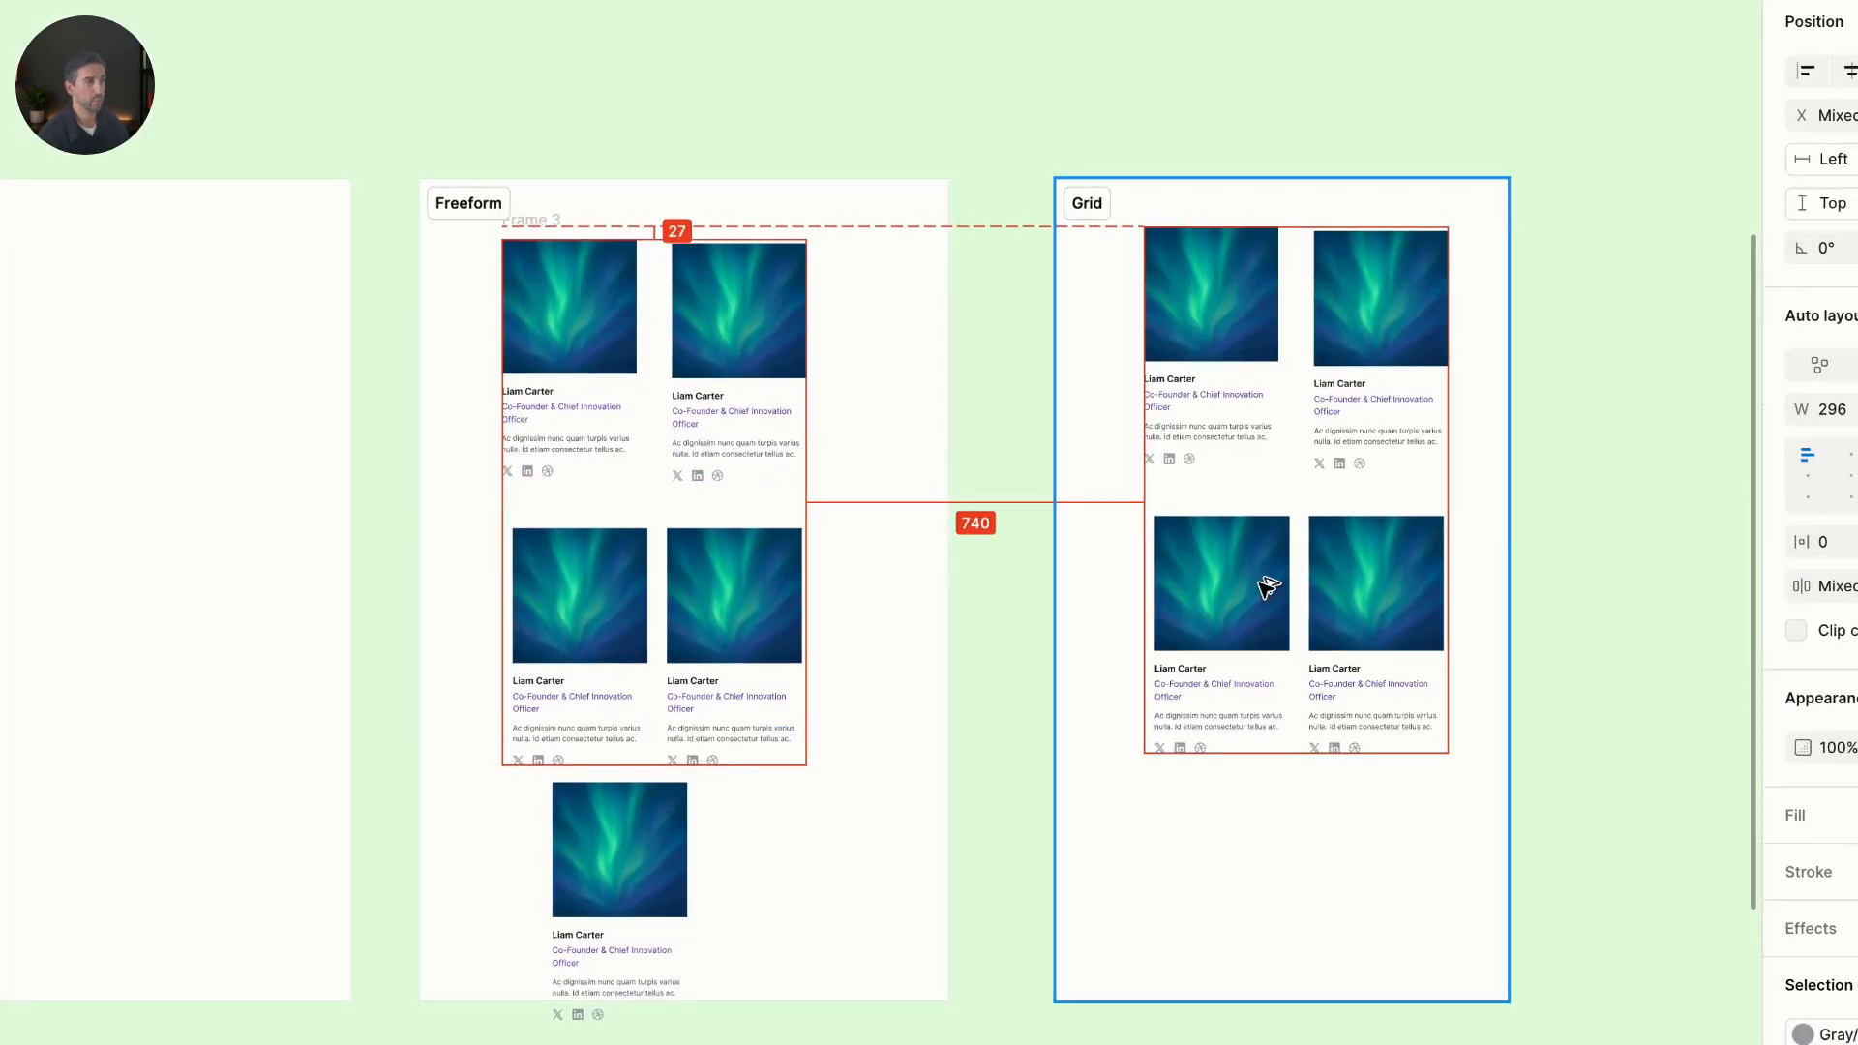
pyautogui.keyDown('alt'); pyautogui.moveTo(1269, 587); pyautogui.dragTo(1254, 592); pyautogui.keyUp('alt')
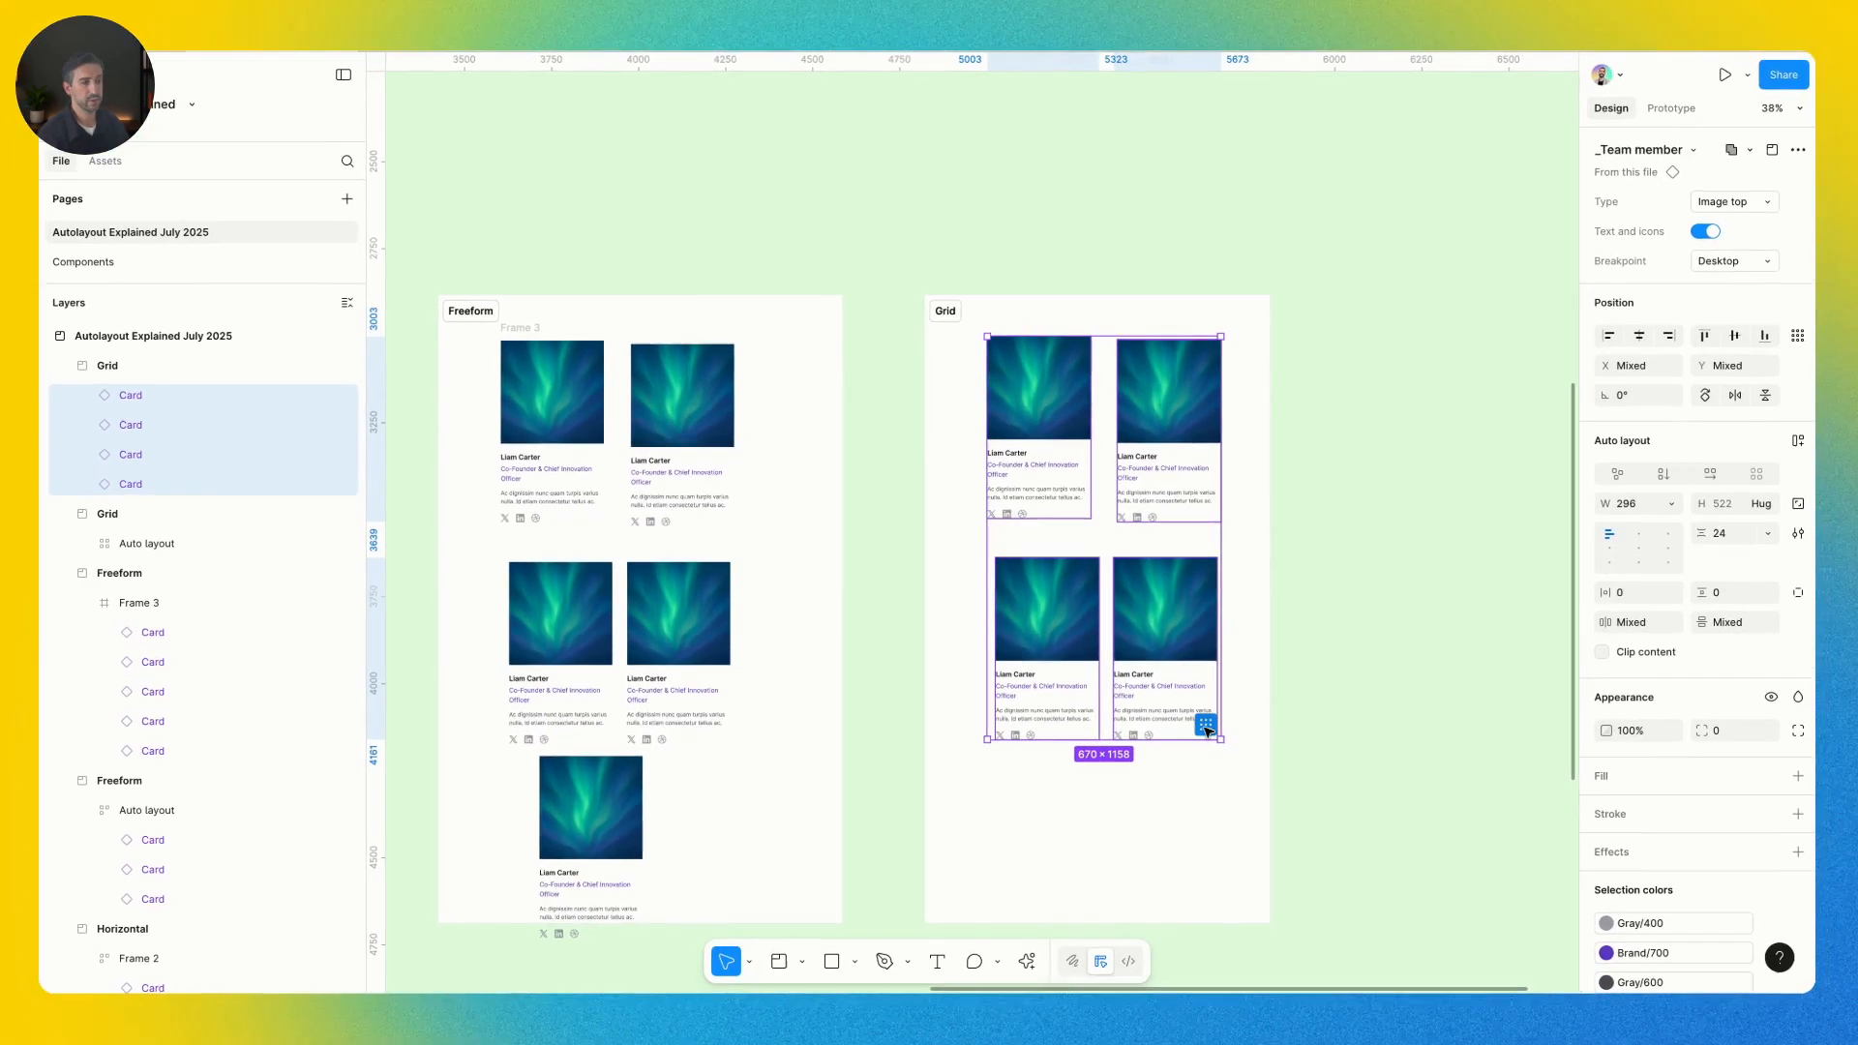
# Tidy up the four cards in the Grid section and wrap them in an auto layout frame set to grid
pyautogui.click(1207, 728)
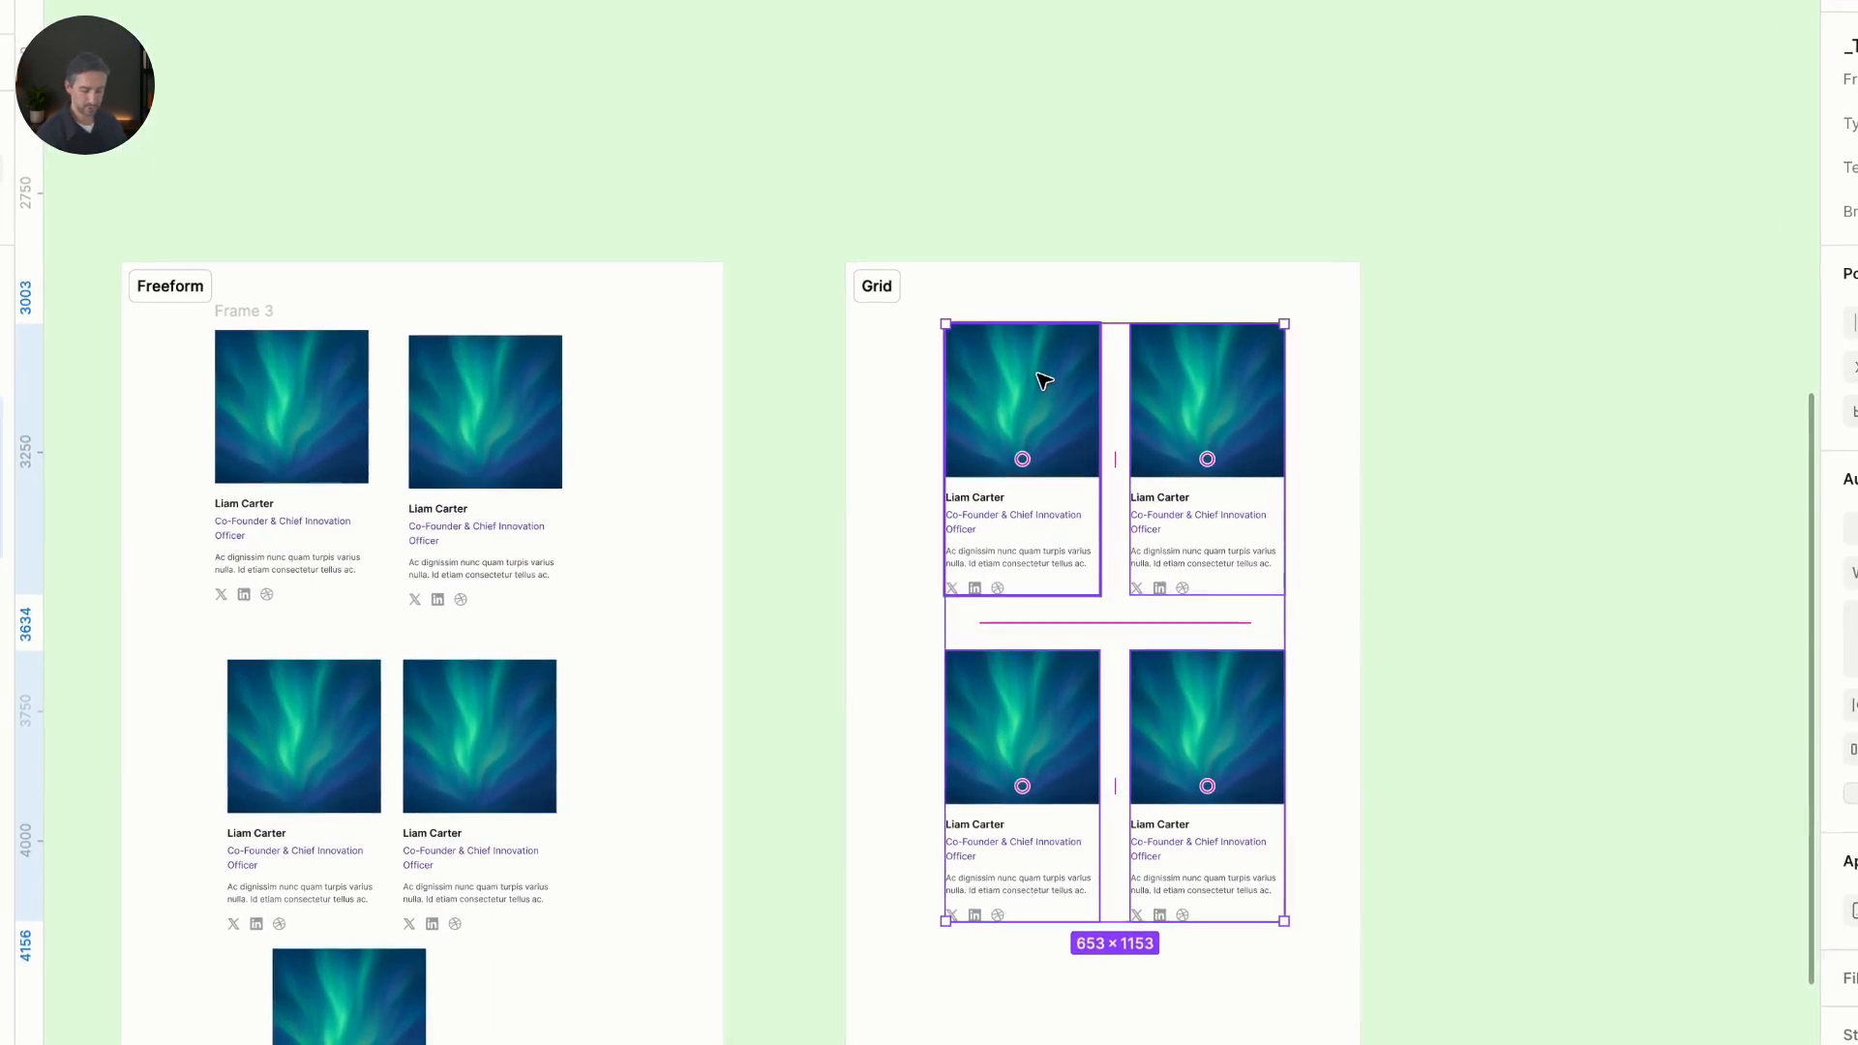
pyautogui.click(1045, 380)
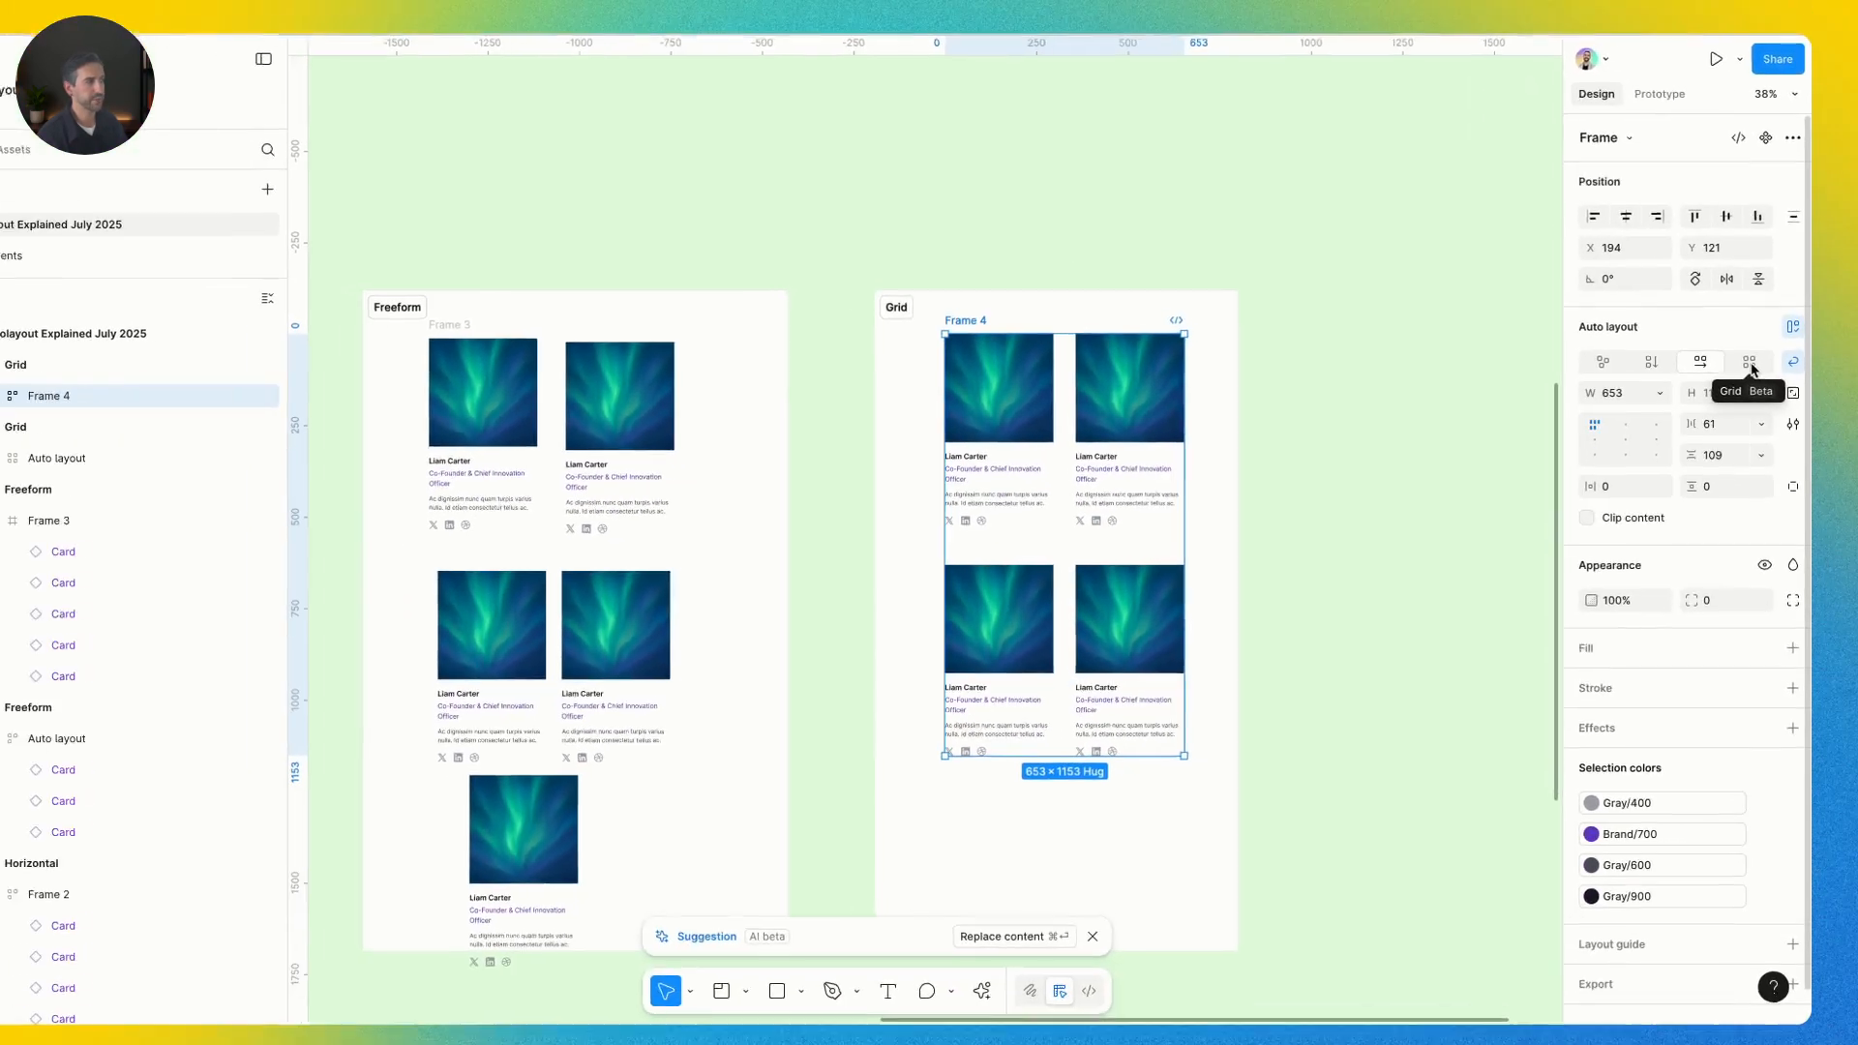
pyautogui.click(1751, 365)
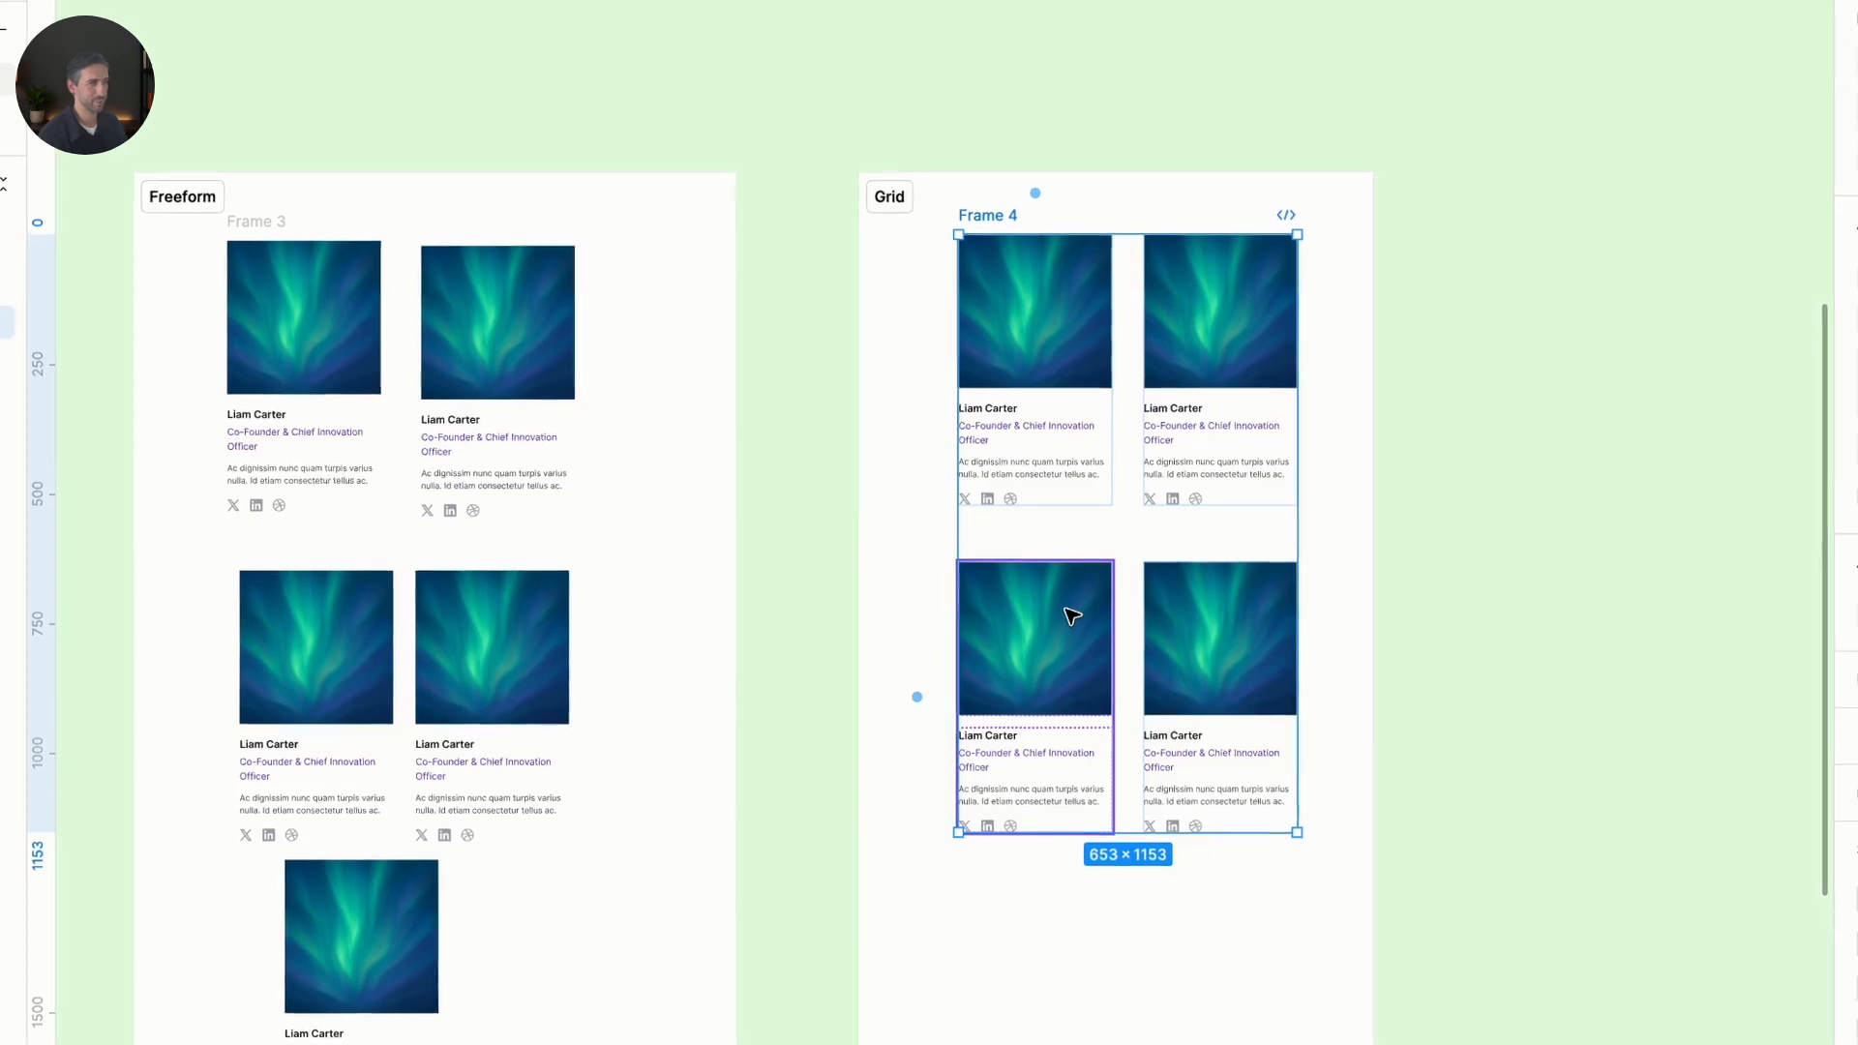
# Ungroup the four-card grid frame and duplicate two stacked cards alongside as a third column
pyautogui.press('shift+super+g')
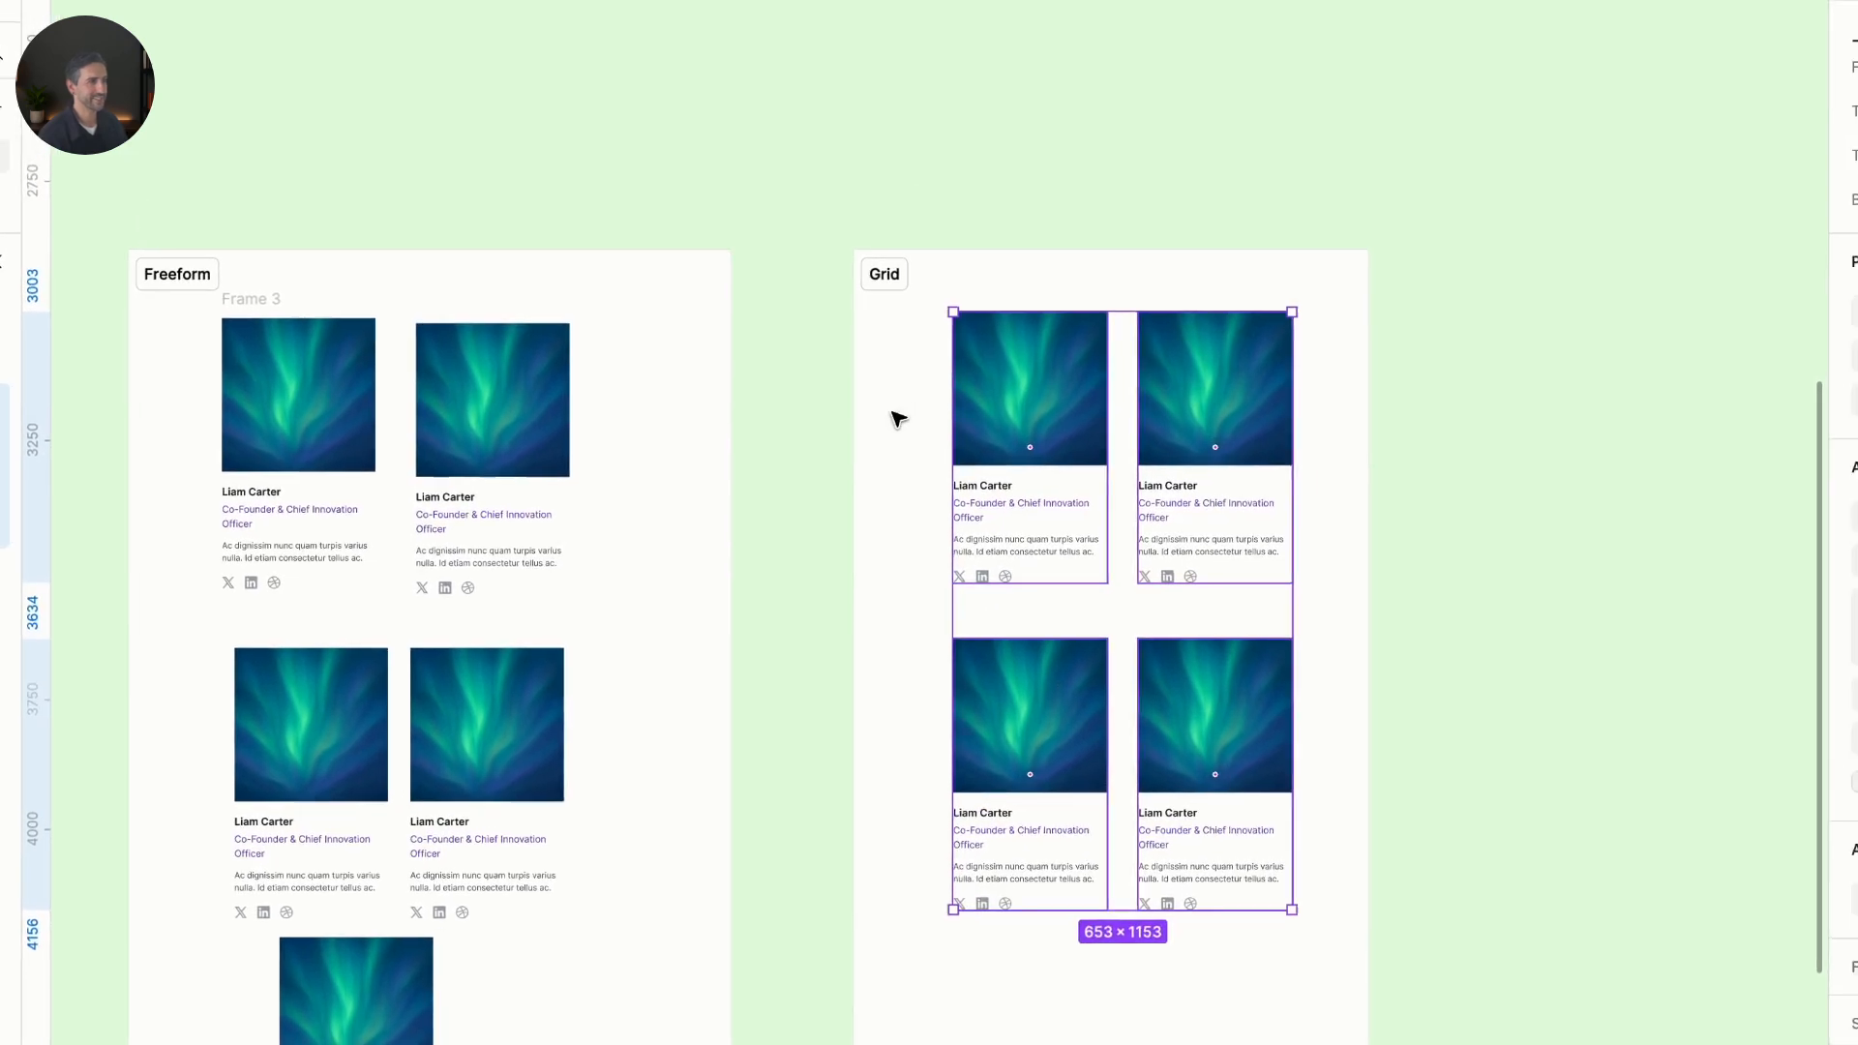
pyautogui.click(908, 395)
pyautogui.keyDown('alt'); pyautogui.moveTo(1236, 424); pyautogui.dragTo(1421, 421); pyautogui.keyUp('alt')
# Widen the Grid section to enclose the third column and wrap all six cards in a three-column grid auto layout
pyautogui.click(839, 294)
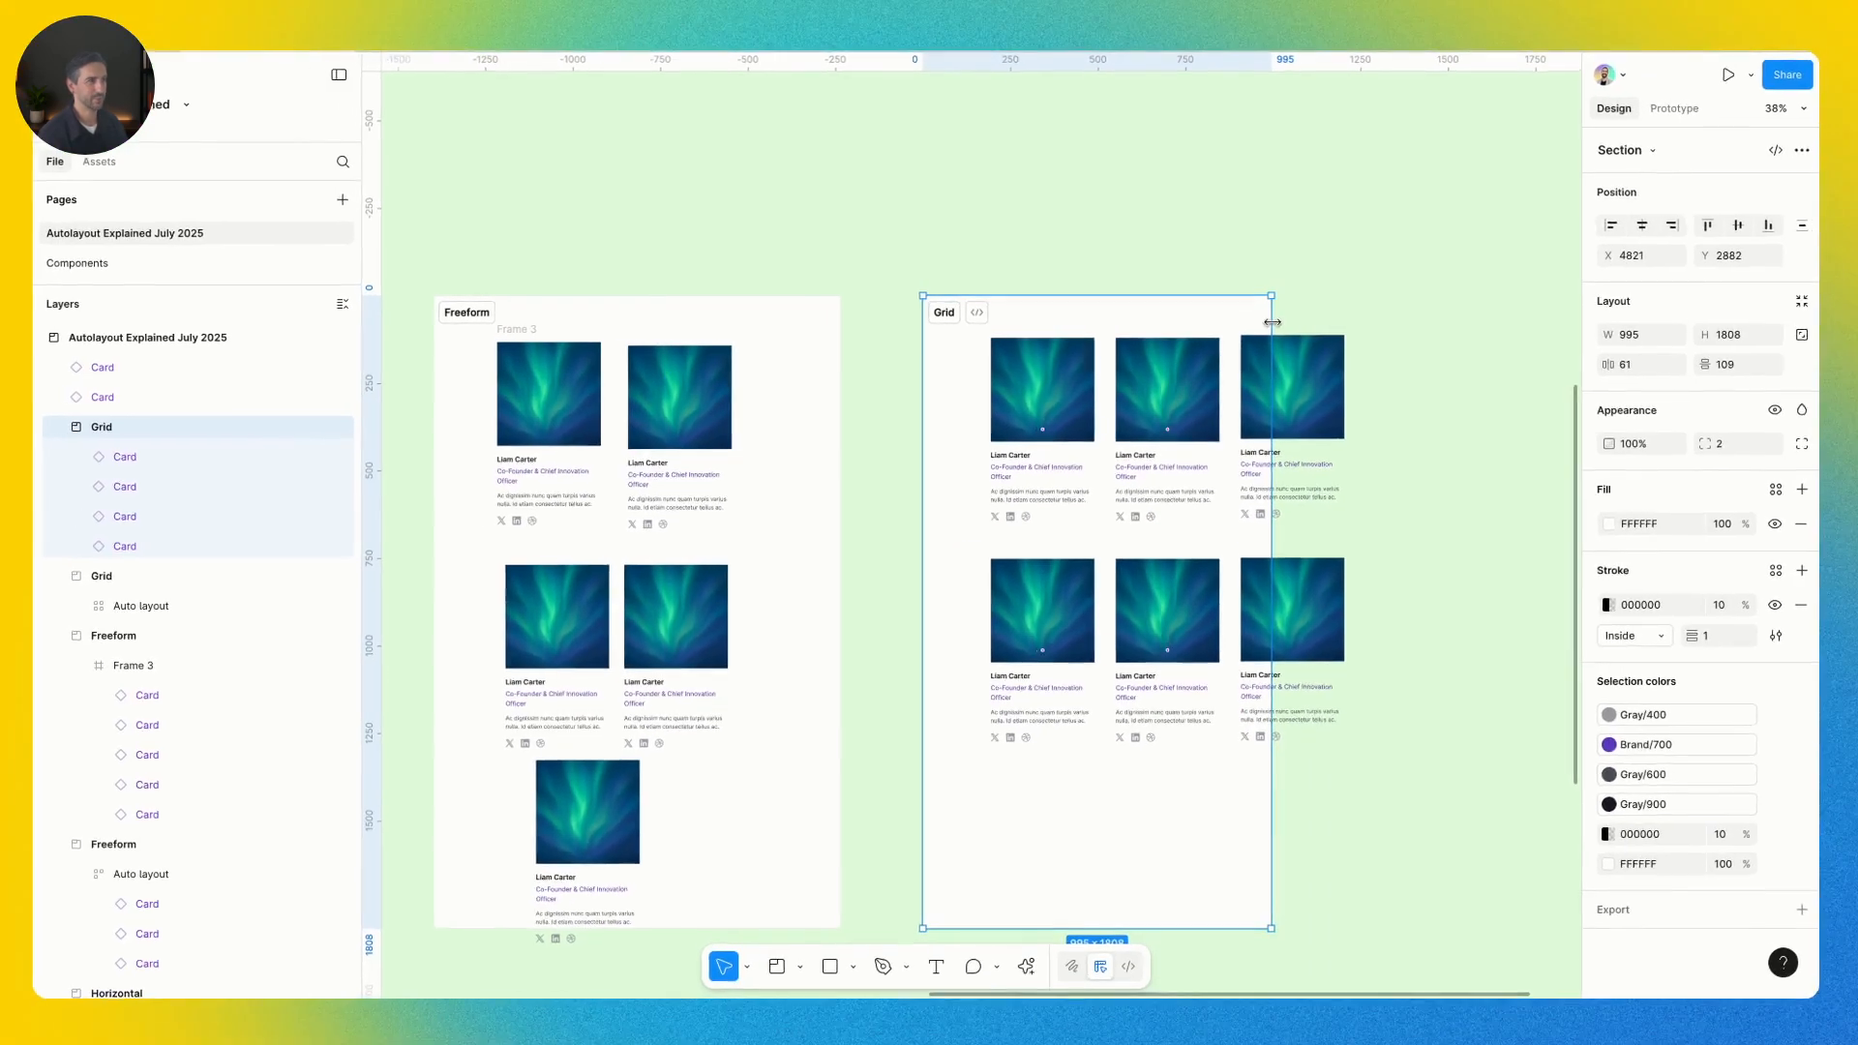
pyautogui.moveTo(1322, 313); pyautogui.dragTo(1535, 314)
pyautogui.moveTo(1636, 995); pyautogui.dragTo(828, 365)
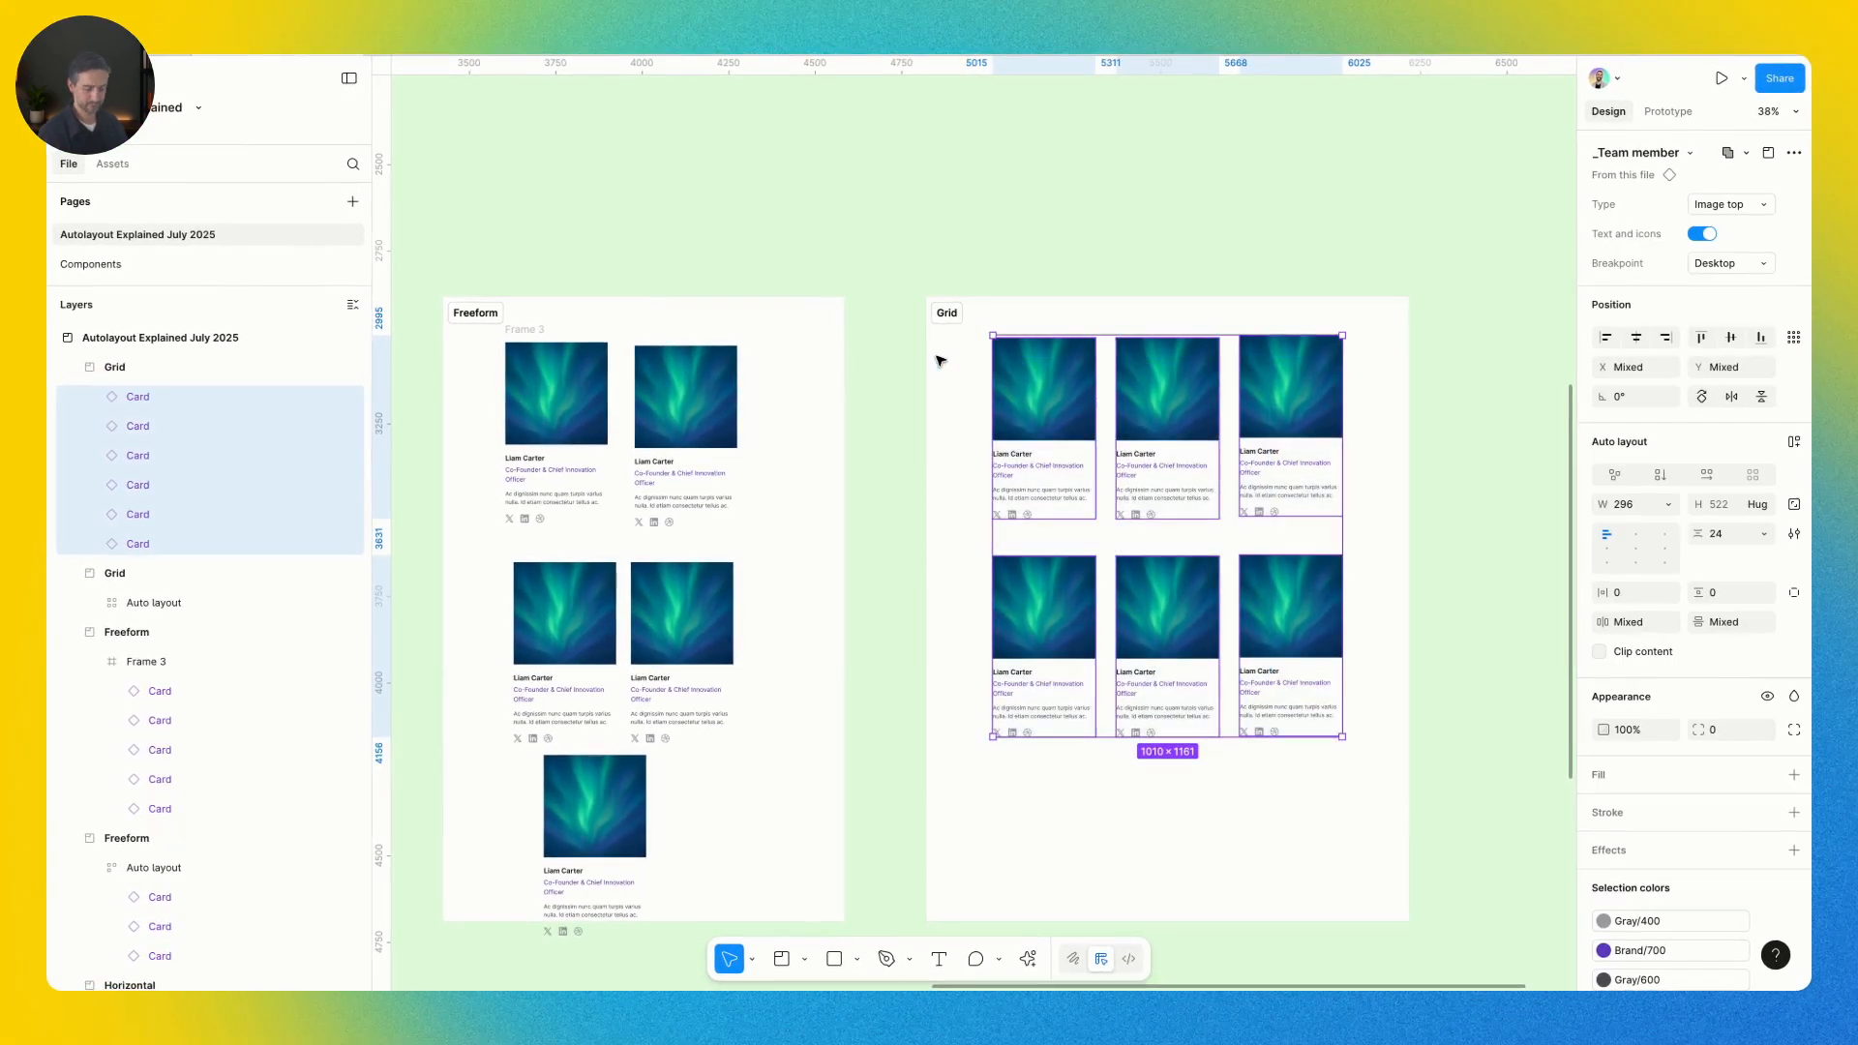
pyautogui.hotkey('shift', 'a')
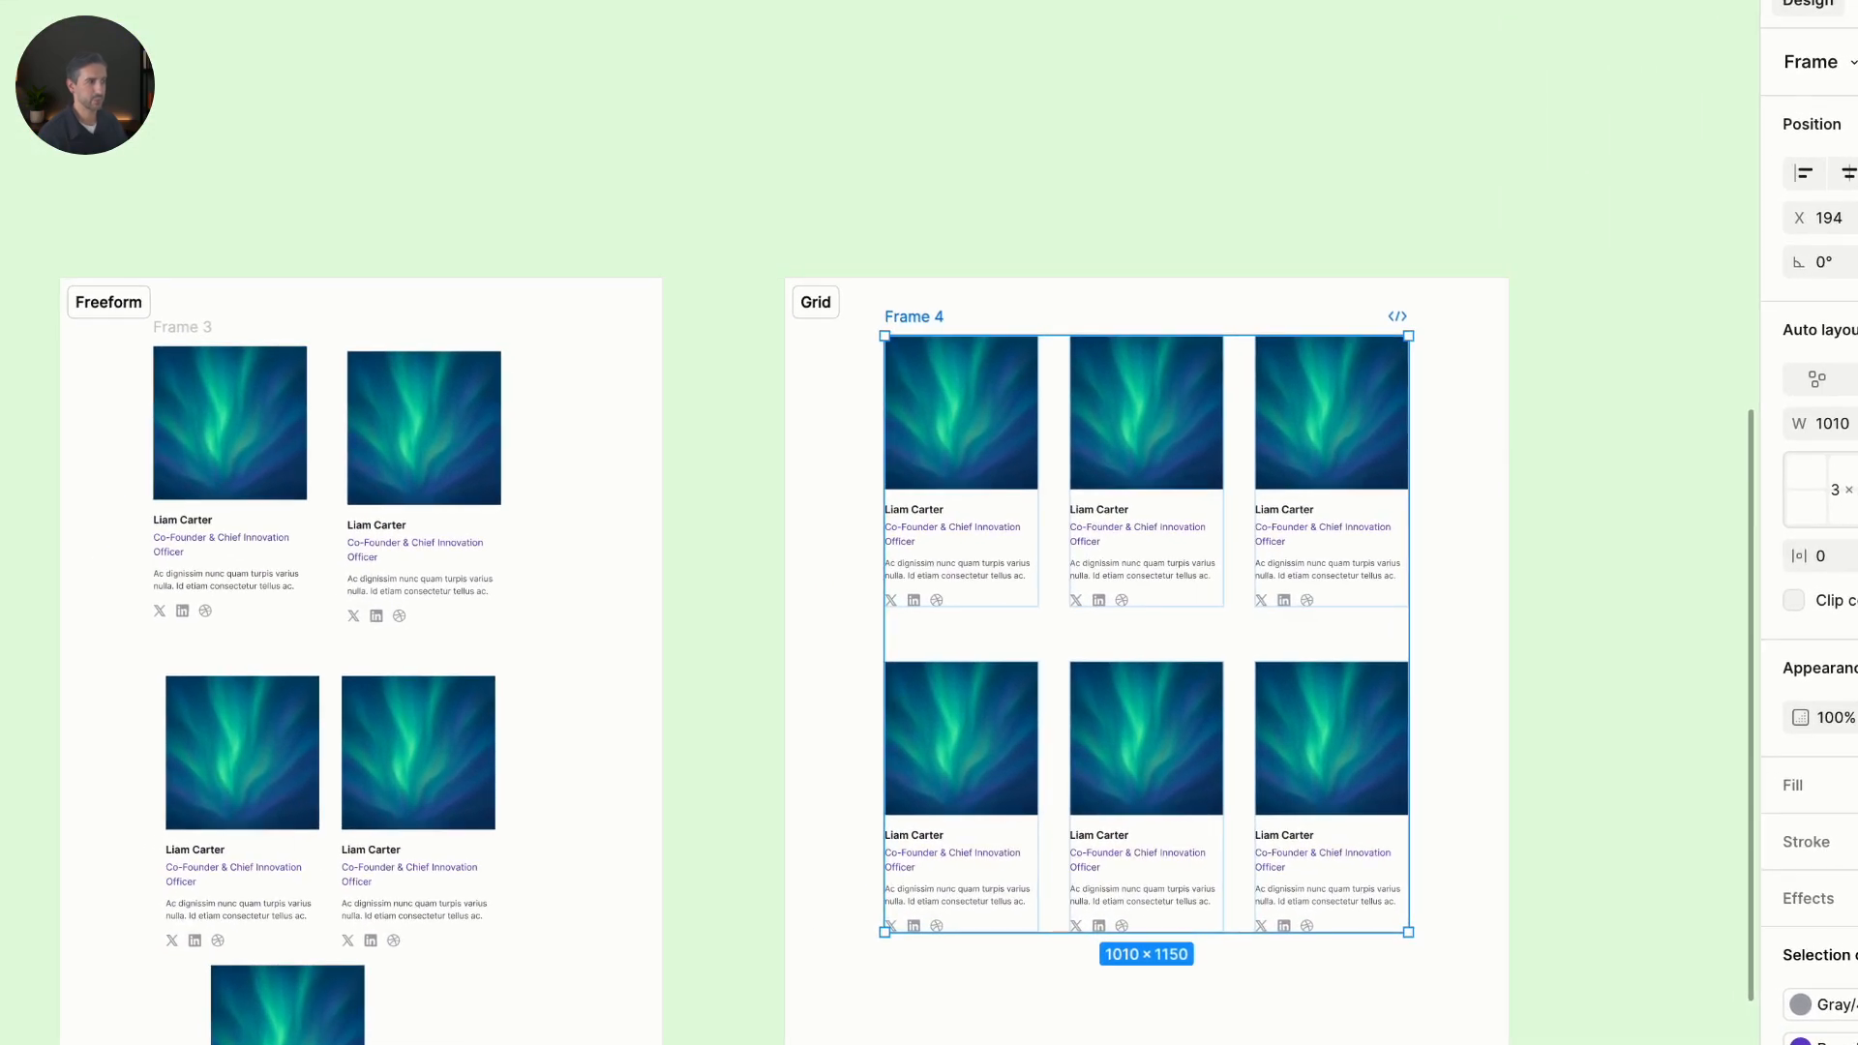
pyautogui.click(674, 262)
pyautogui.moveTo(673, 263); pyautogui.dragTo(563, 246)
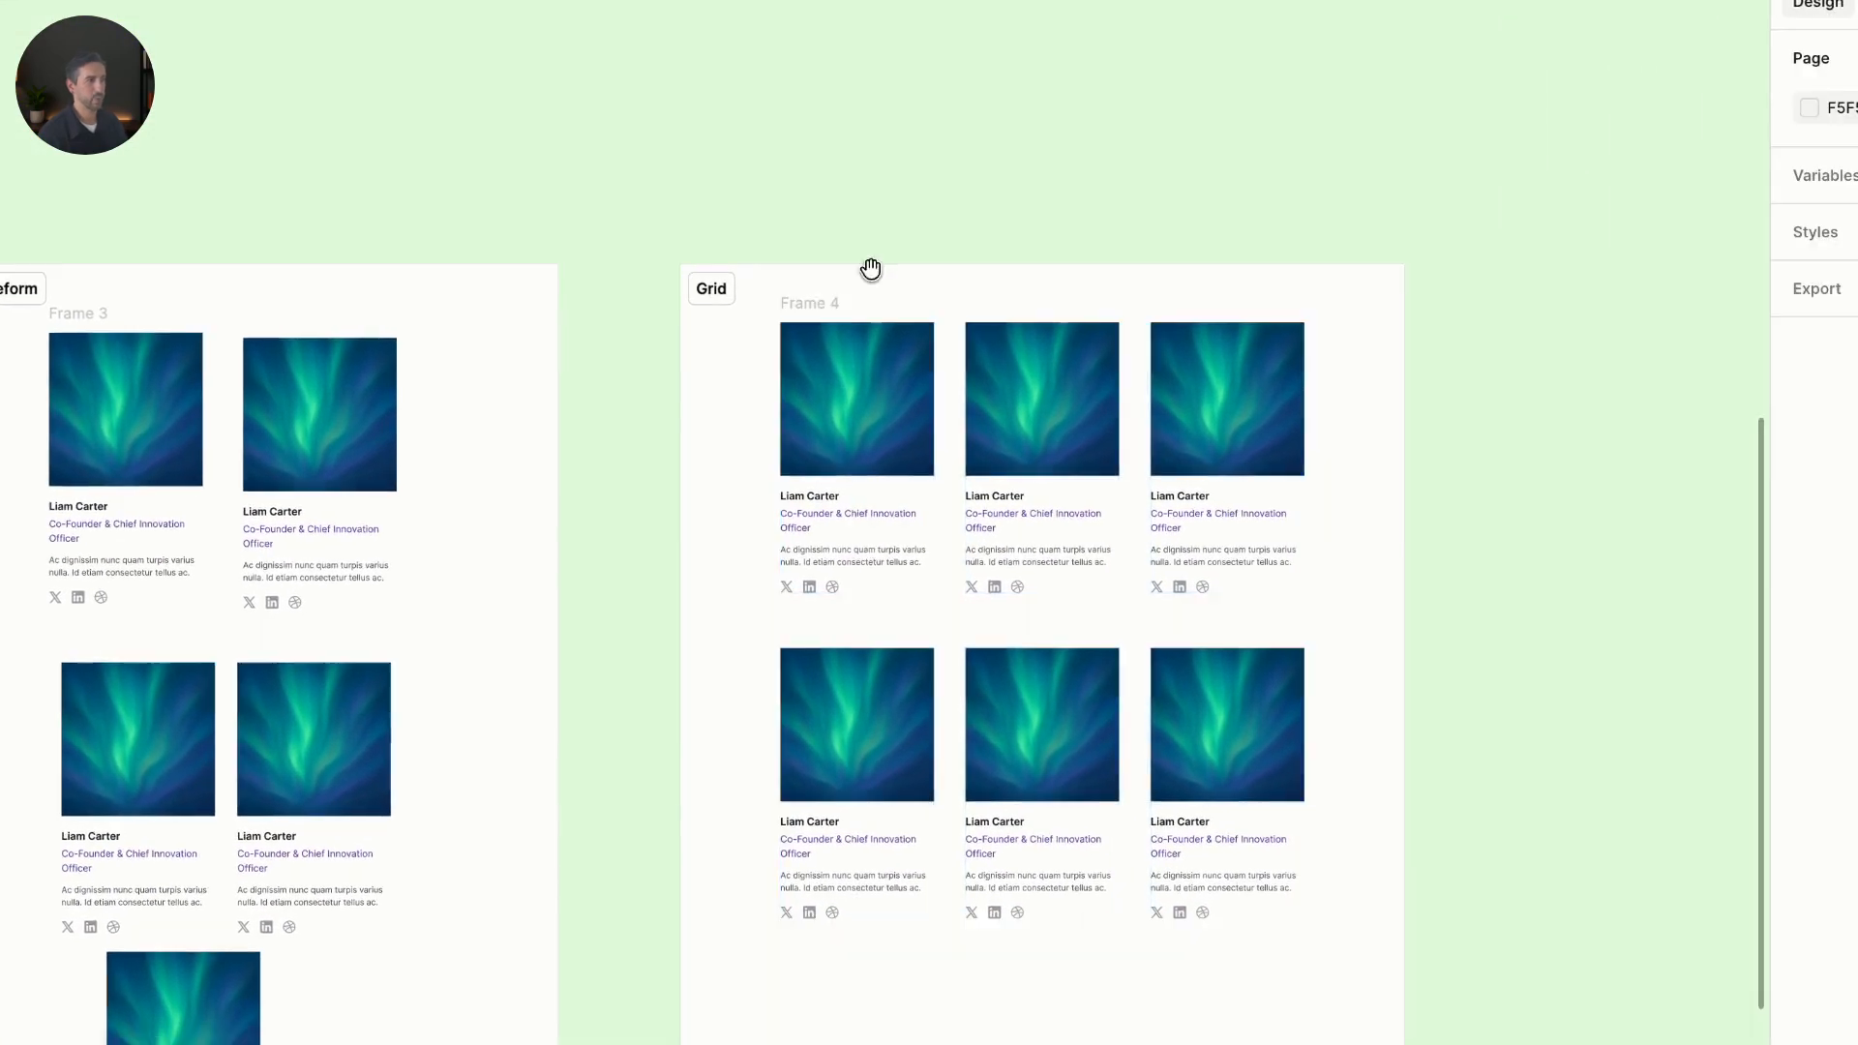
# Set the six-card grid frame to three columns by three rows and stretch its height to 1469
pyautogui.click(615, 293)
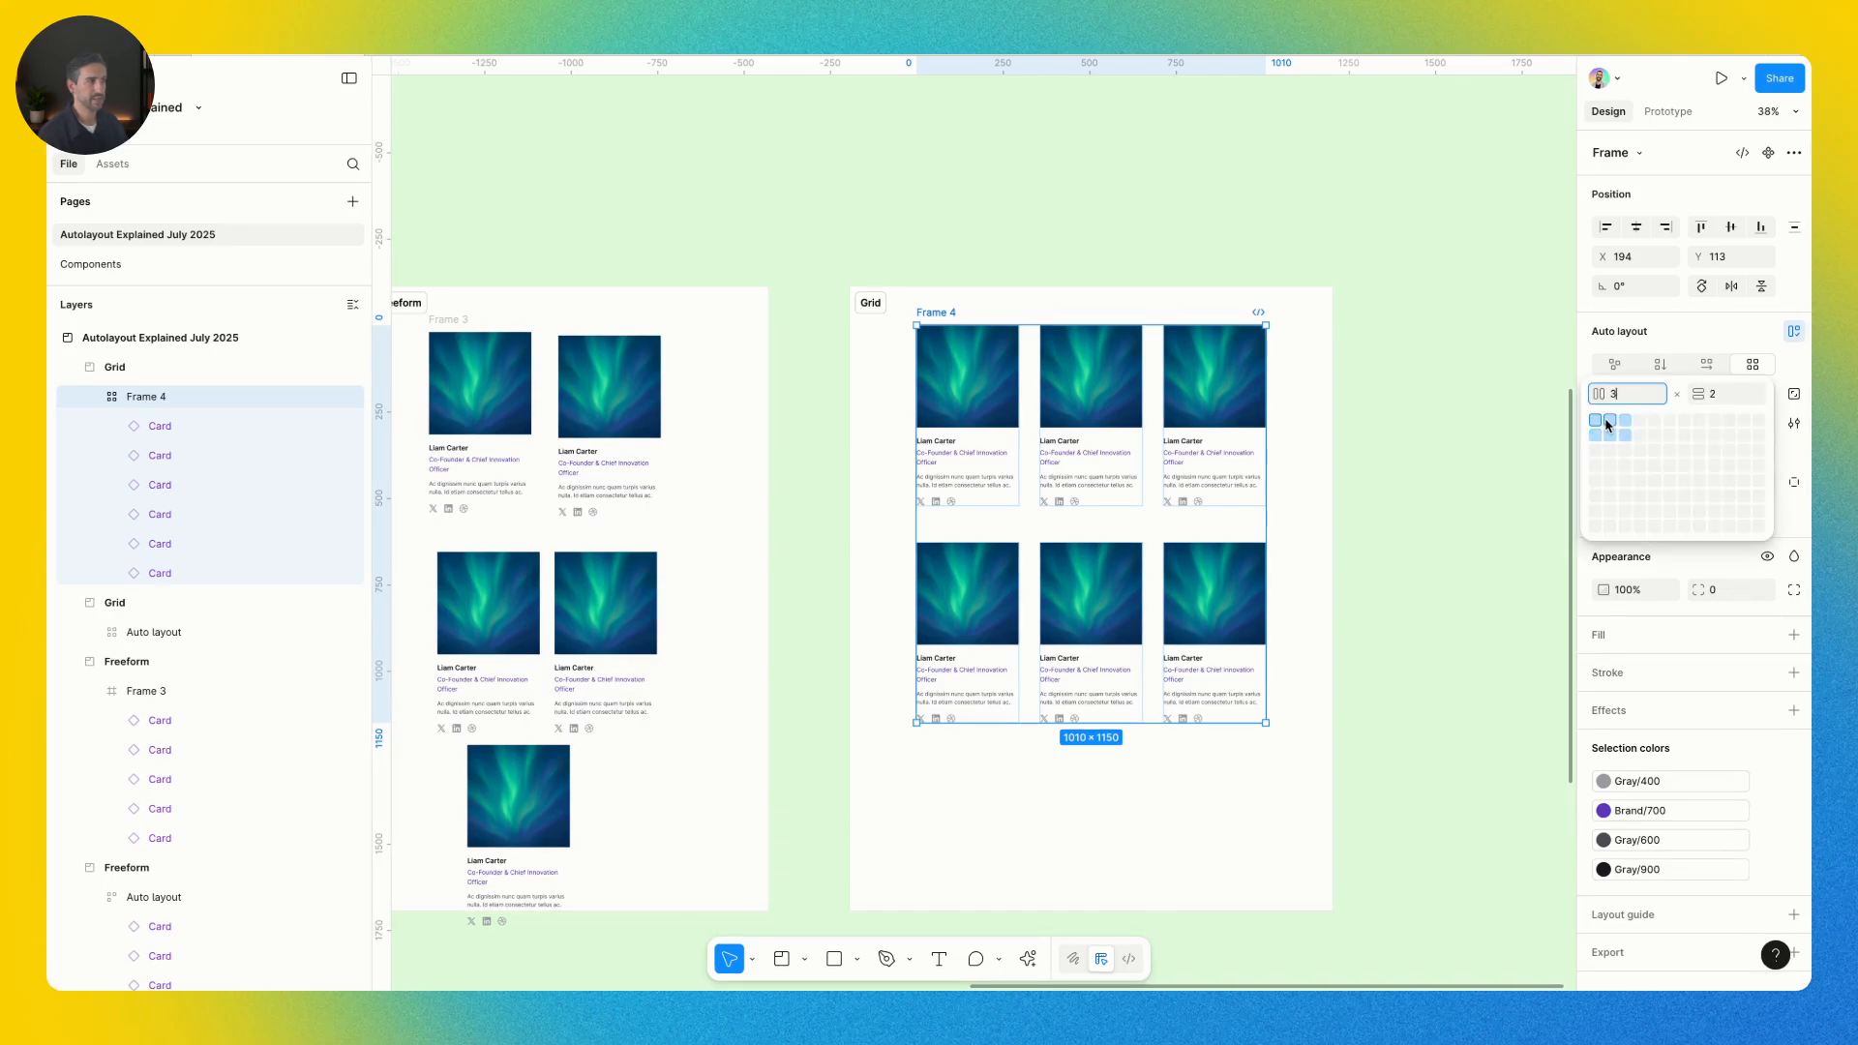
pyautogui.click(1613, 451)
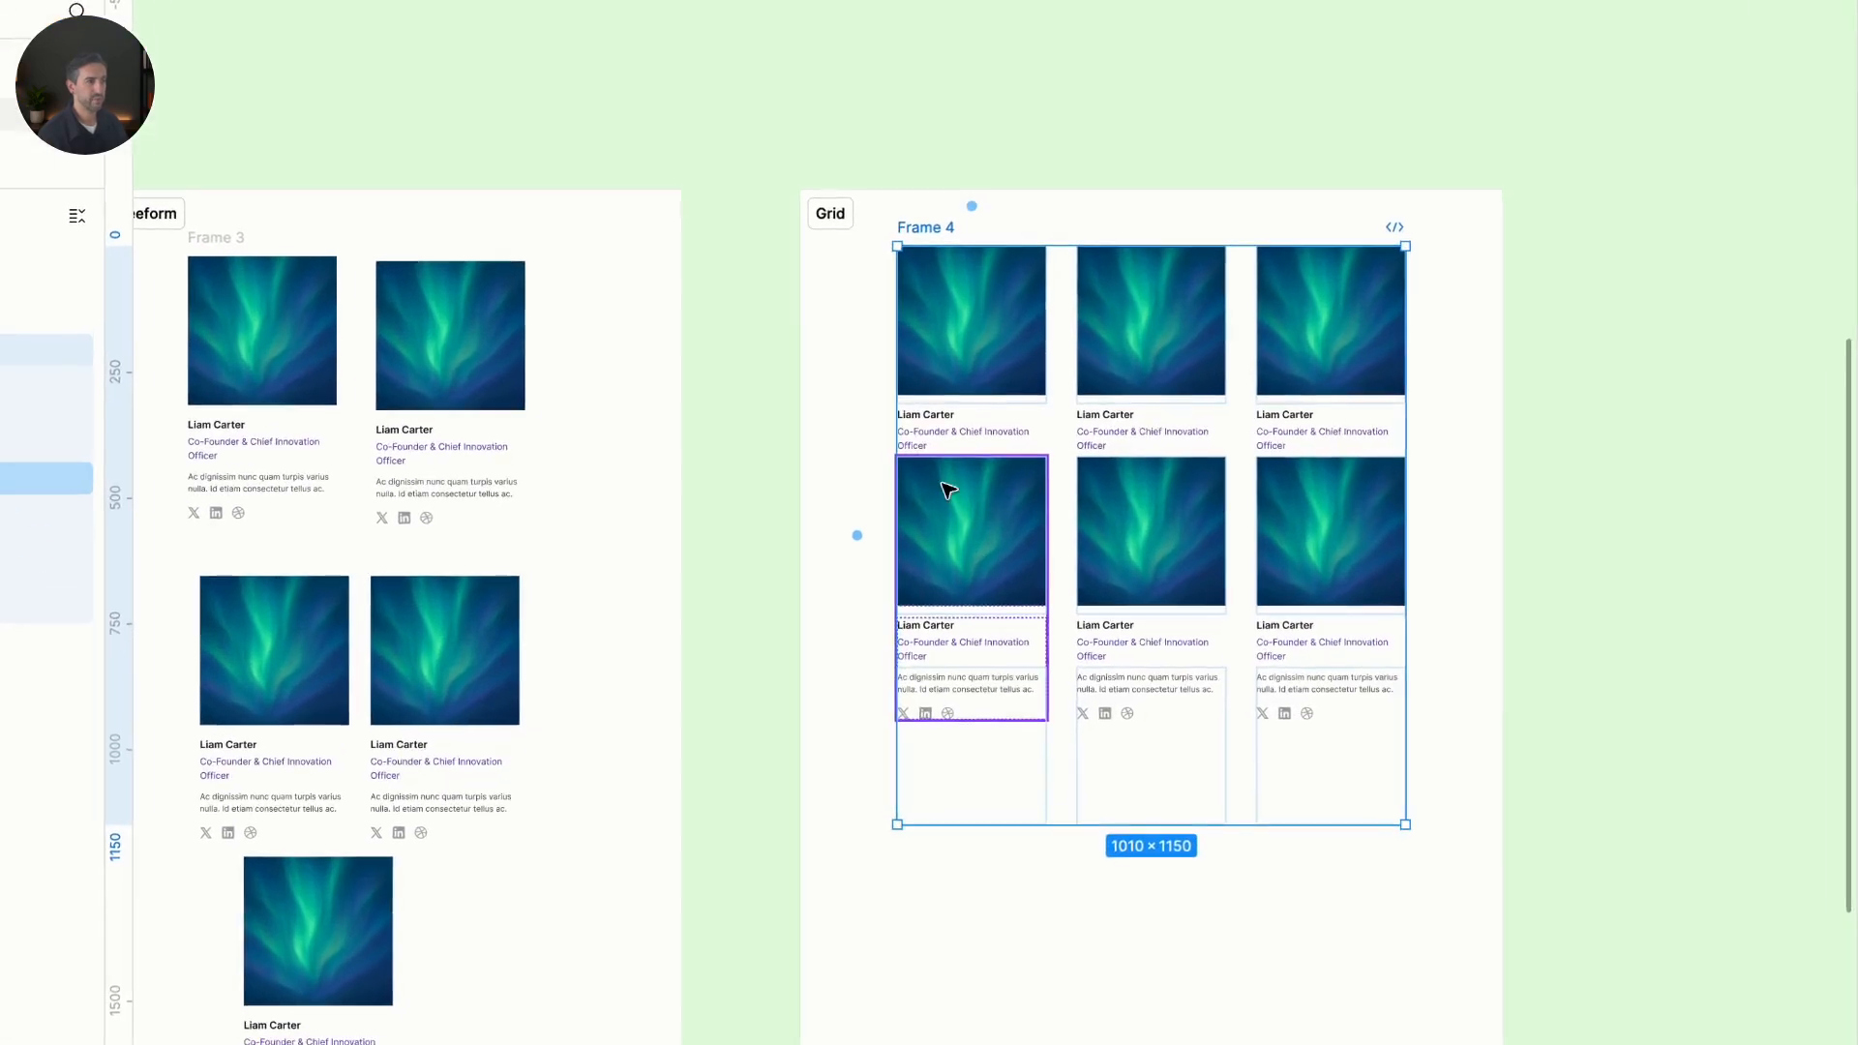
pyautogui.scroll(3, 1081, 619)
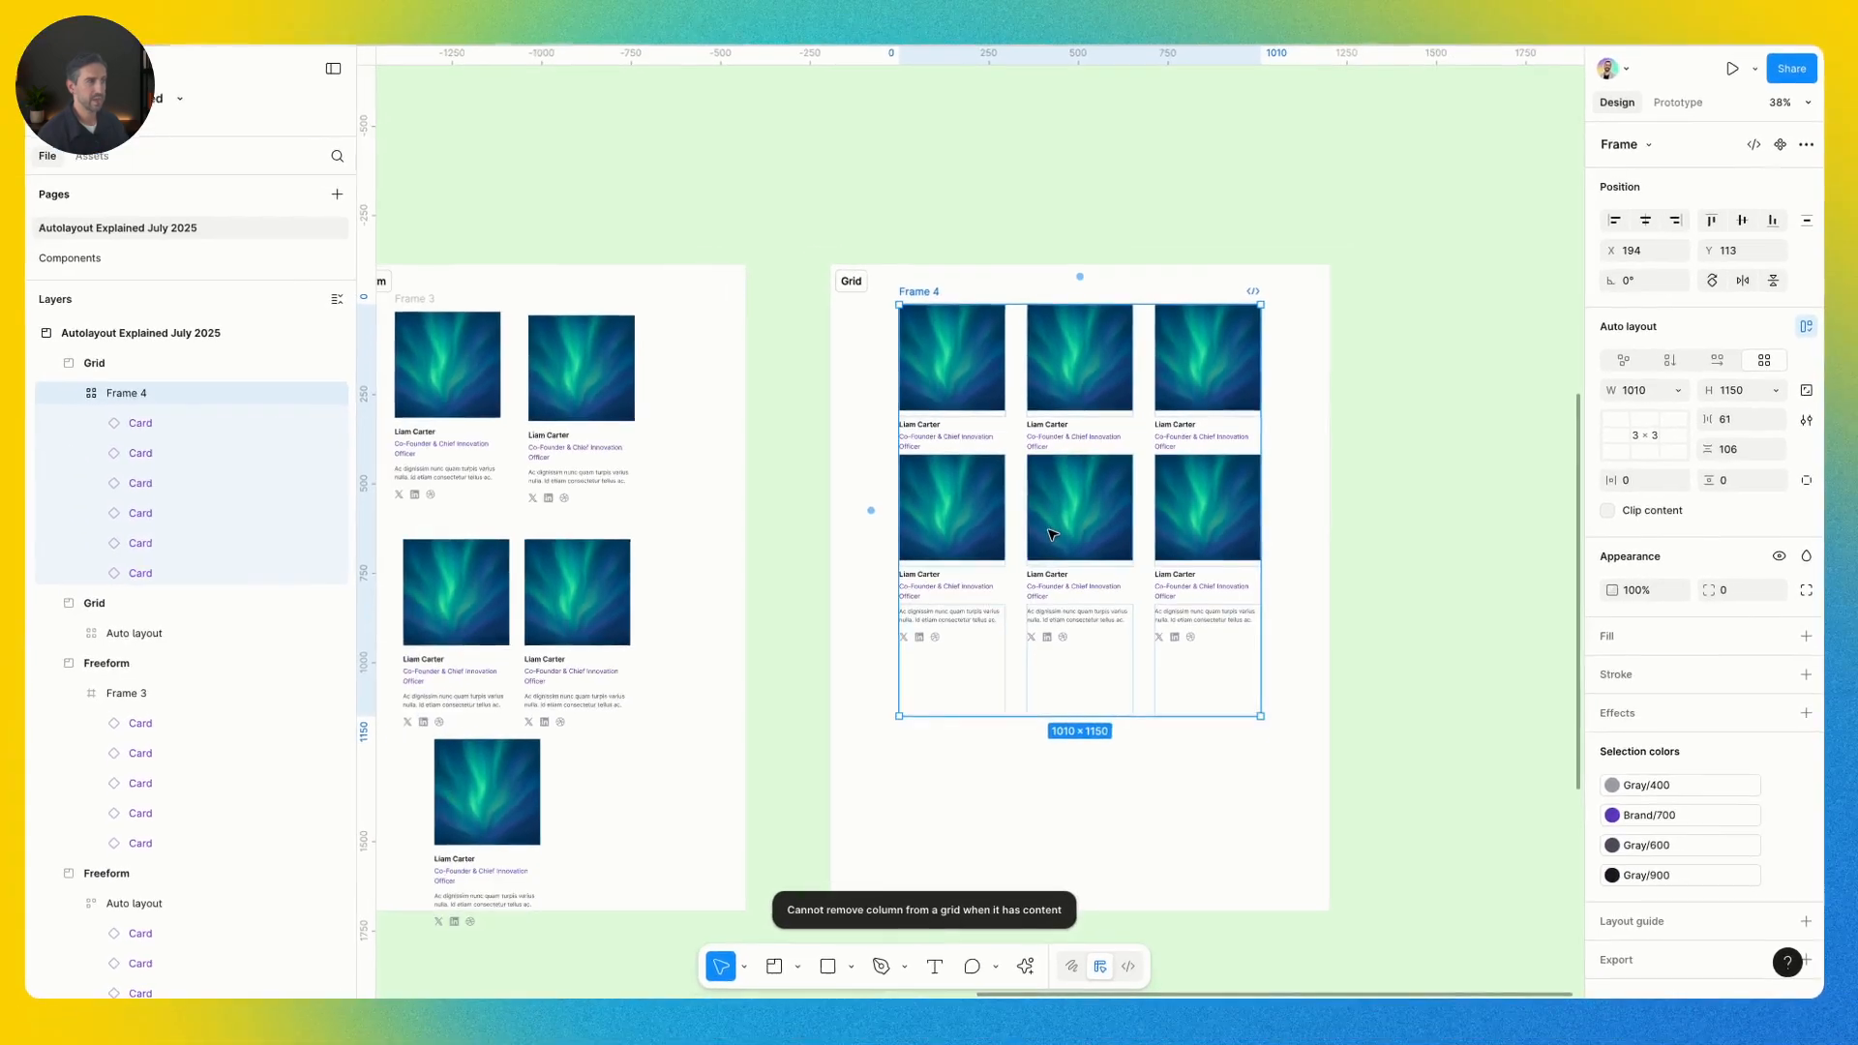
pyautogui.scroll(-3, 1082, 619)
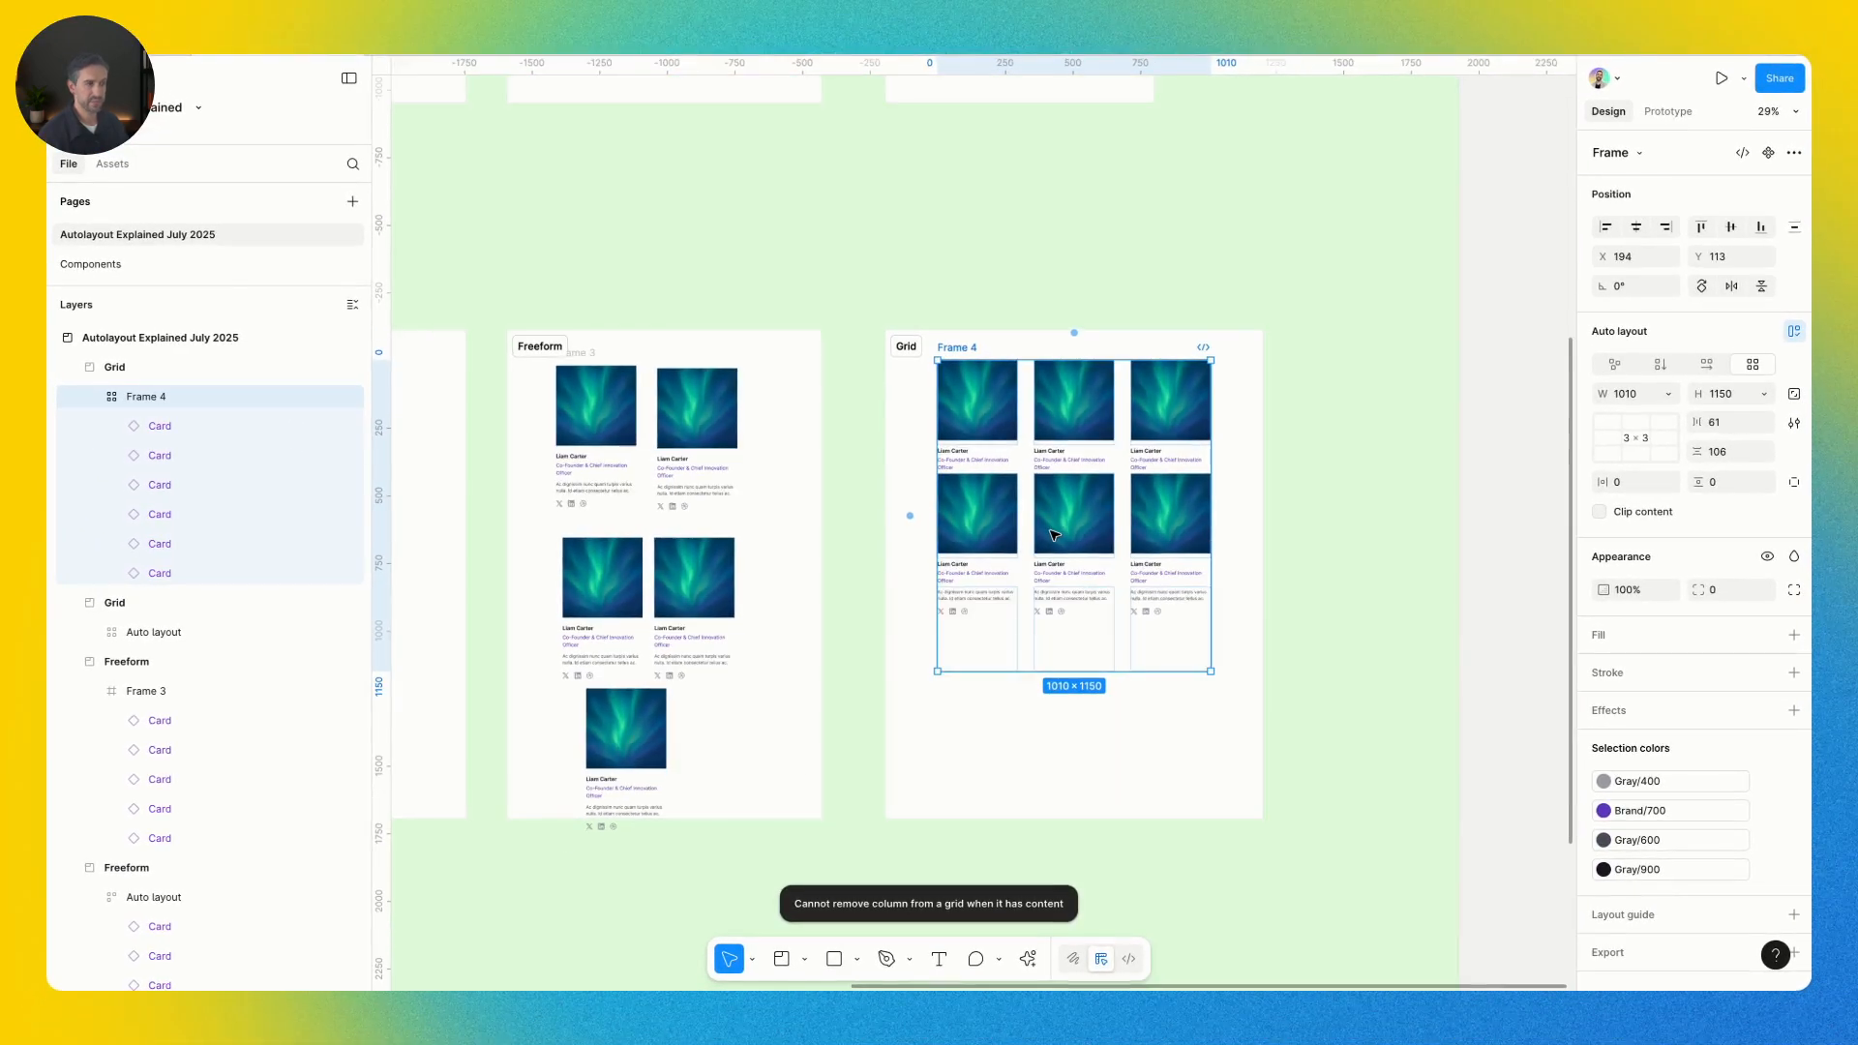
pyautogui.moveTo(1074, 671); pyautogui.dragTo(1073, 759)
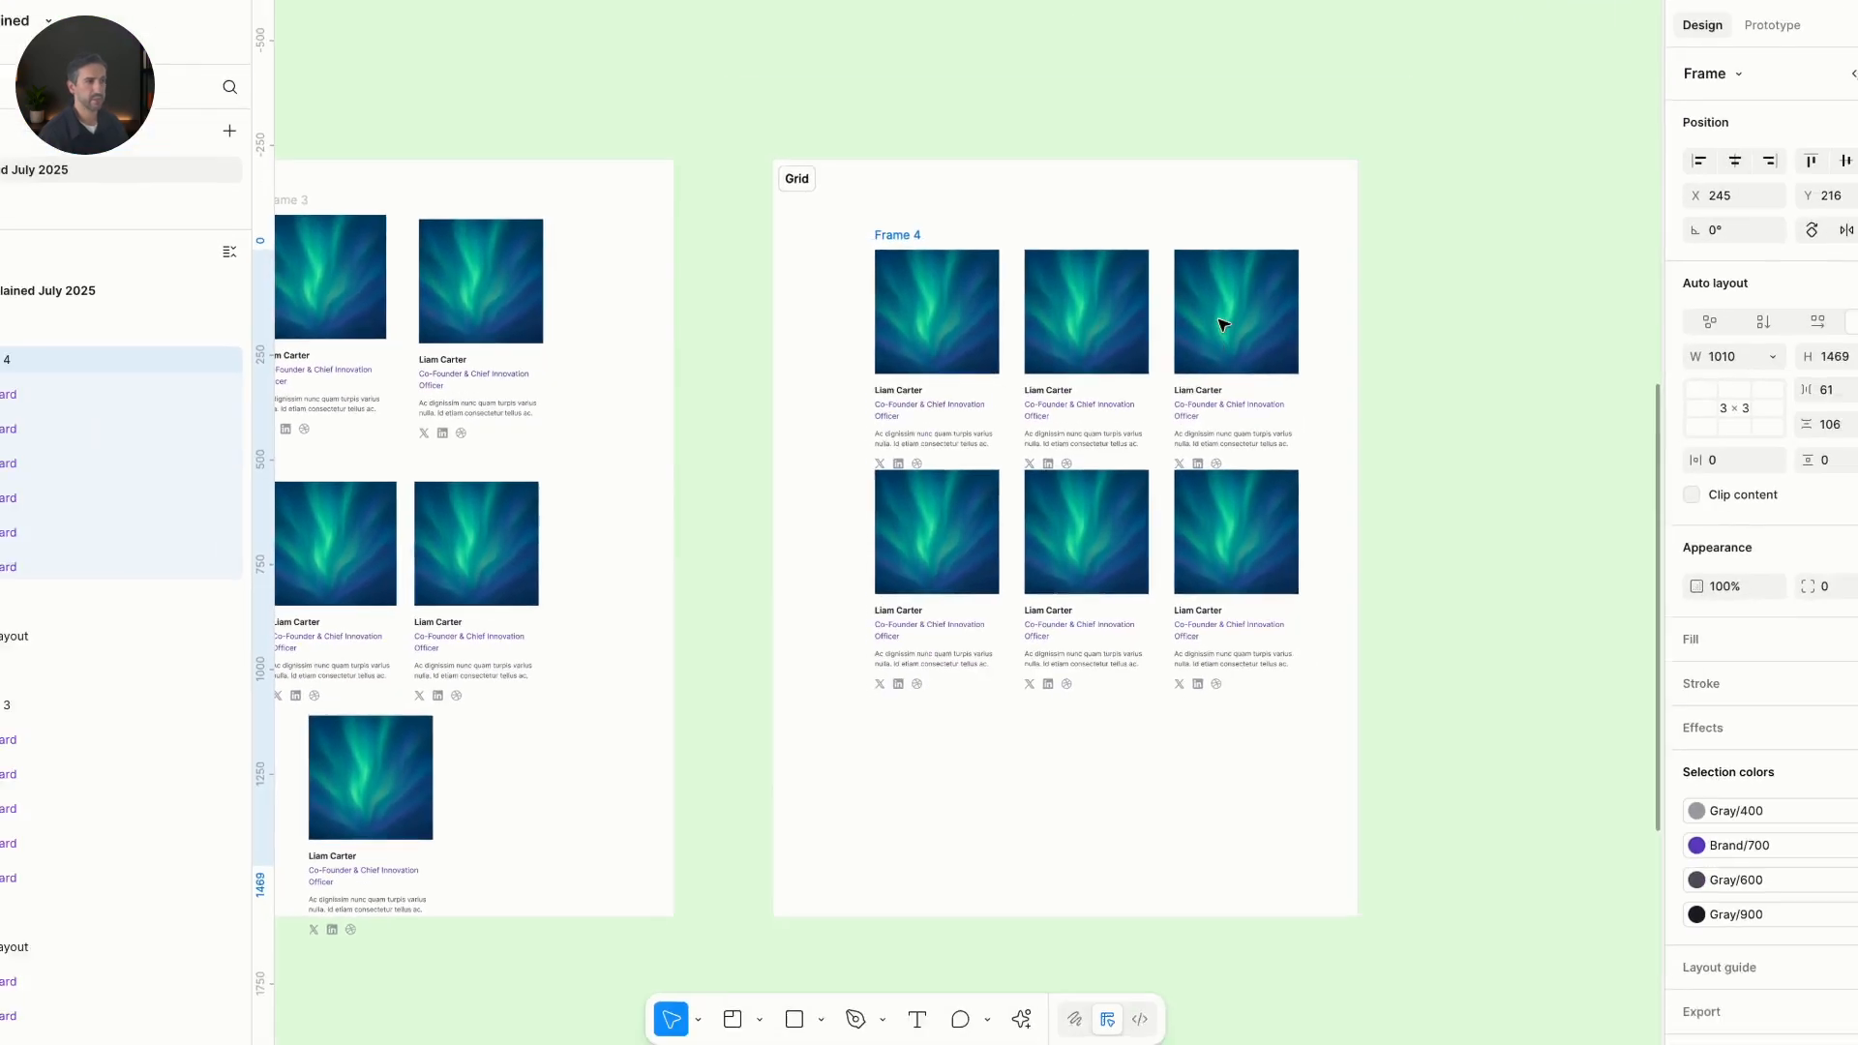
# Delete both cards in the grid's third column and set the grid to two columns by three rows
pyautogui.click(1240, 187)
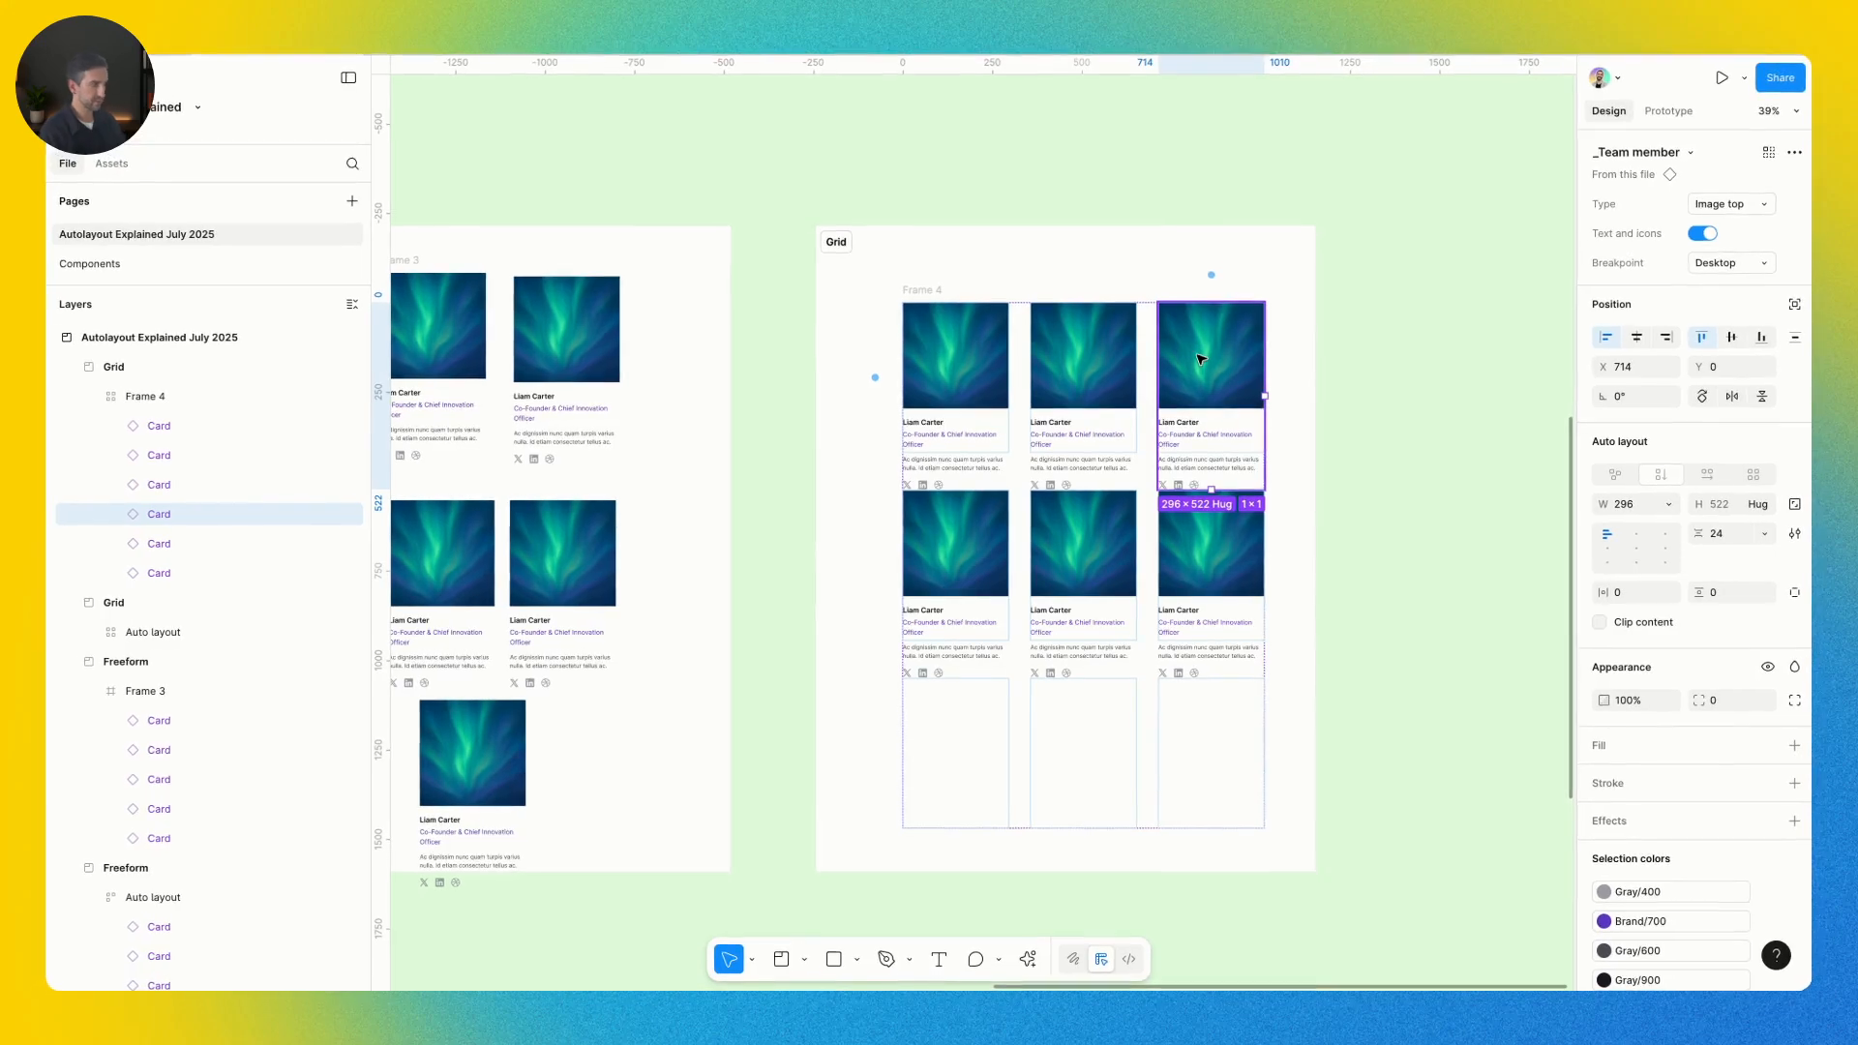
pyautogui.press('Delete')
pyautogui.click(1210, 542)
pyautogui.press('Delete')
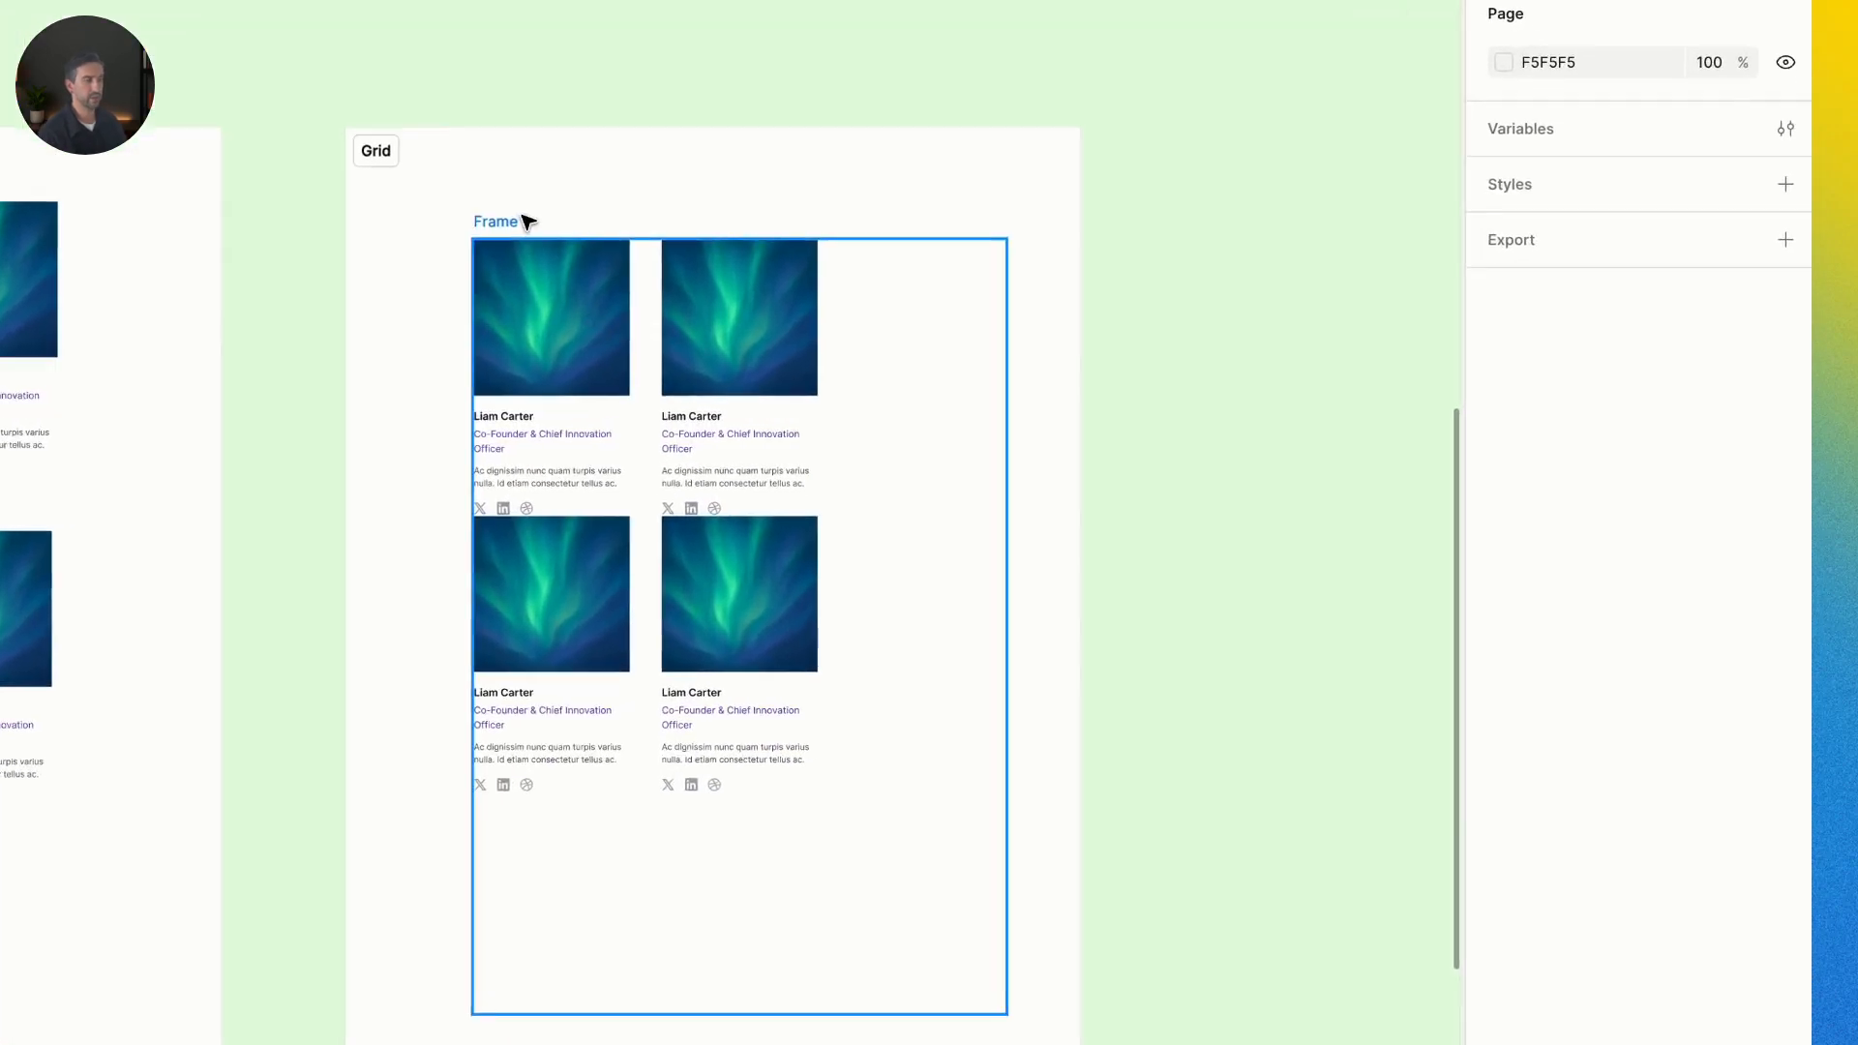
pyautogui.click(936, 292)
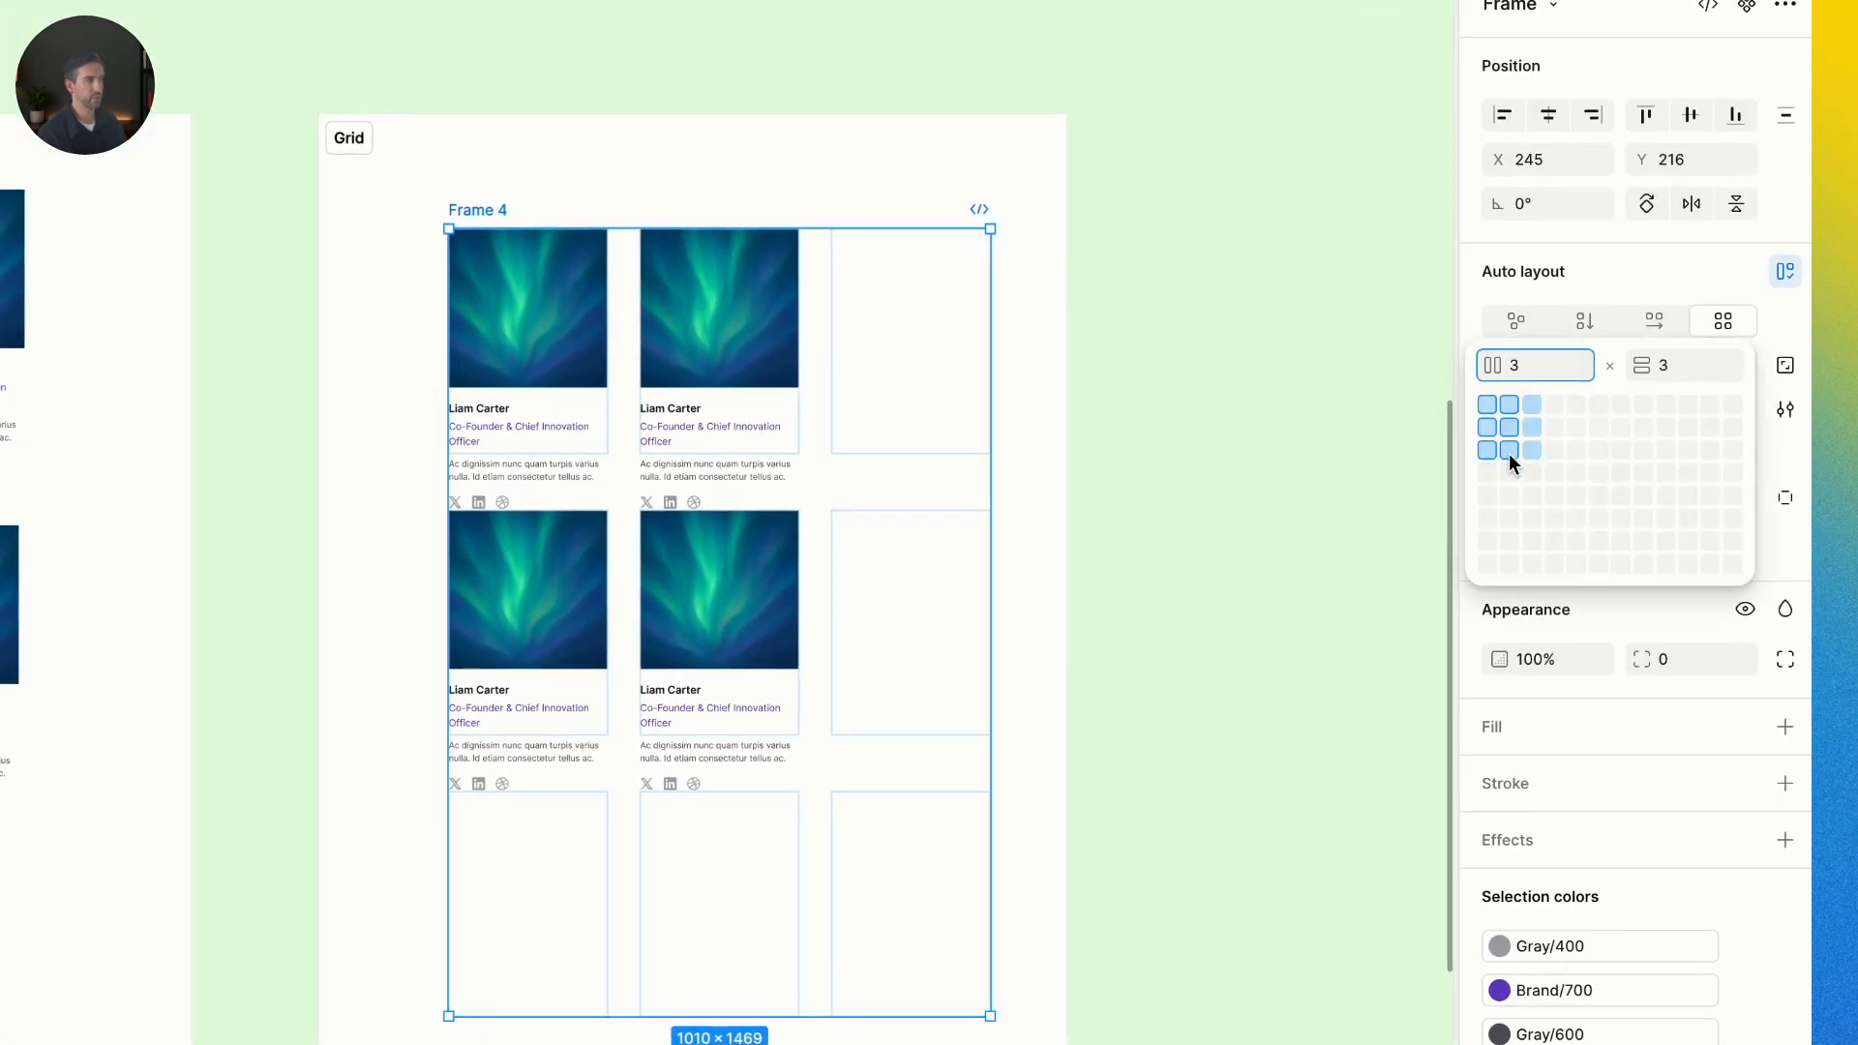
pyautogui.click(1509, 450)
pyautogui.scroll(-2, 827, 447)
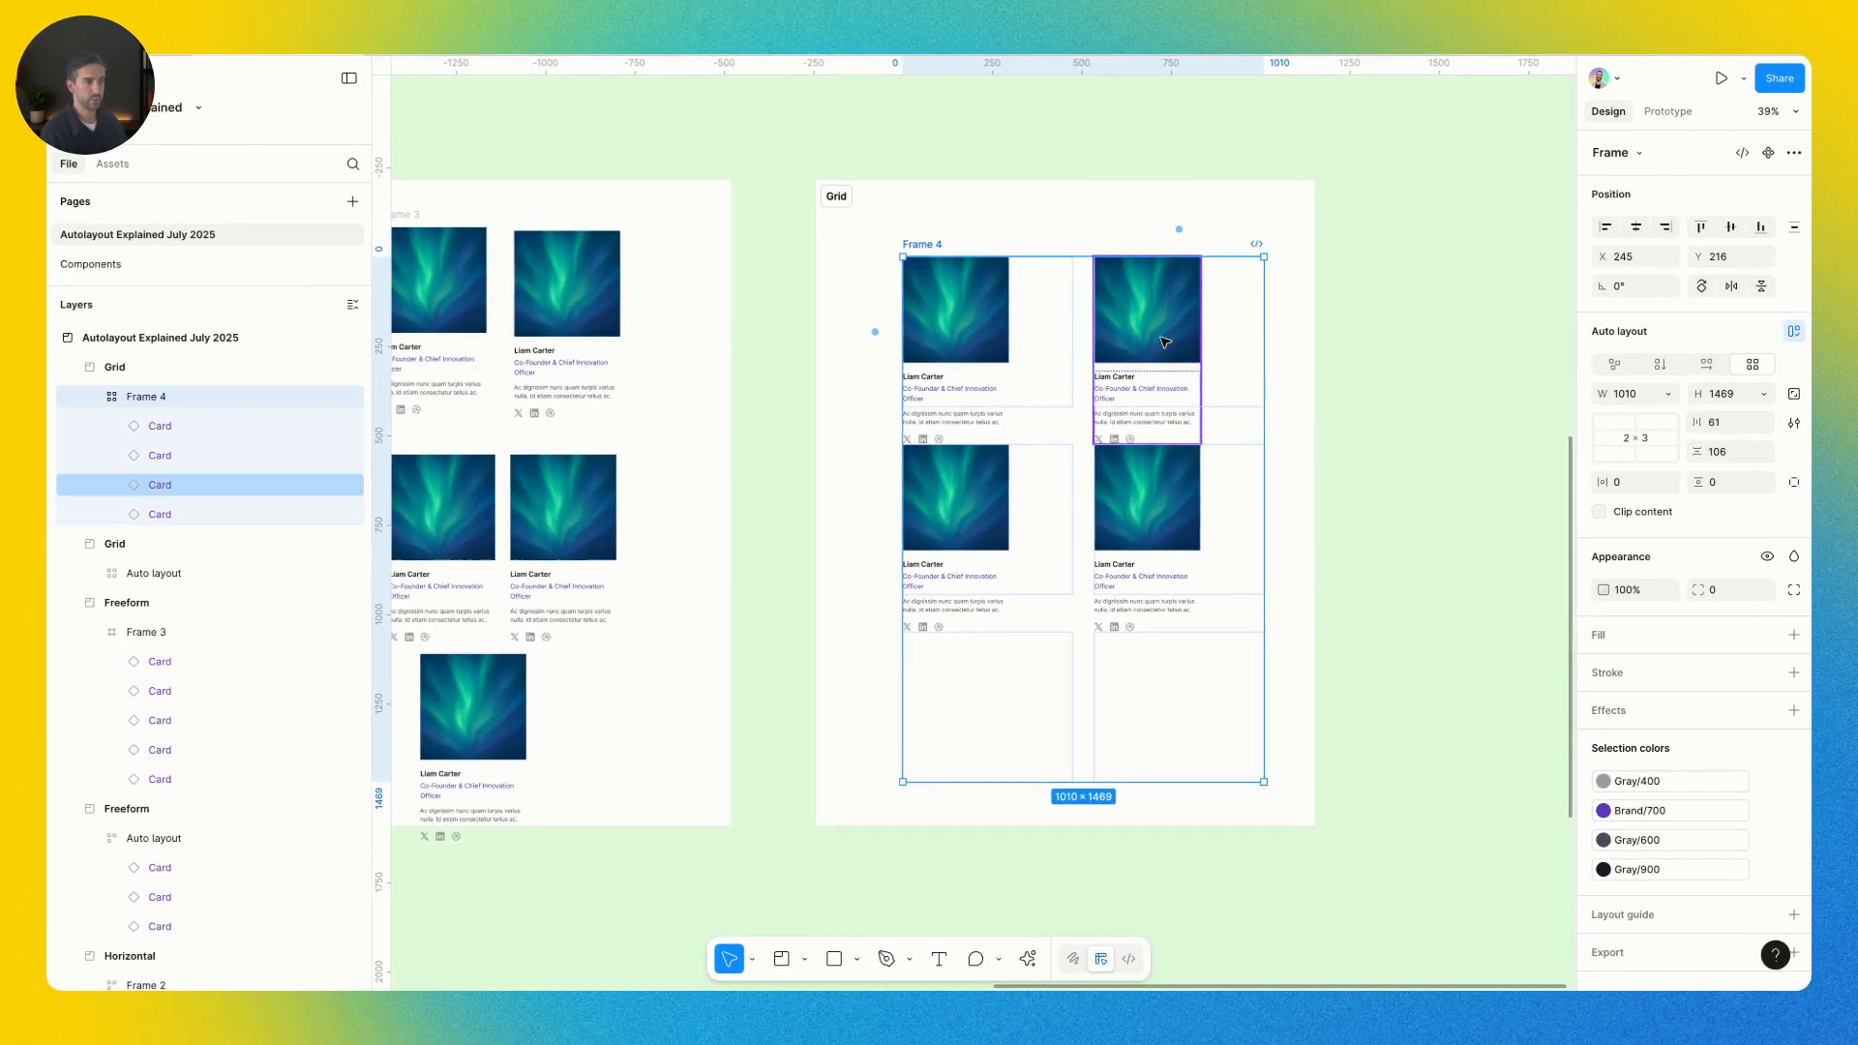
# Fill the grid's empty third row with two card copies and extend the Grid section's height to 1969
pyautogui.click(1152, 545)
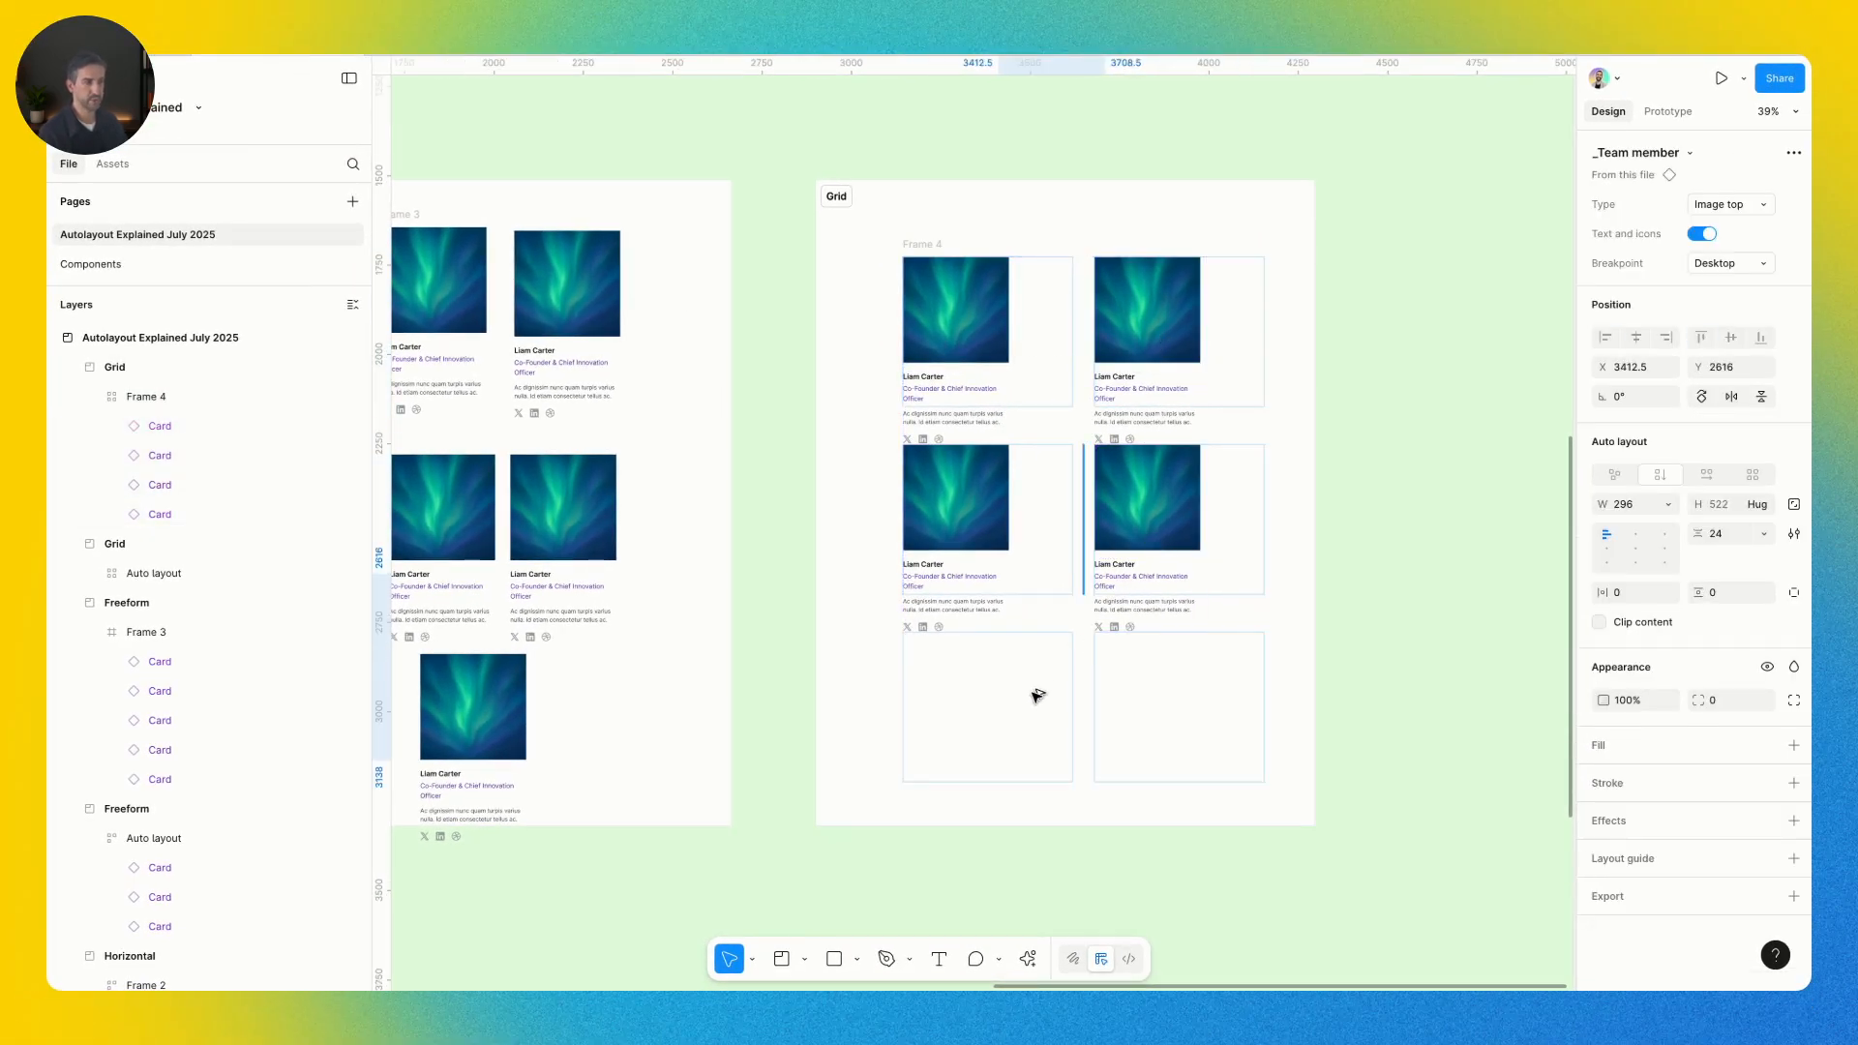
pyautogui.moveTo(1028, 699); pyautogui.dragTo(1206, 708)
pyautogui.scroll(-2, 1307, 686)
pyautogui.click(1328, 680)
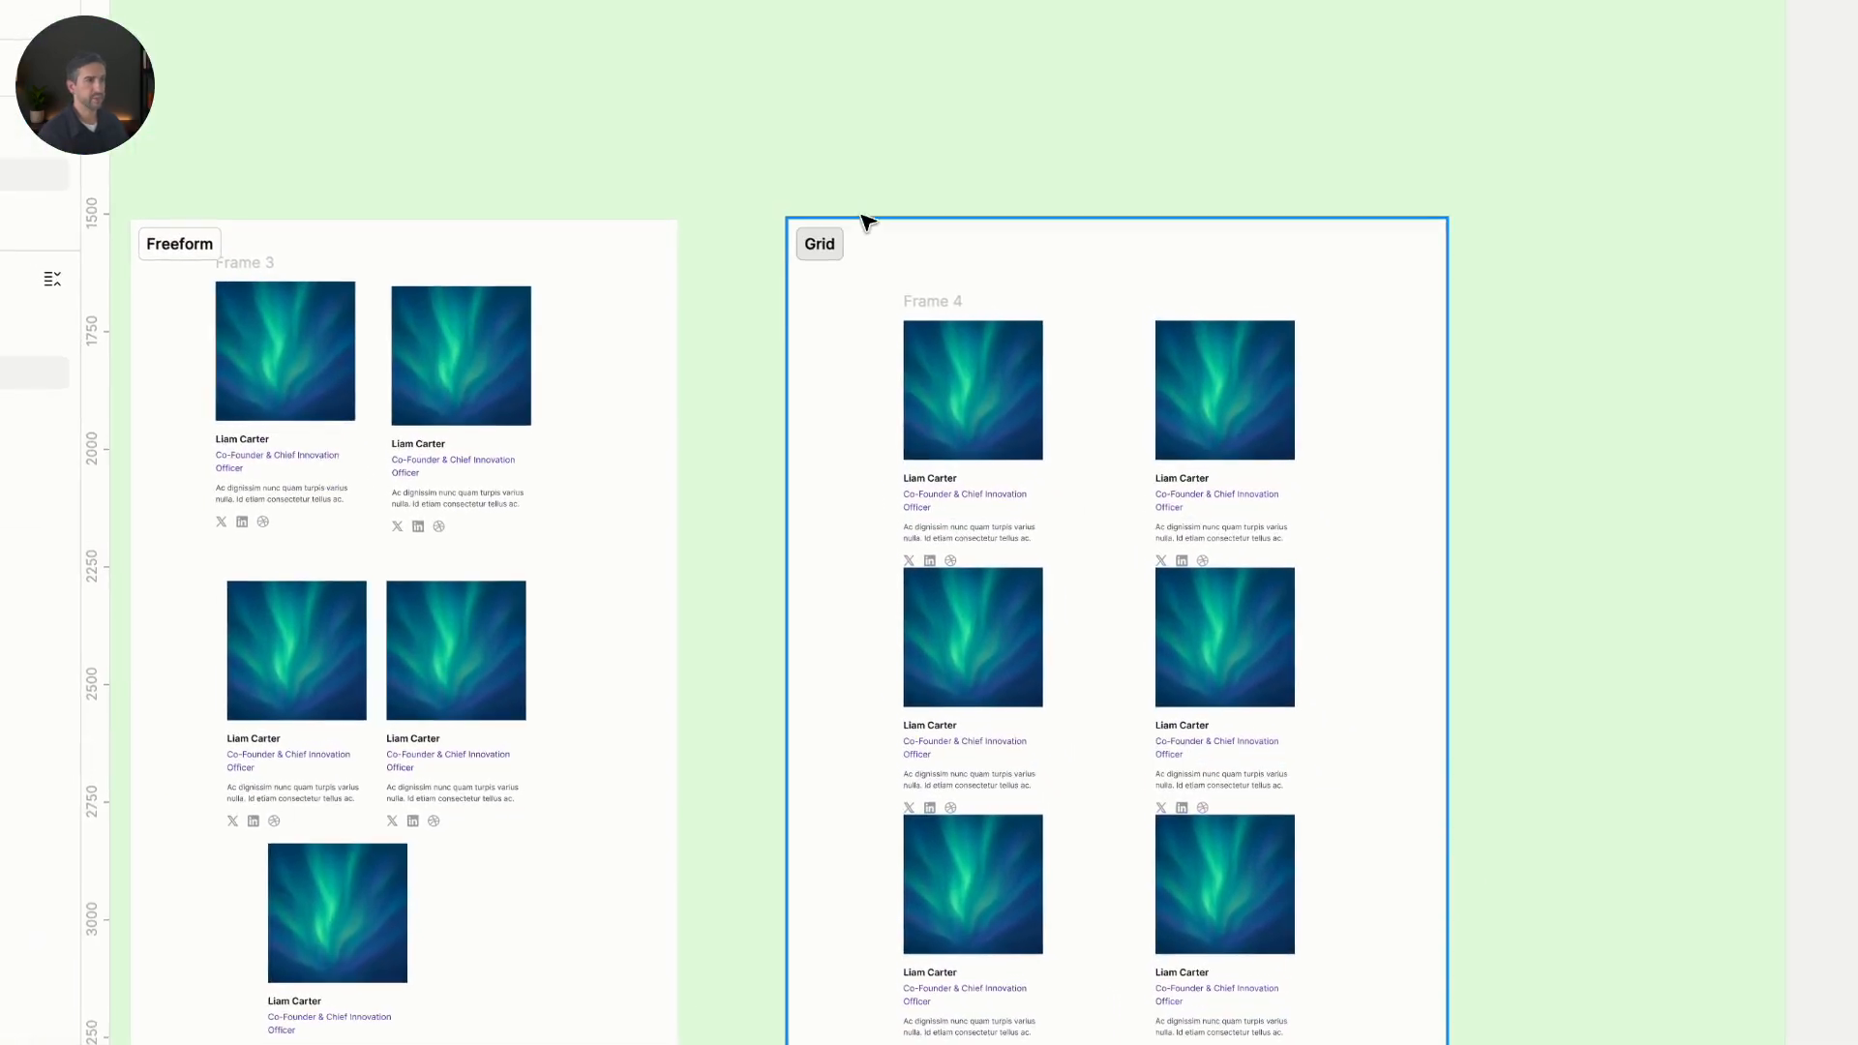
pyautogui.click(862, 217)
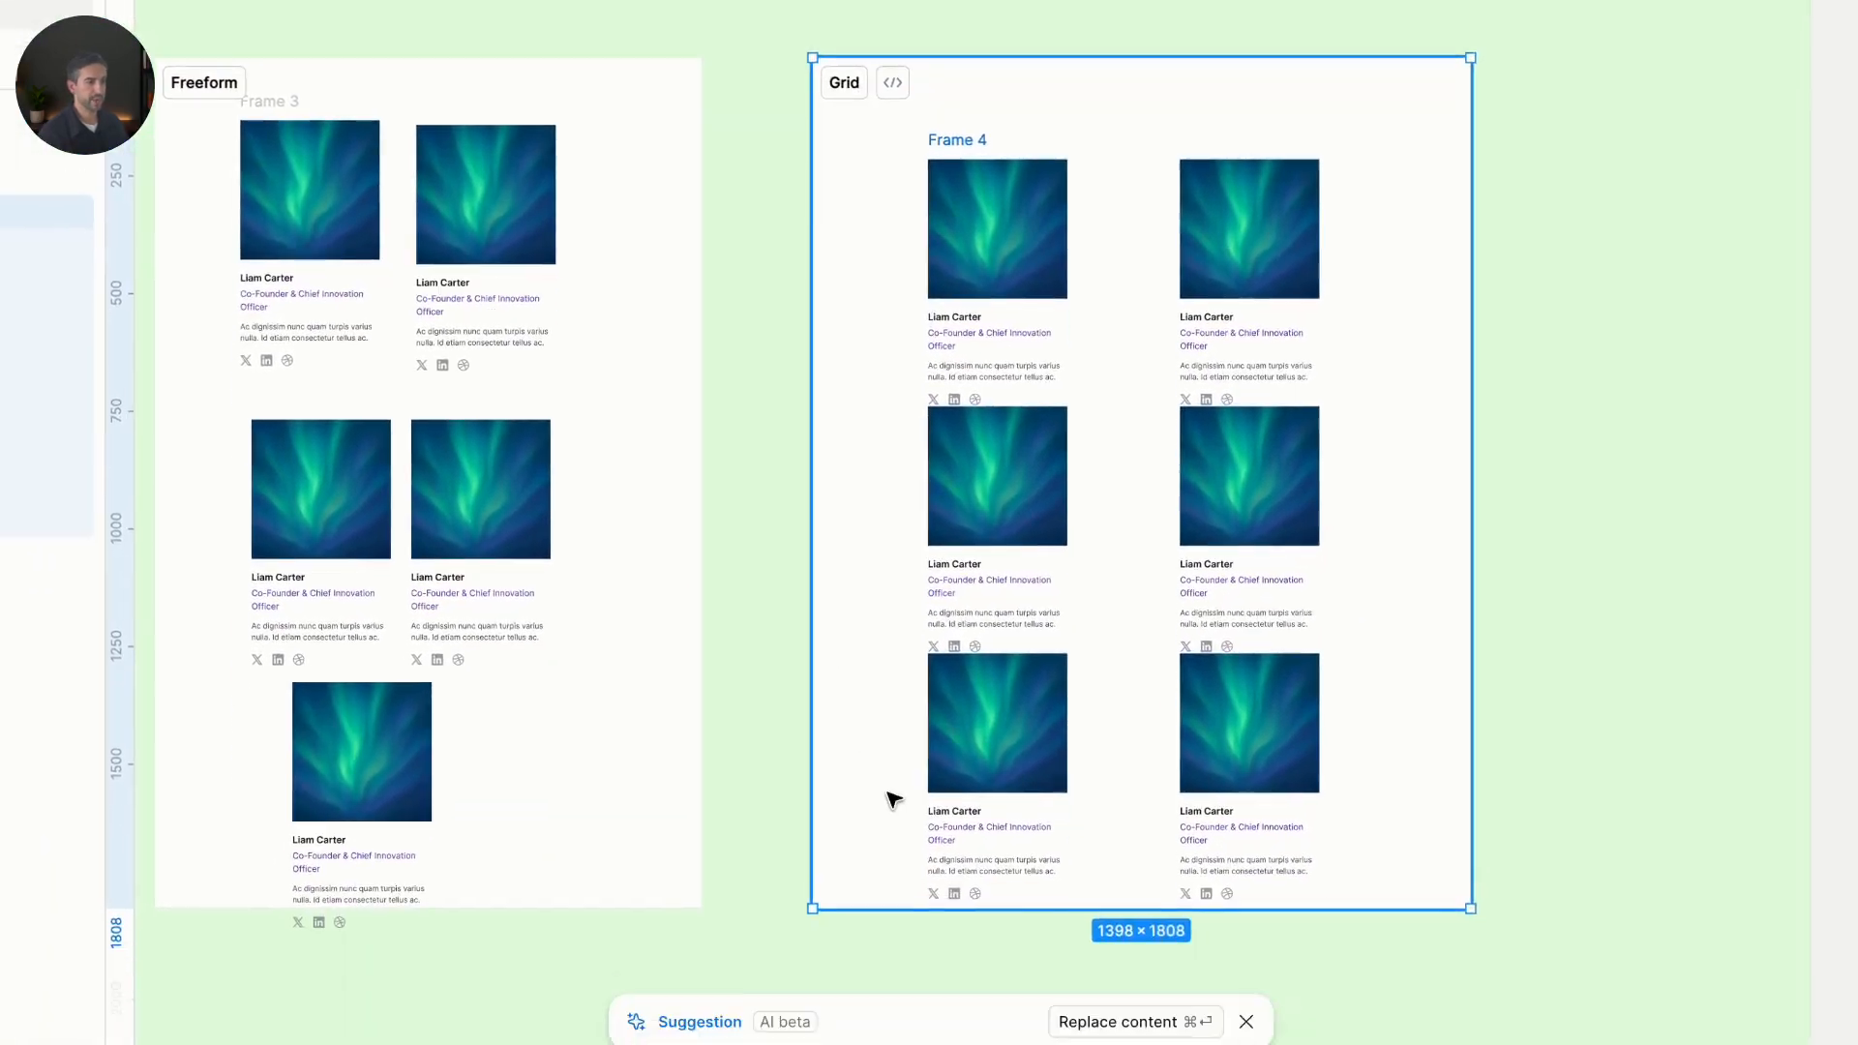
pyautogui.moveTo(904, 770); pyautogui.dragTo(890, 828)
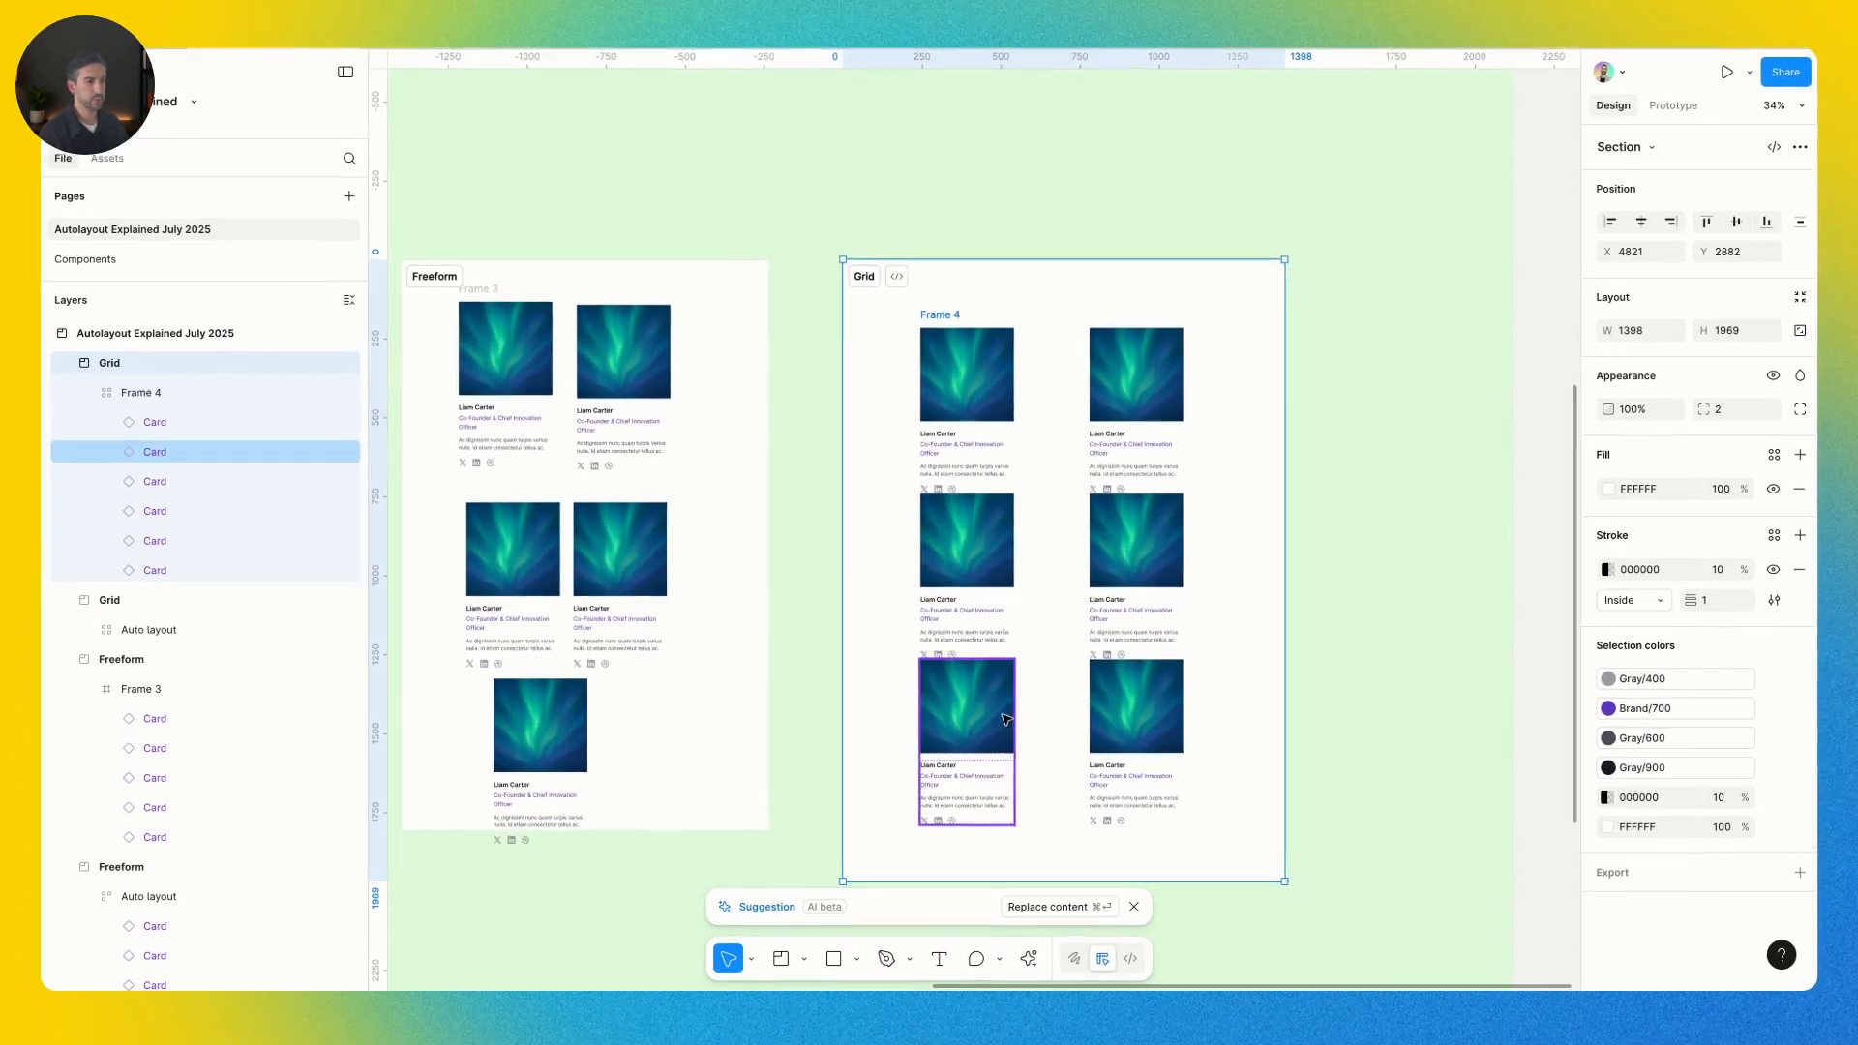
# Set the width of all six grid cards to Fill container and move the grid frame nearer its section's upper-left corner
pyautogui.scroll(1, 1014, 591)
pyautogui.click(979, 387)
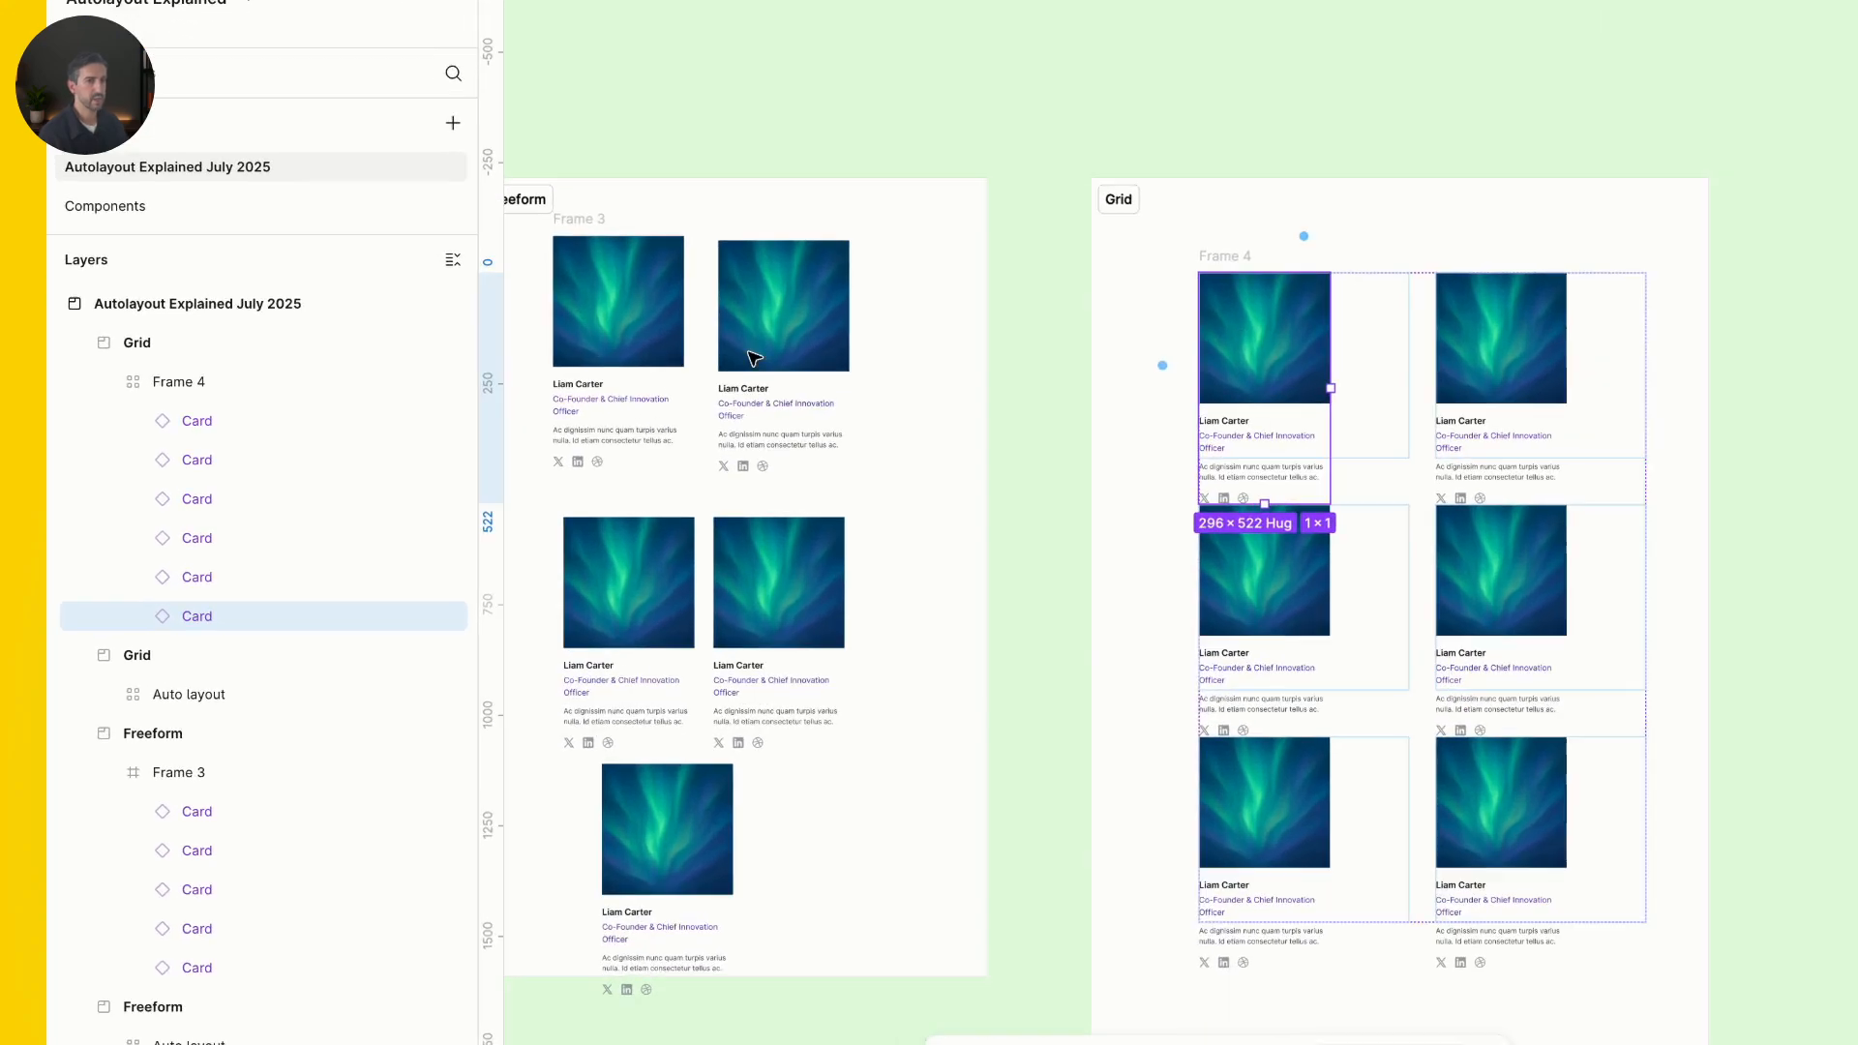
pyautogui.click(138, 426)
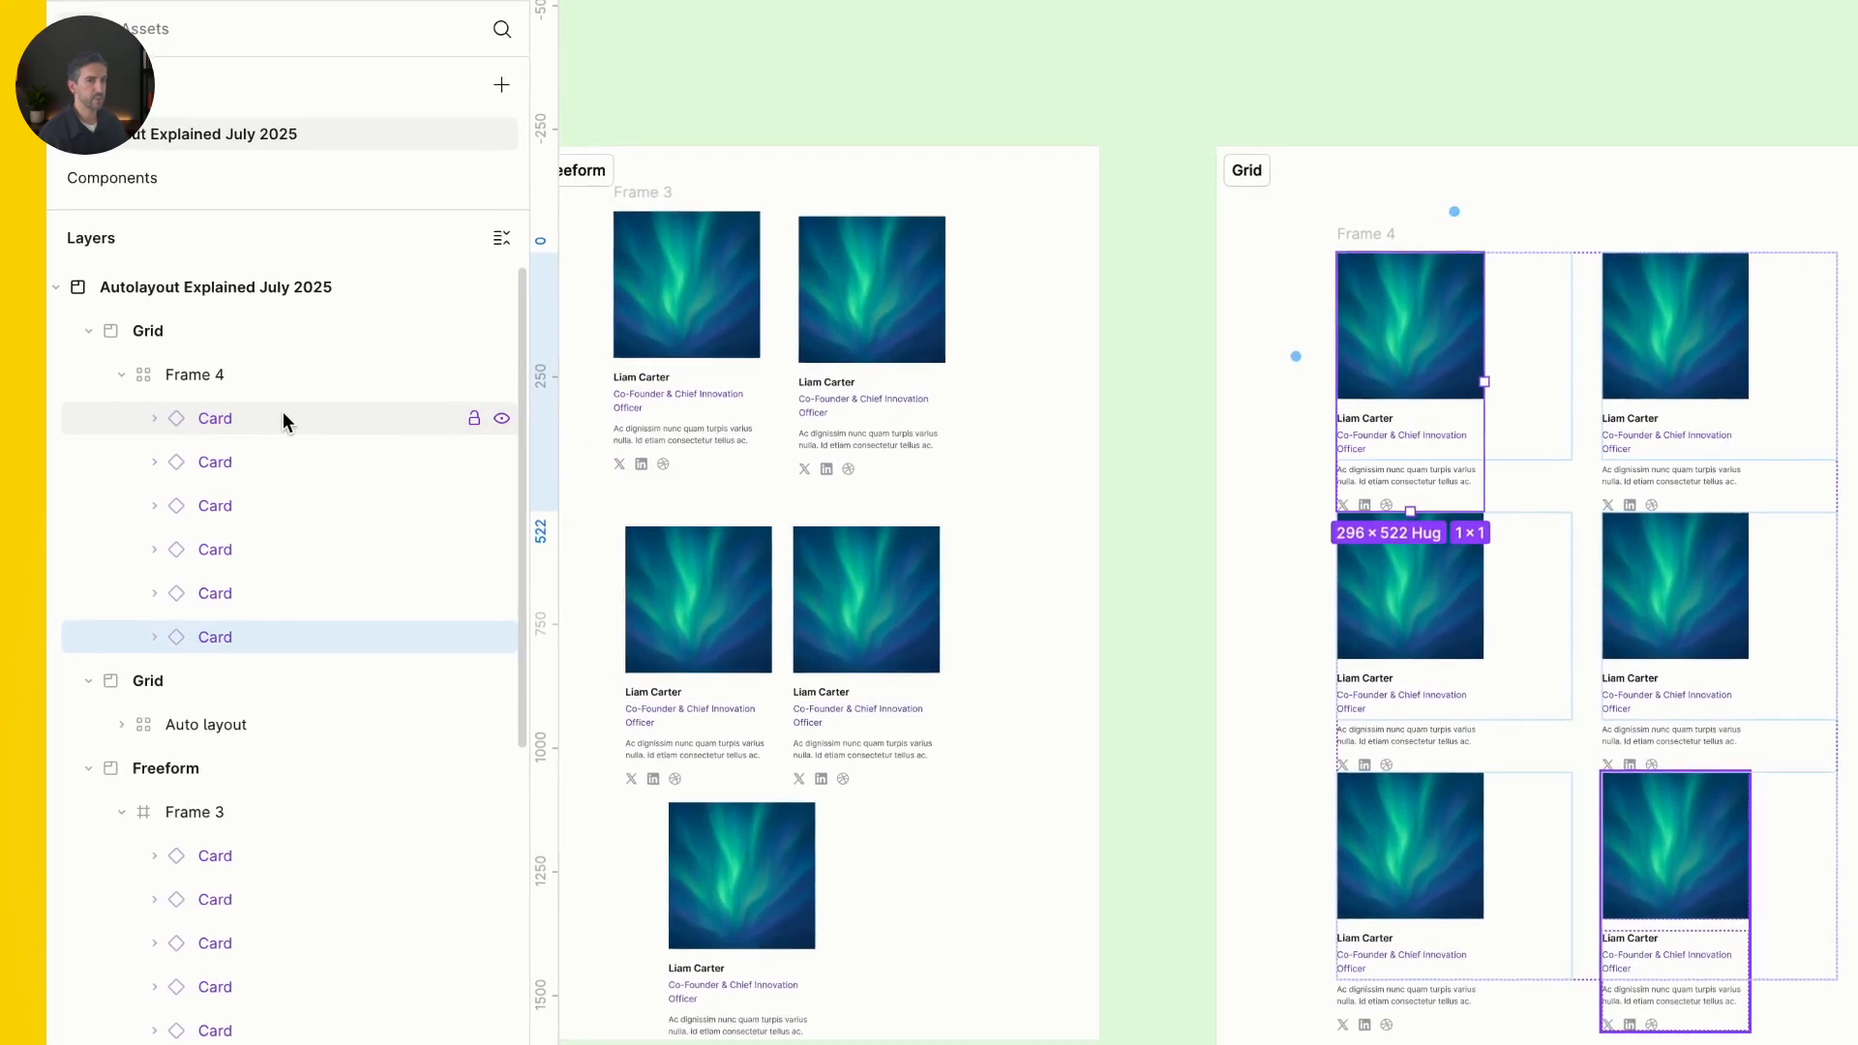
pyautogui.keyDown('shift'); pyautogui.click(193, 639); pyautogui.keyUp('shift')
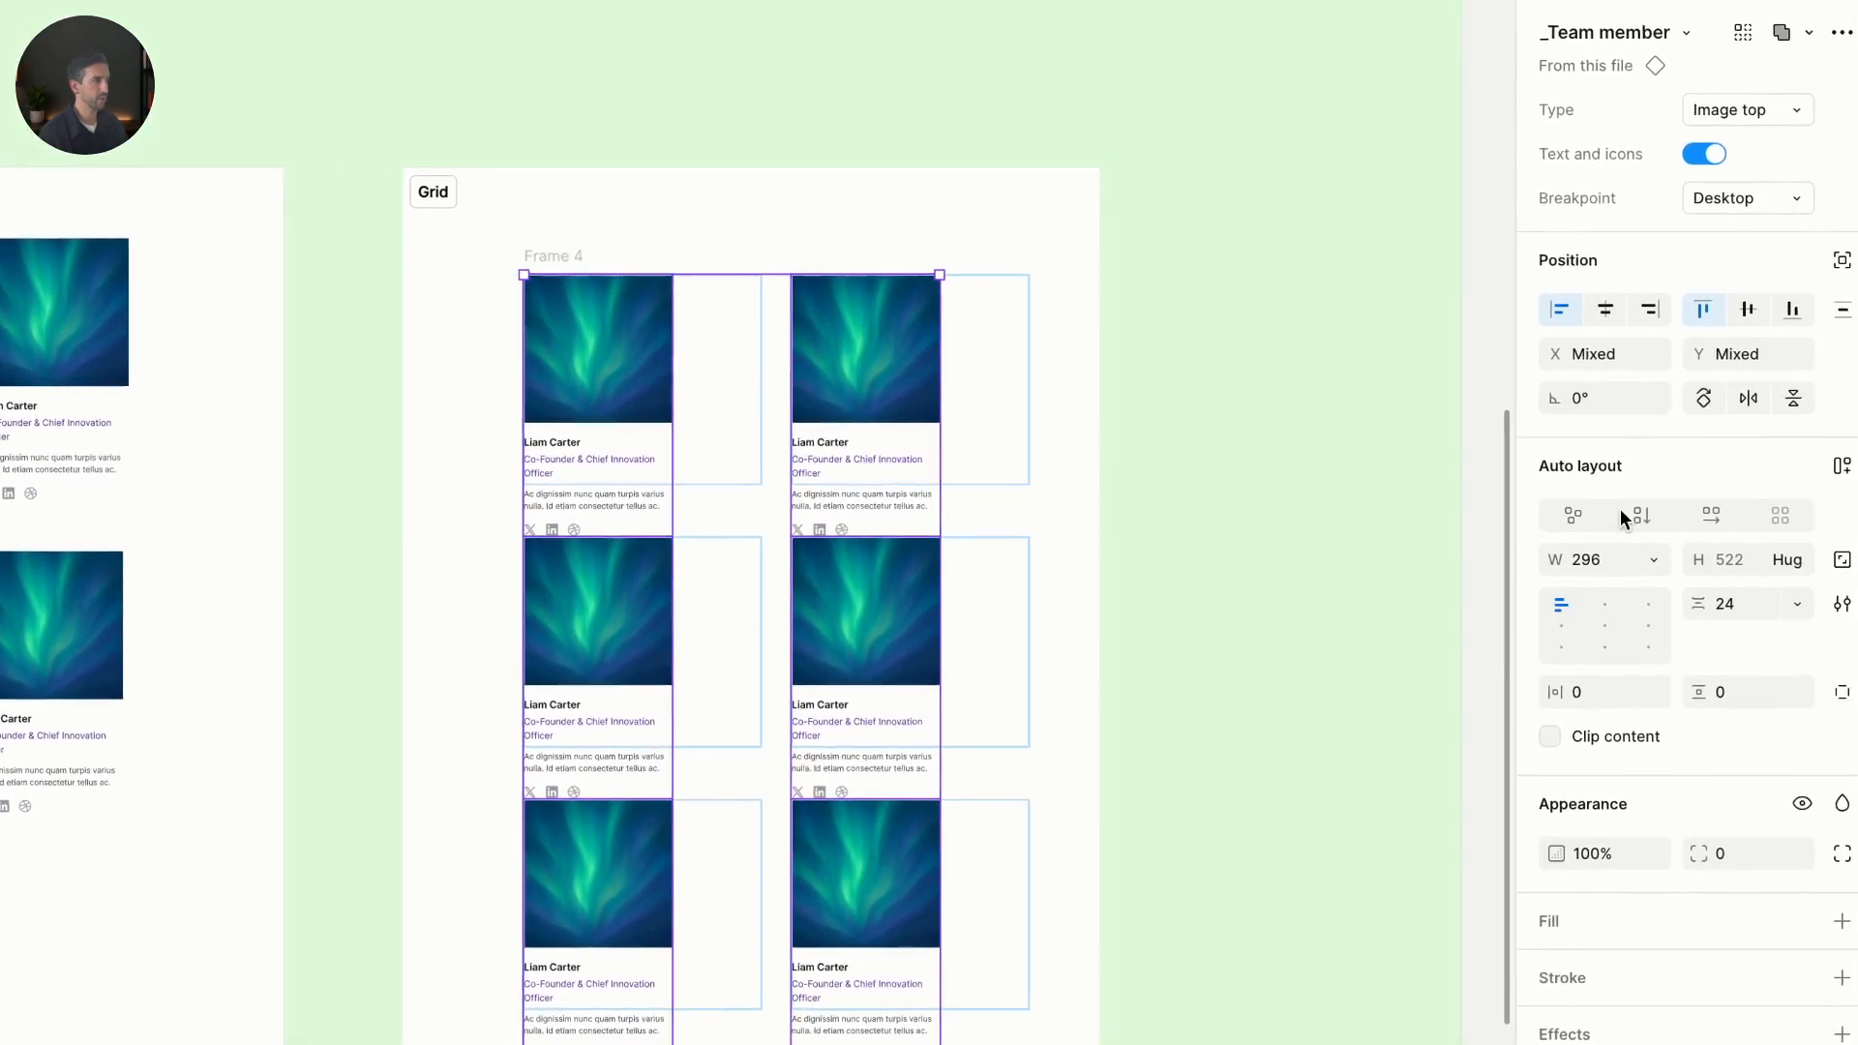
pyautogui.click(1653, 560)
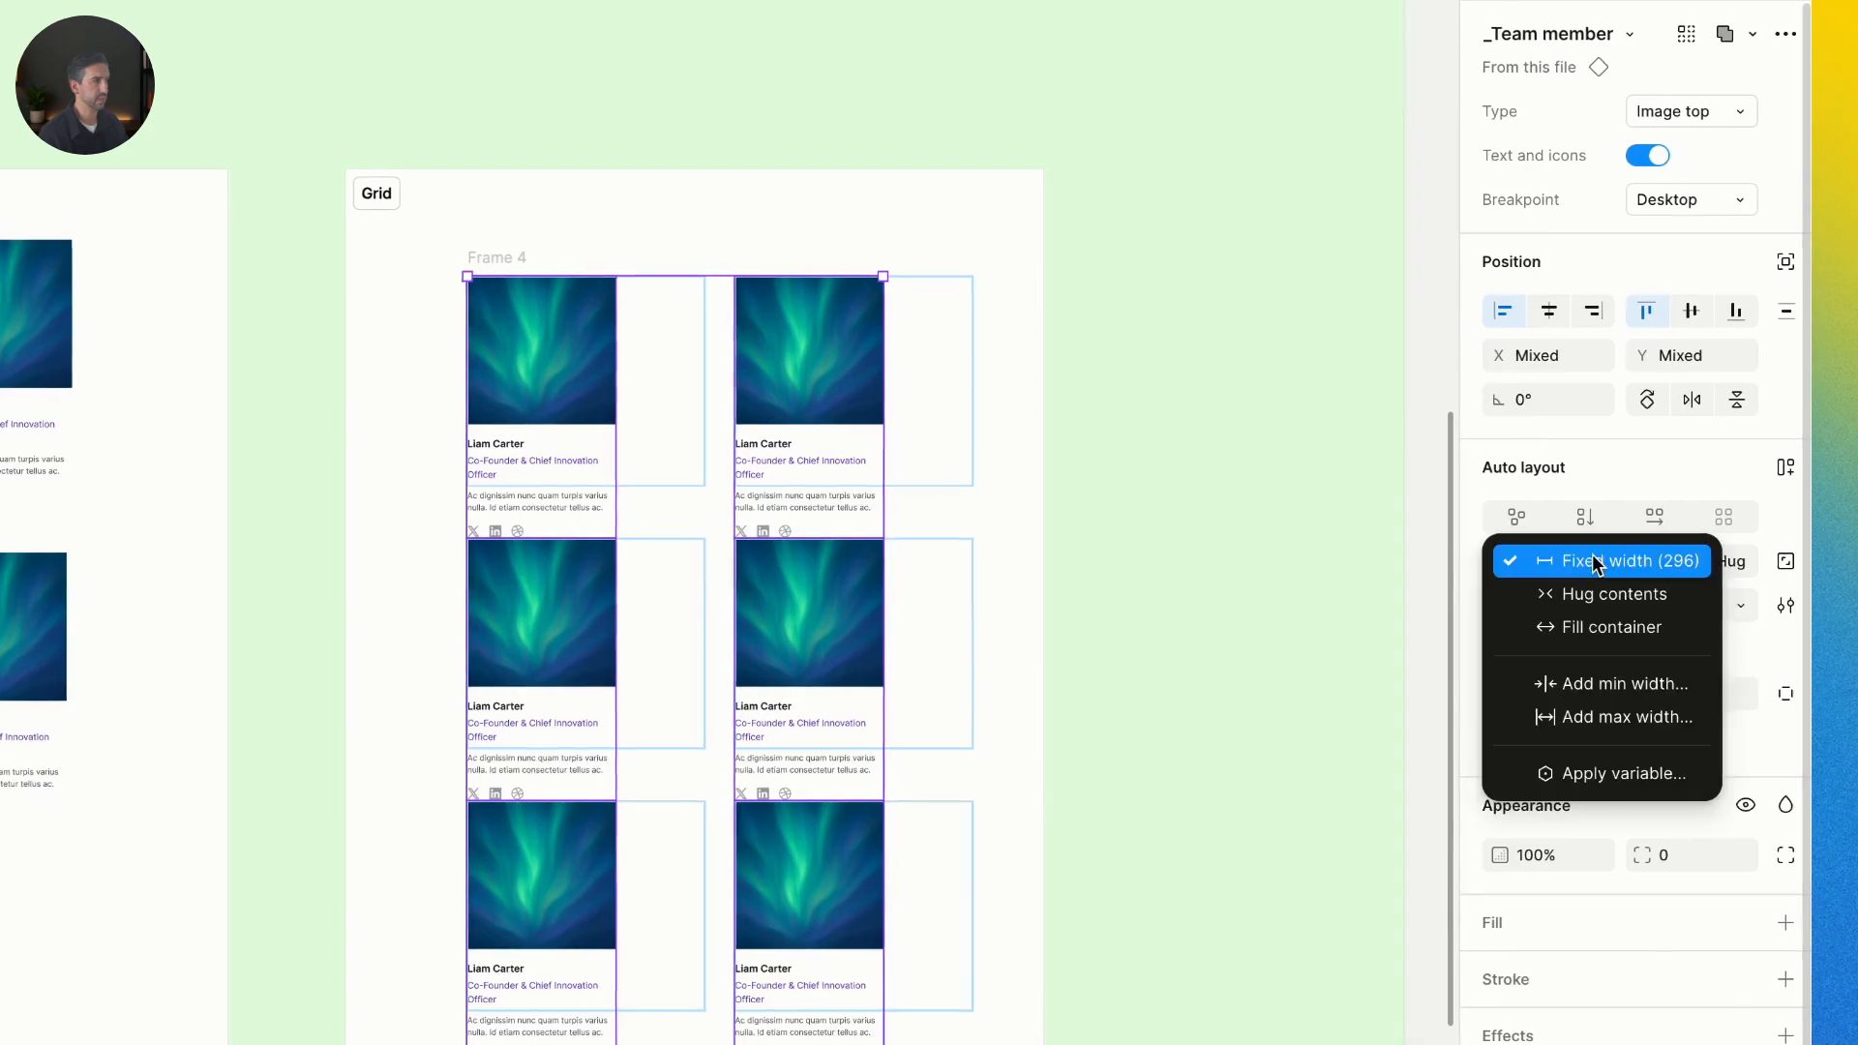
pyautogui.click(1599, 628)
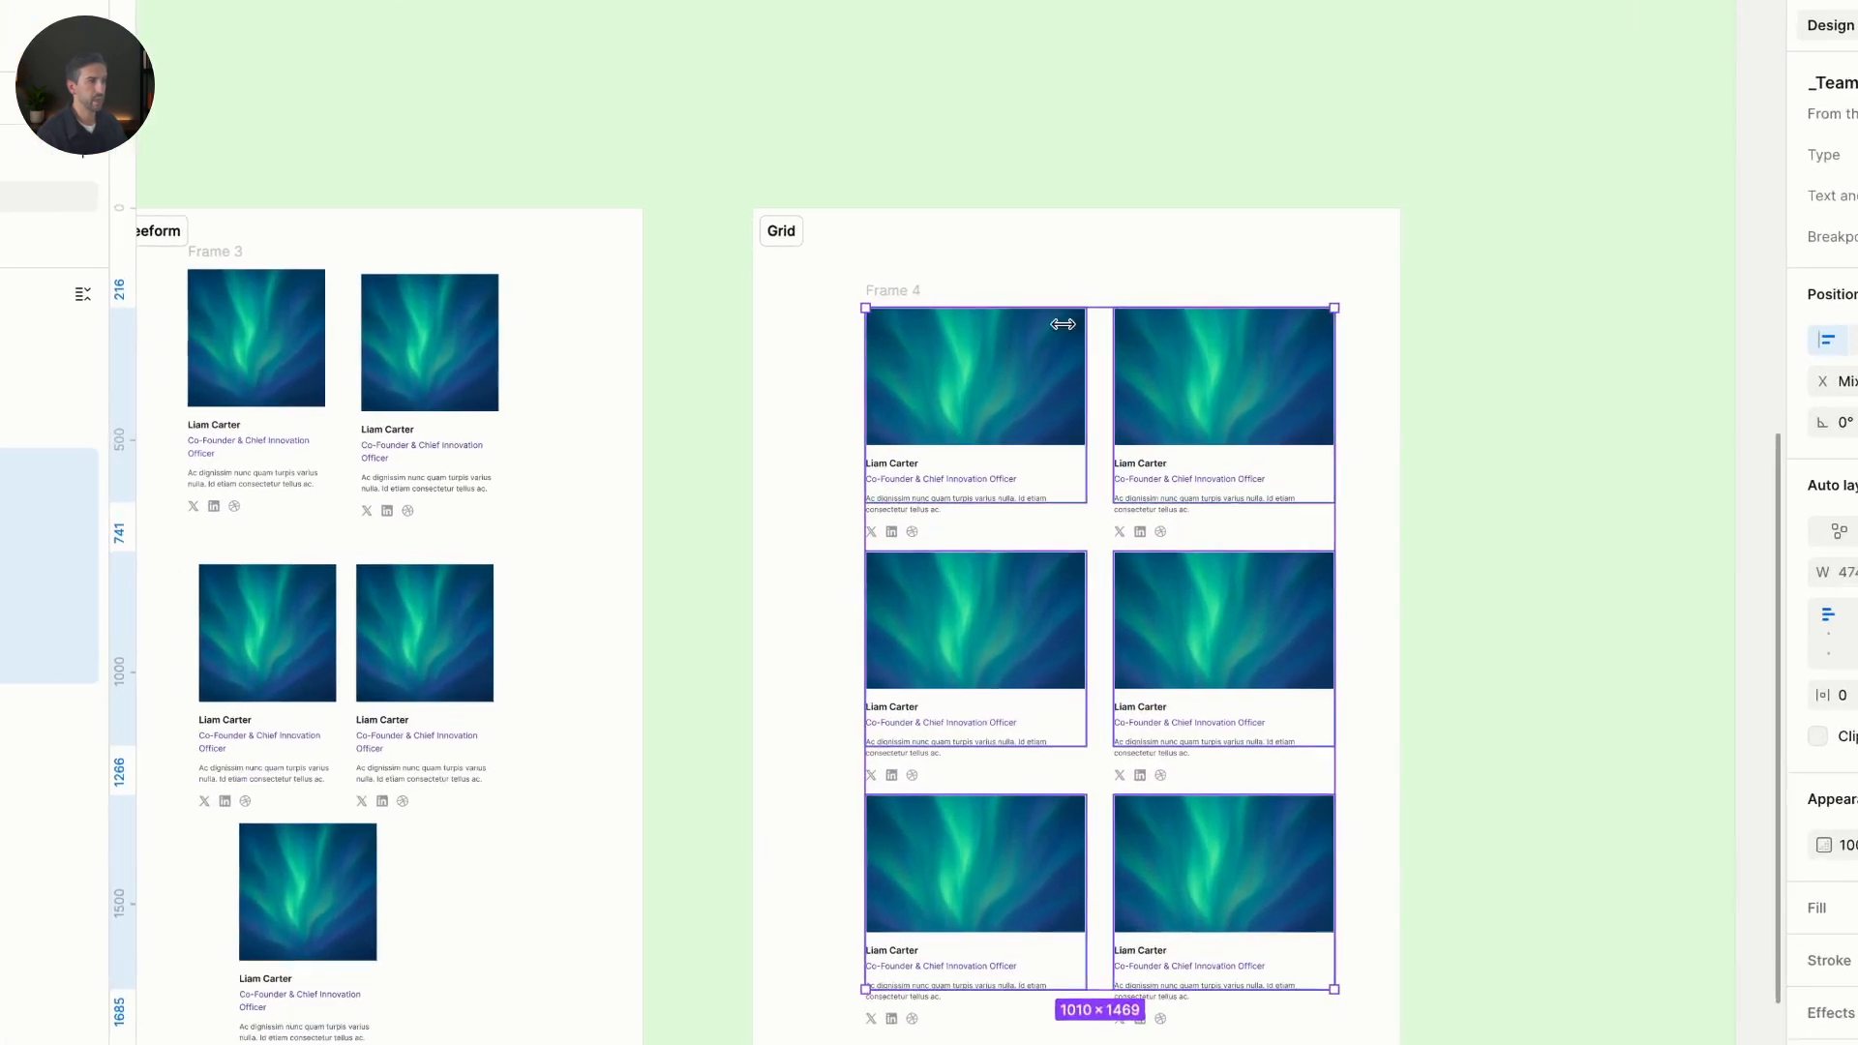
pyautogui.moveTo(926, 304); pyautogui.dragTo(910, 268)
# Lengthen the Grid section to 2593 and stretch the grid frame's height to 1887
pyautogui.click(835, 48)
pyautogui.scroll(-3, 835, 47)
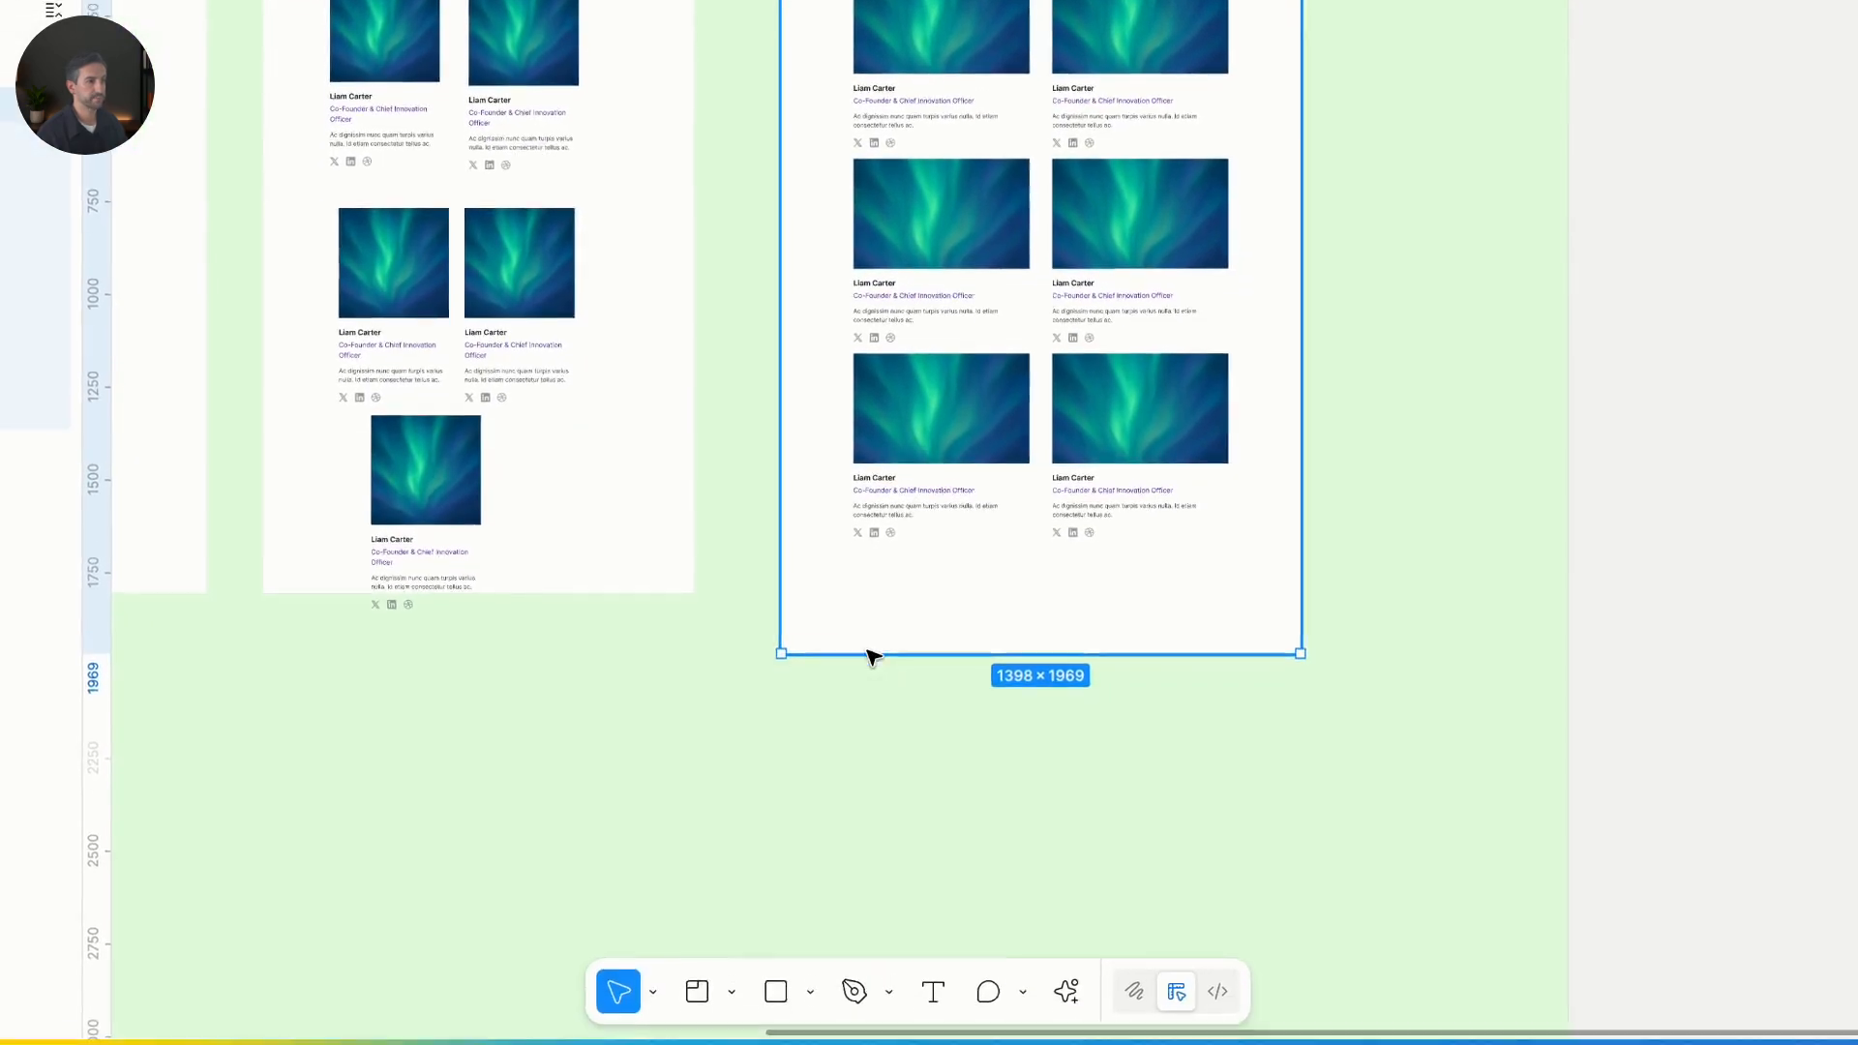
pyautogui.moveTo(898, 756); pyautogui.dragTo(898, 985)
pyautogui.click(983, 592)
pyautogui.moveTo(954, 466); pyautogui.dragTo(955, 615)
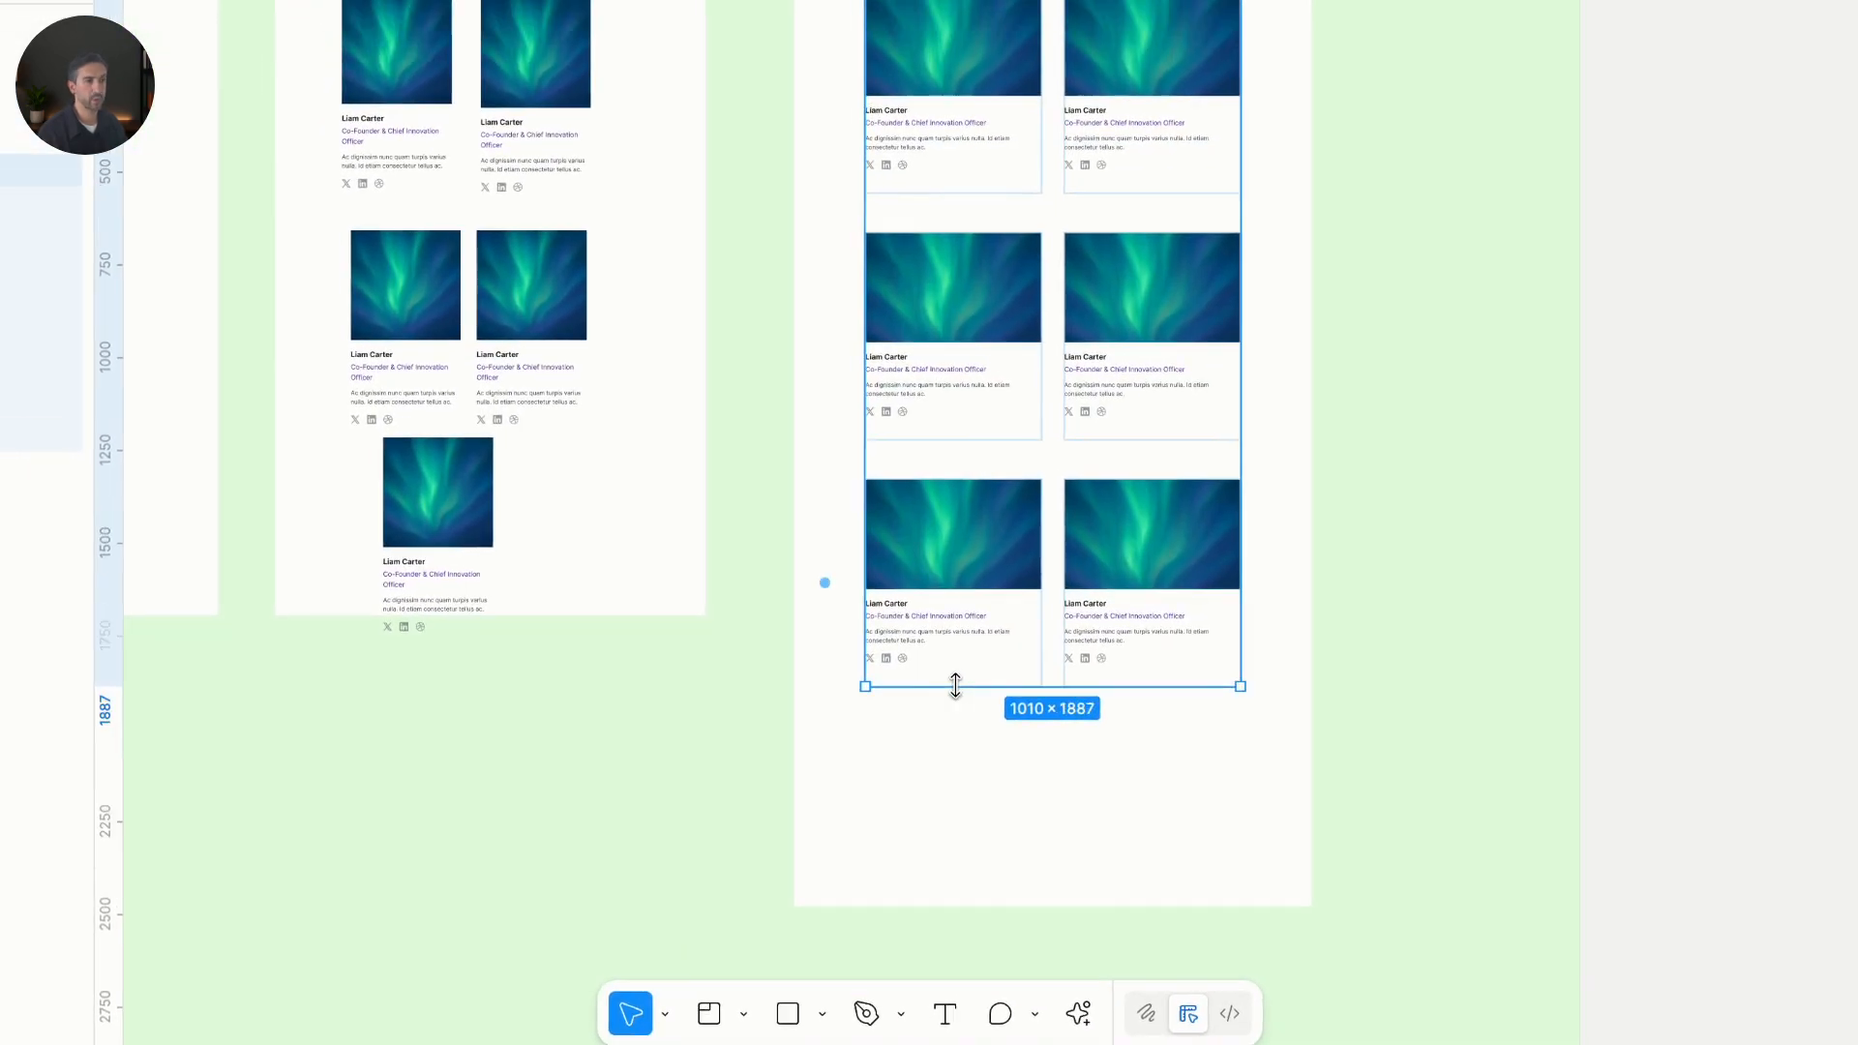
# Shorten the grid's middle row to a fixed height of 511 and set both grid gaps to 50
pyautogui.scroll(5, 950, 497)
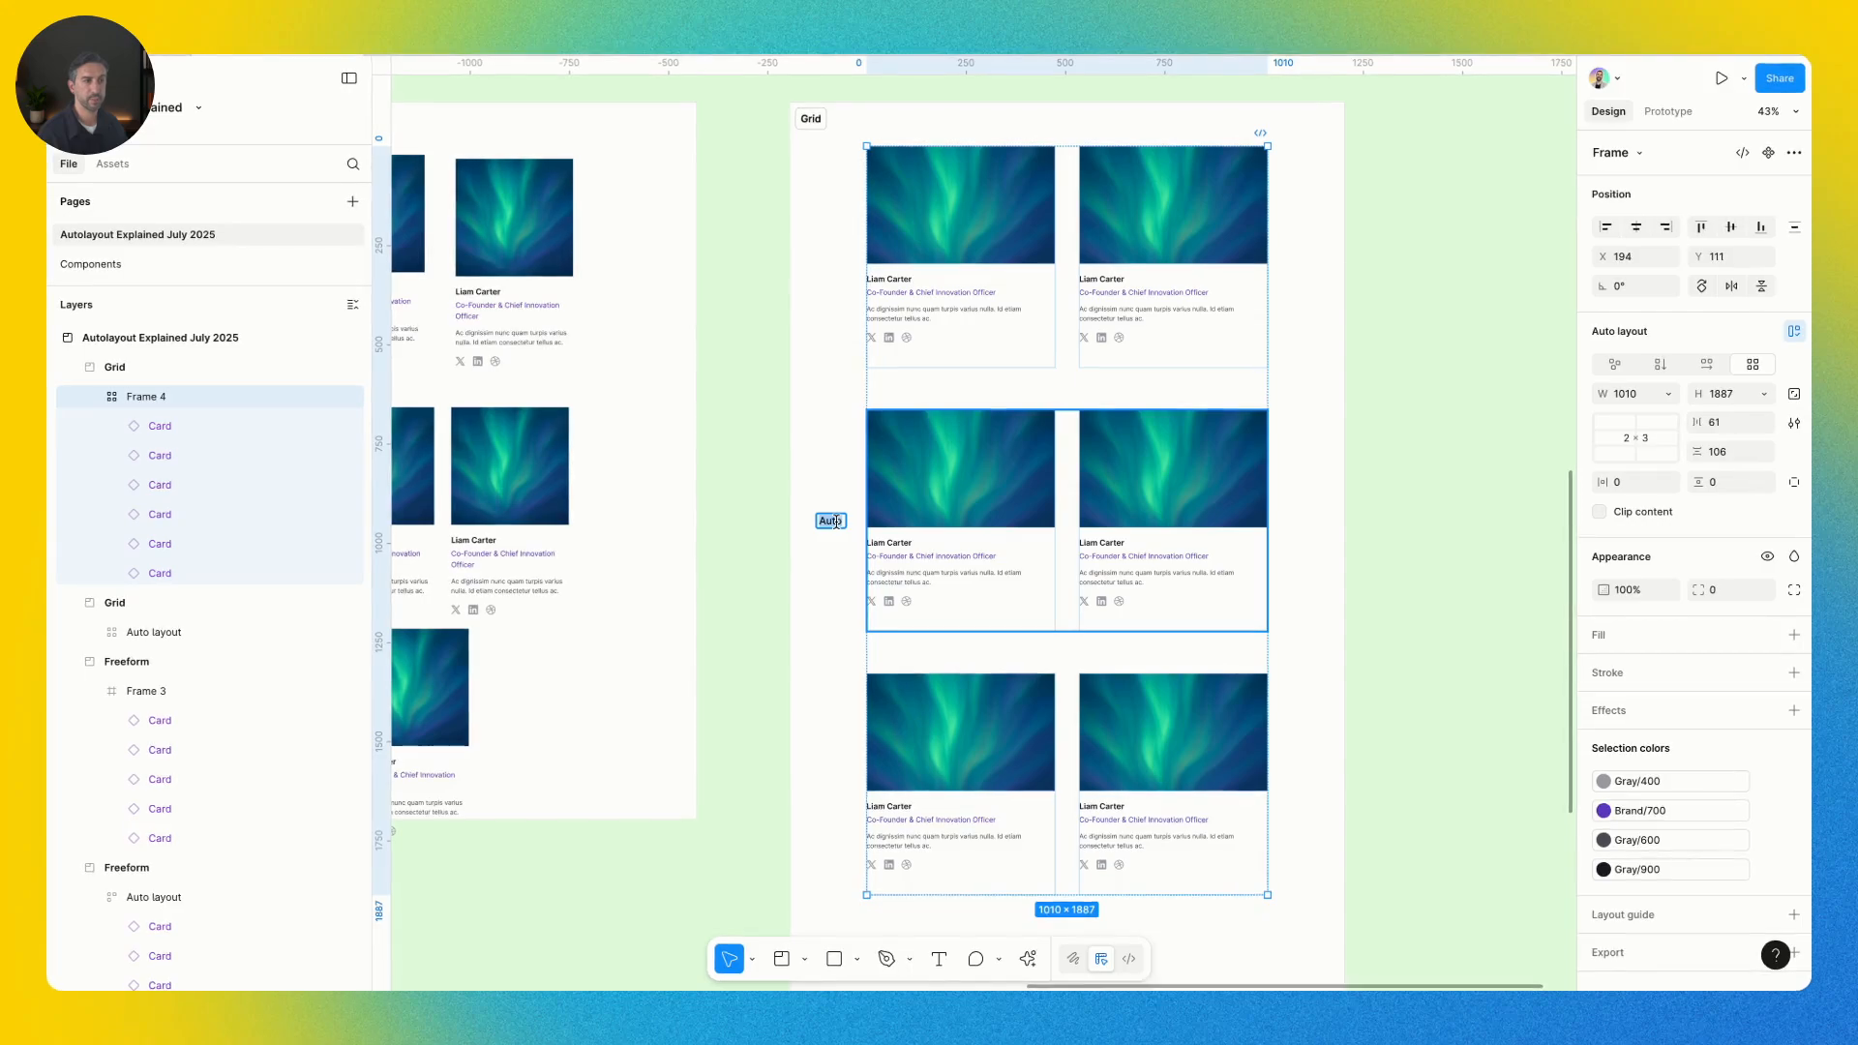
pyautogui.press('Escape')
pyautogui.click(836, 521)
pyautogui.moveTo(970, 631); pyautogui.dragTo(966, 619)
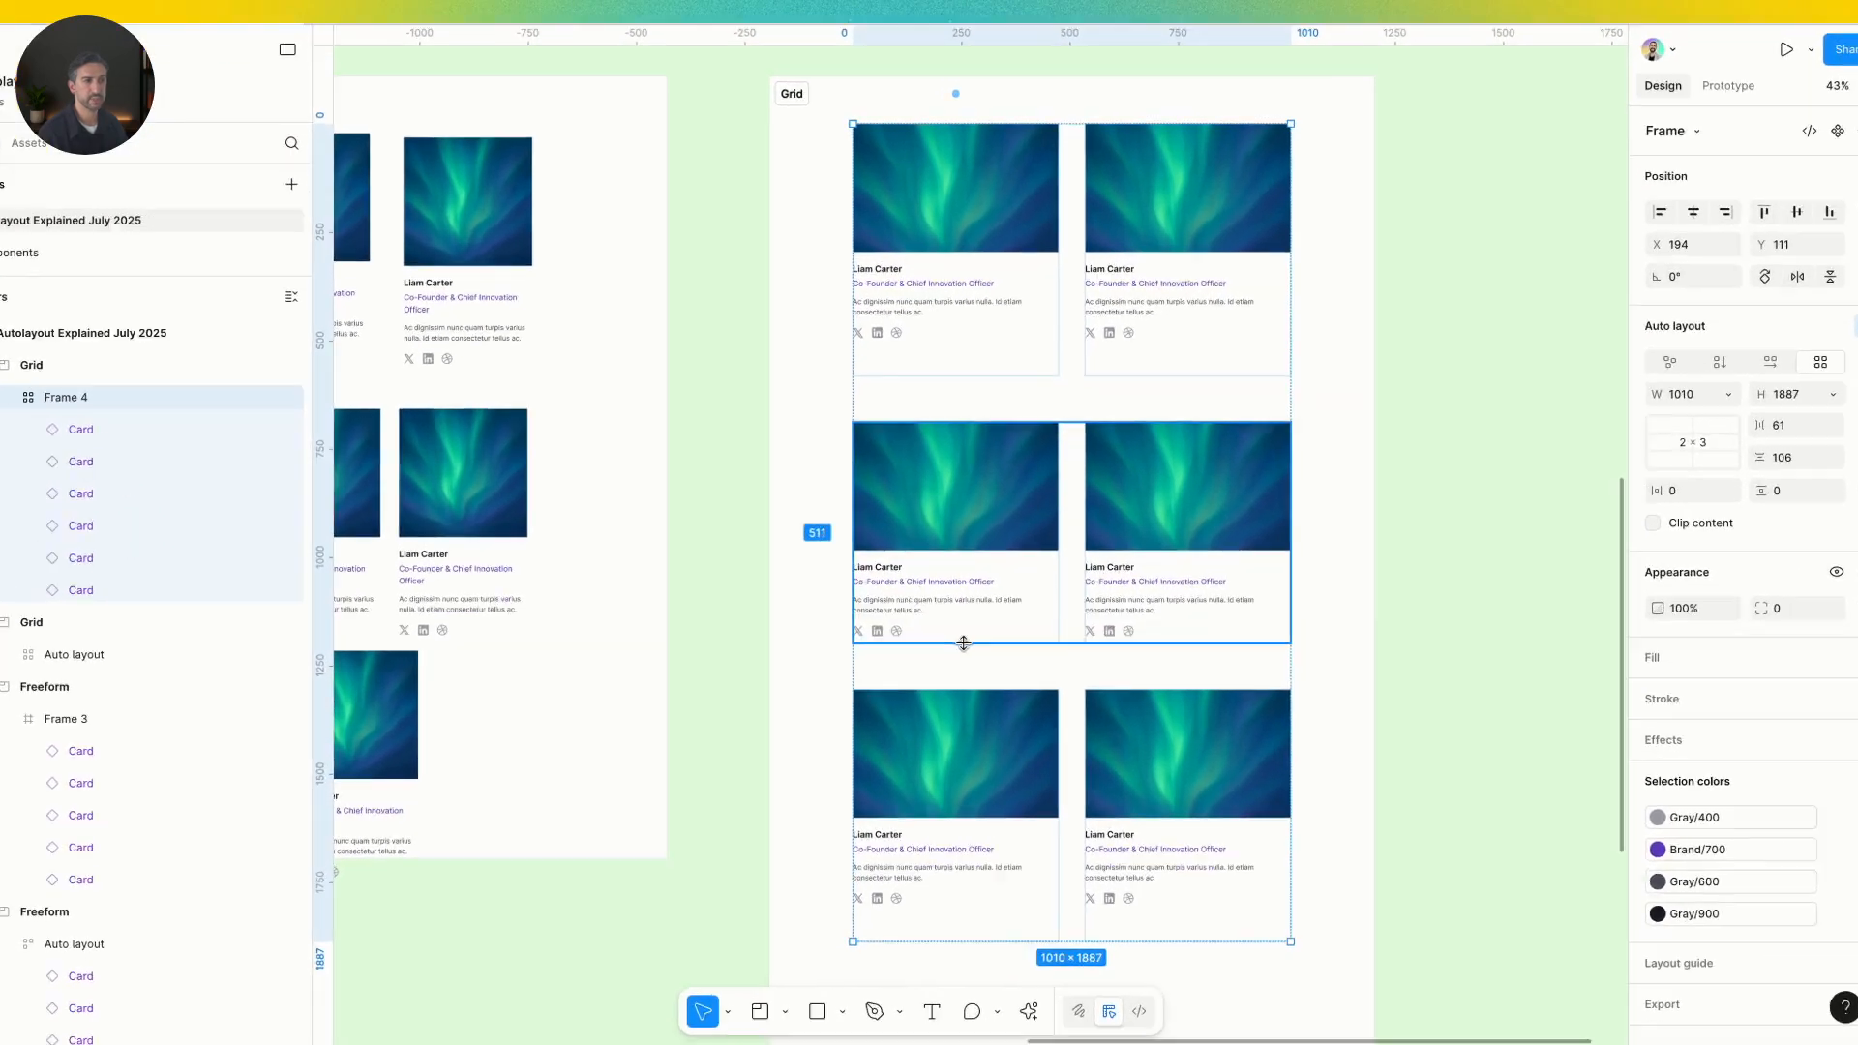
pyautogui.click(1039, 318)
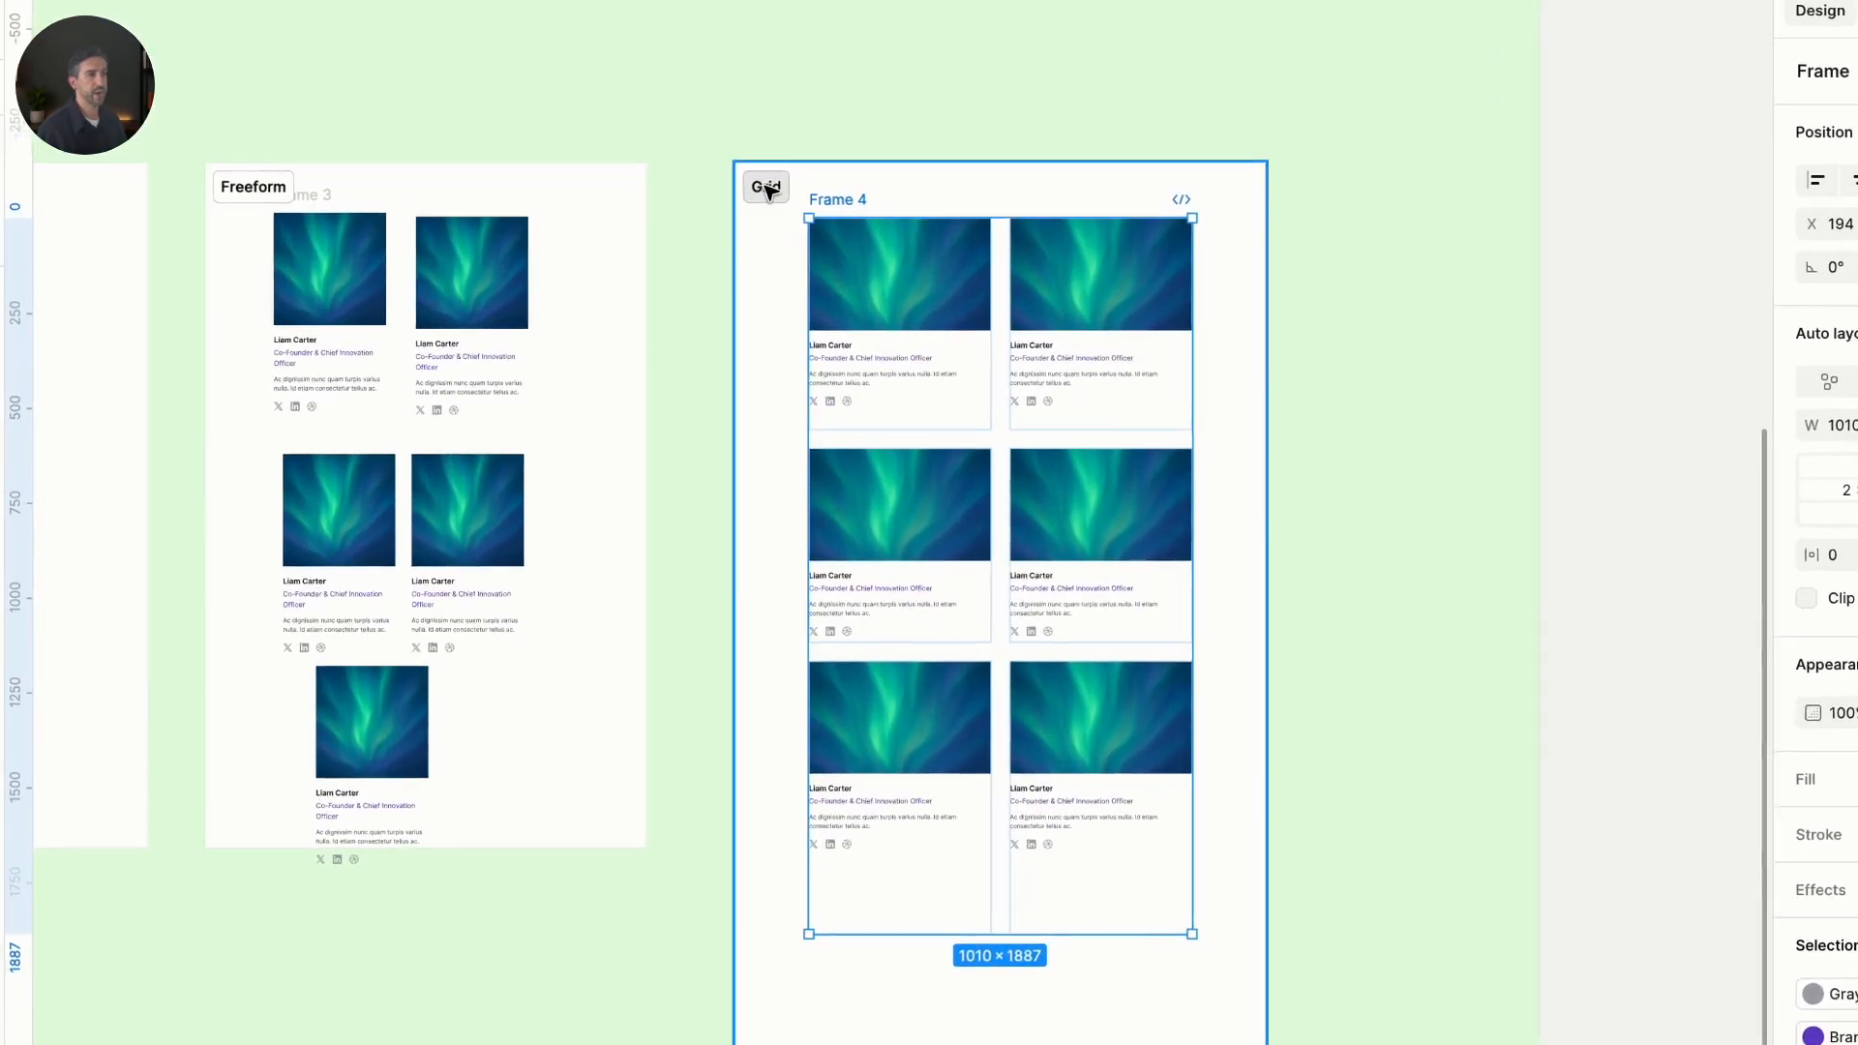
# Widen the Grid section to 1829 and delete the second card in the grid's middle row
pyautogui.click(890, 231)
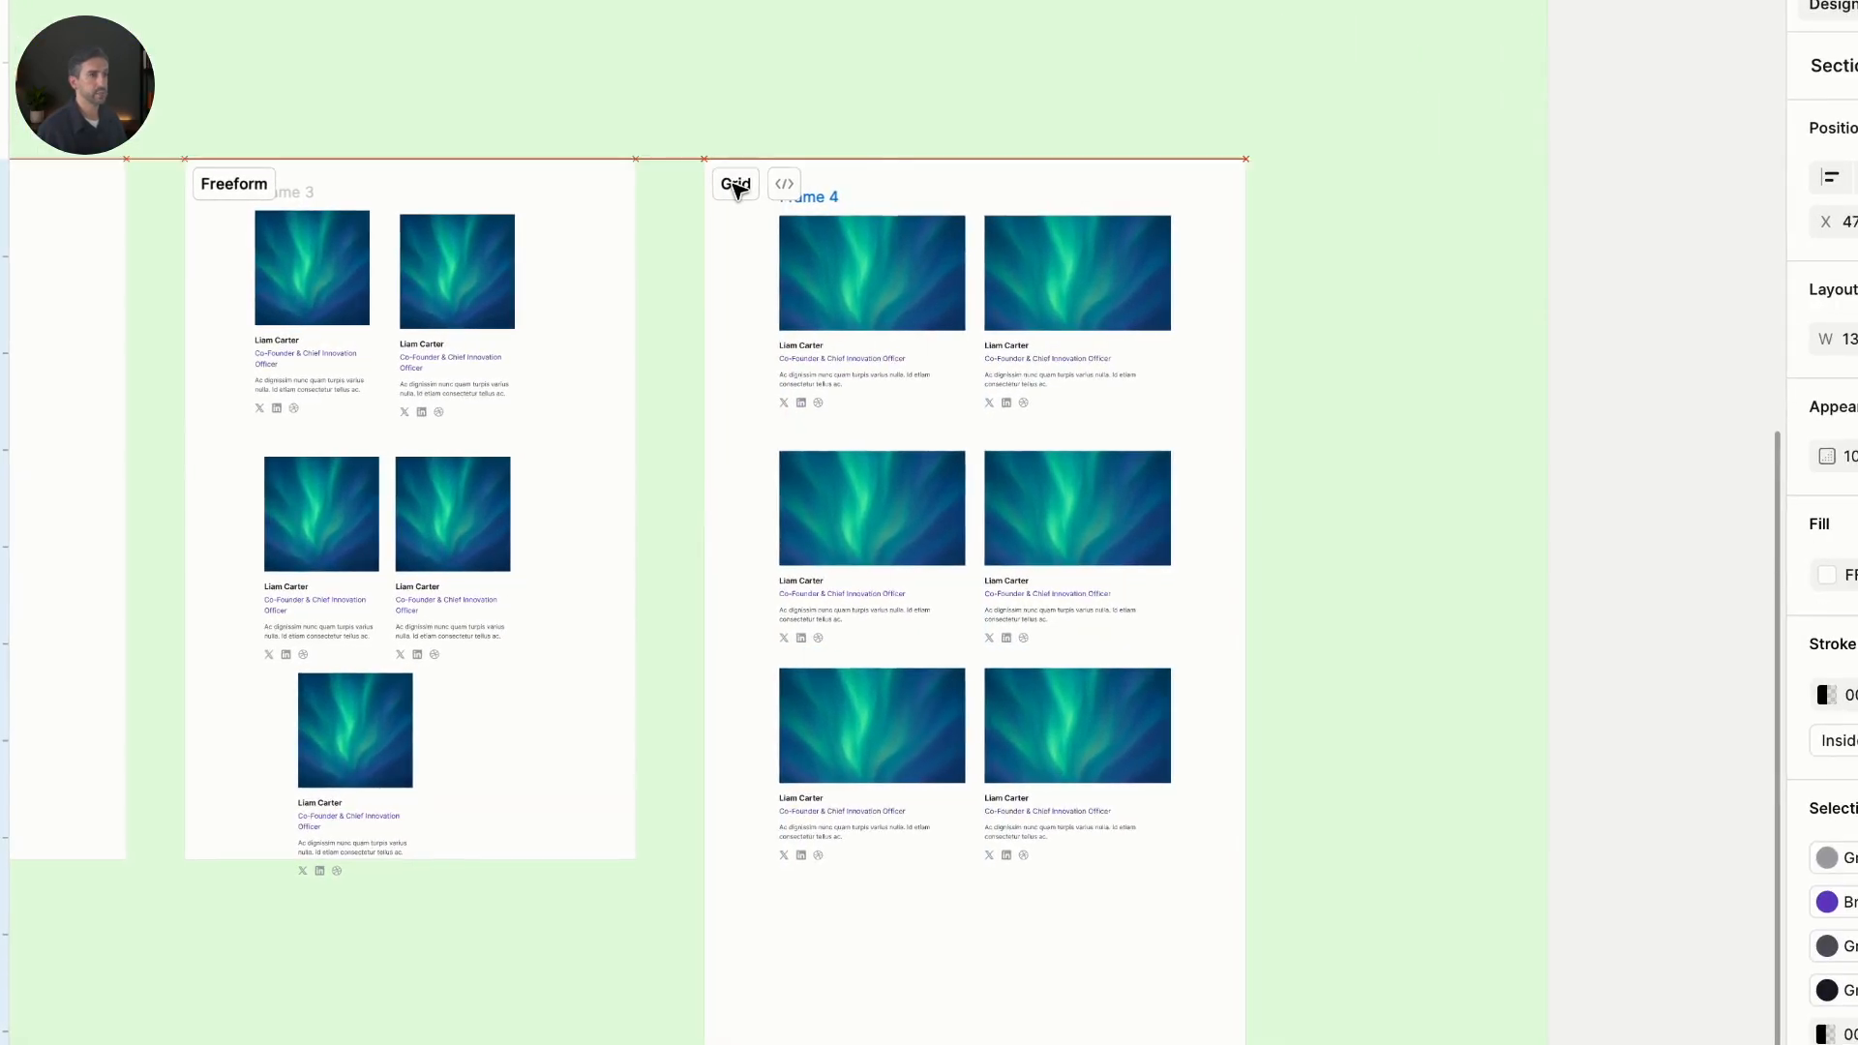
pyautogui.moveTo(1238, 300); pyautogui.dragTo(1413, 292)
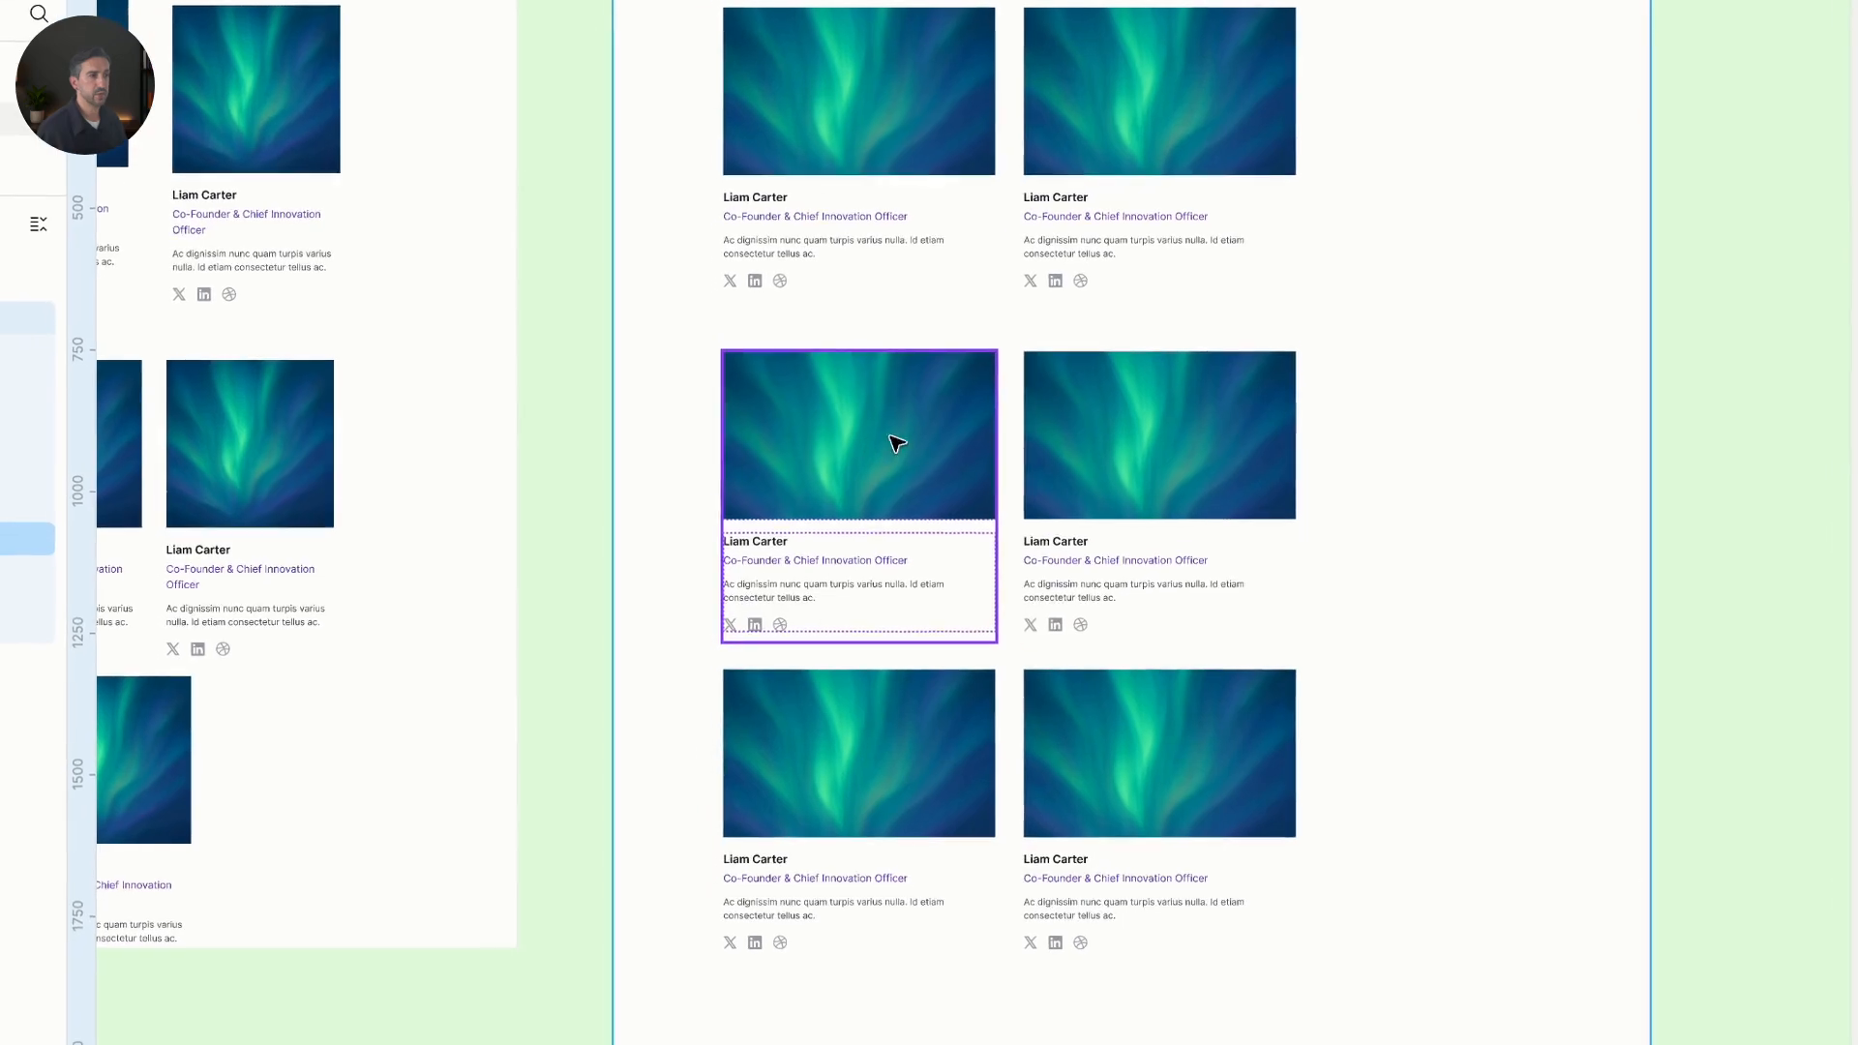
pyautogui.click(860, 411)
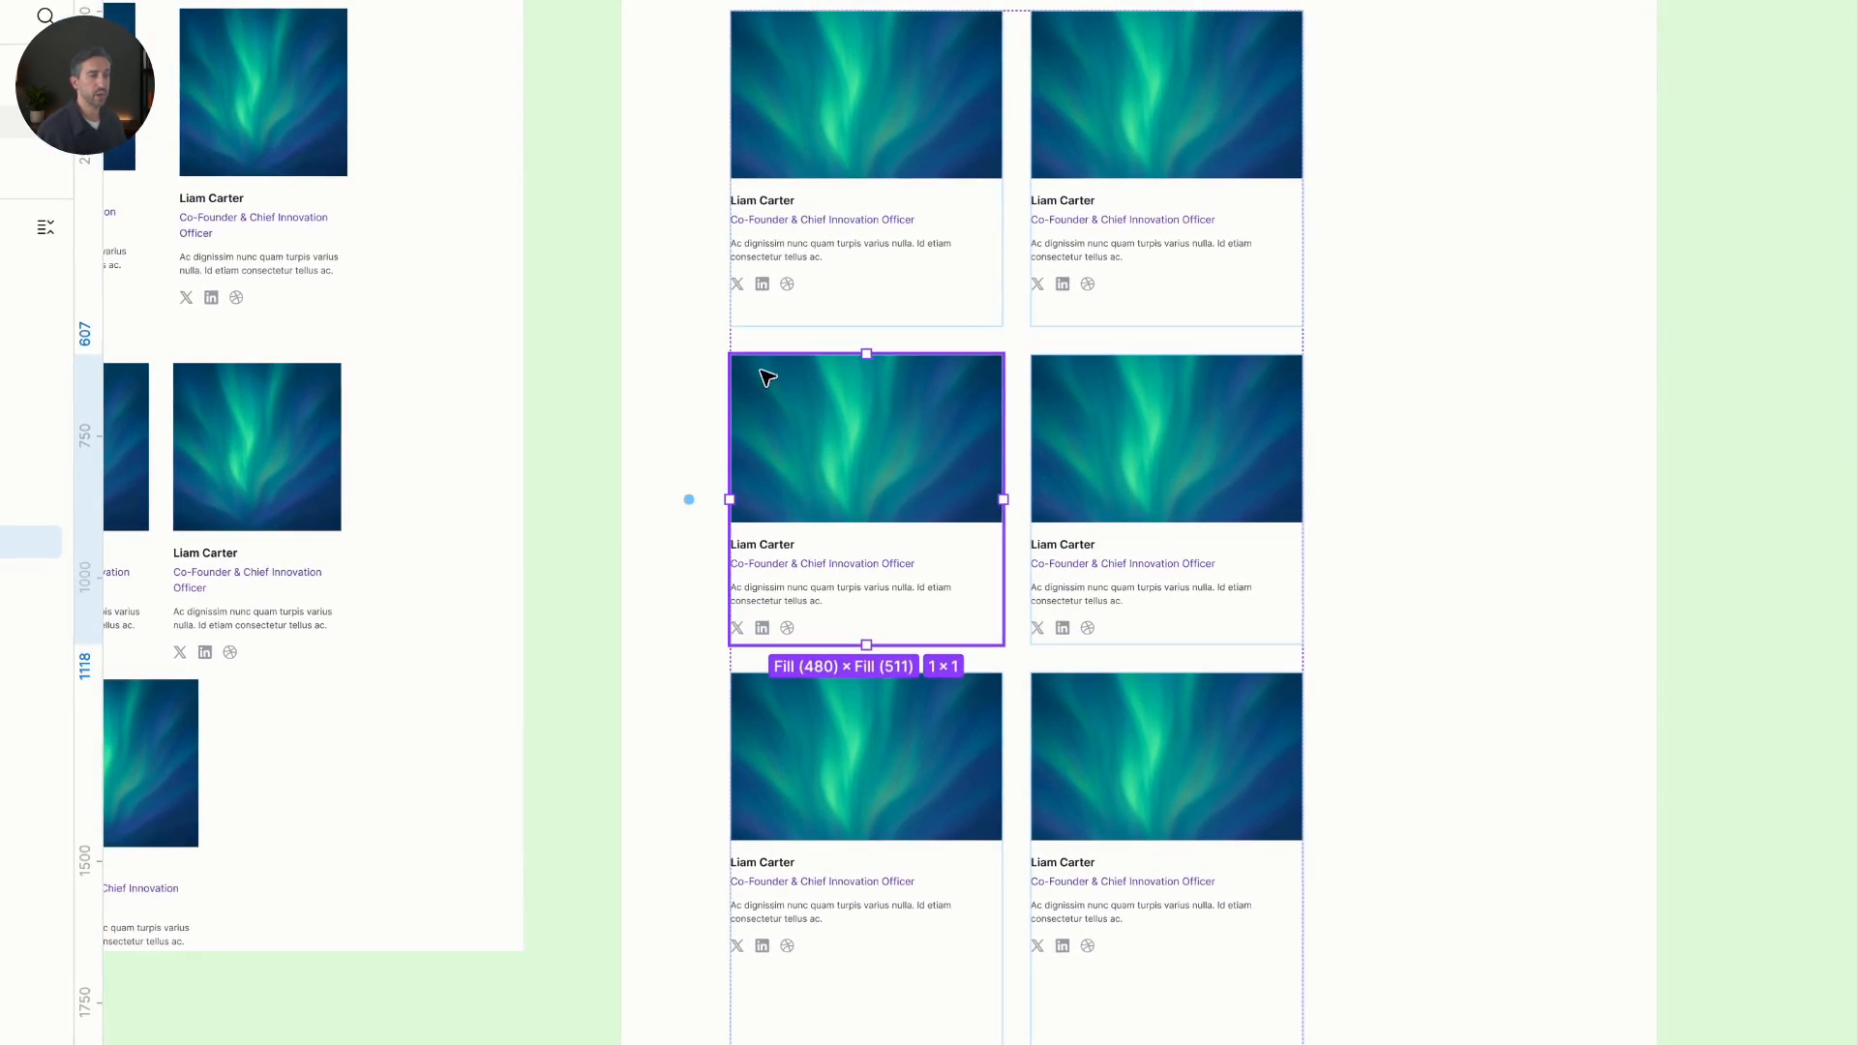
pyautogui.click(1127, 467)
pyautogui.press('Delete')
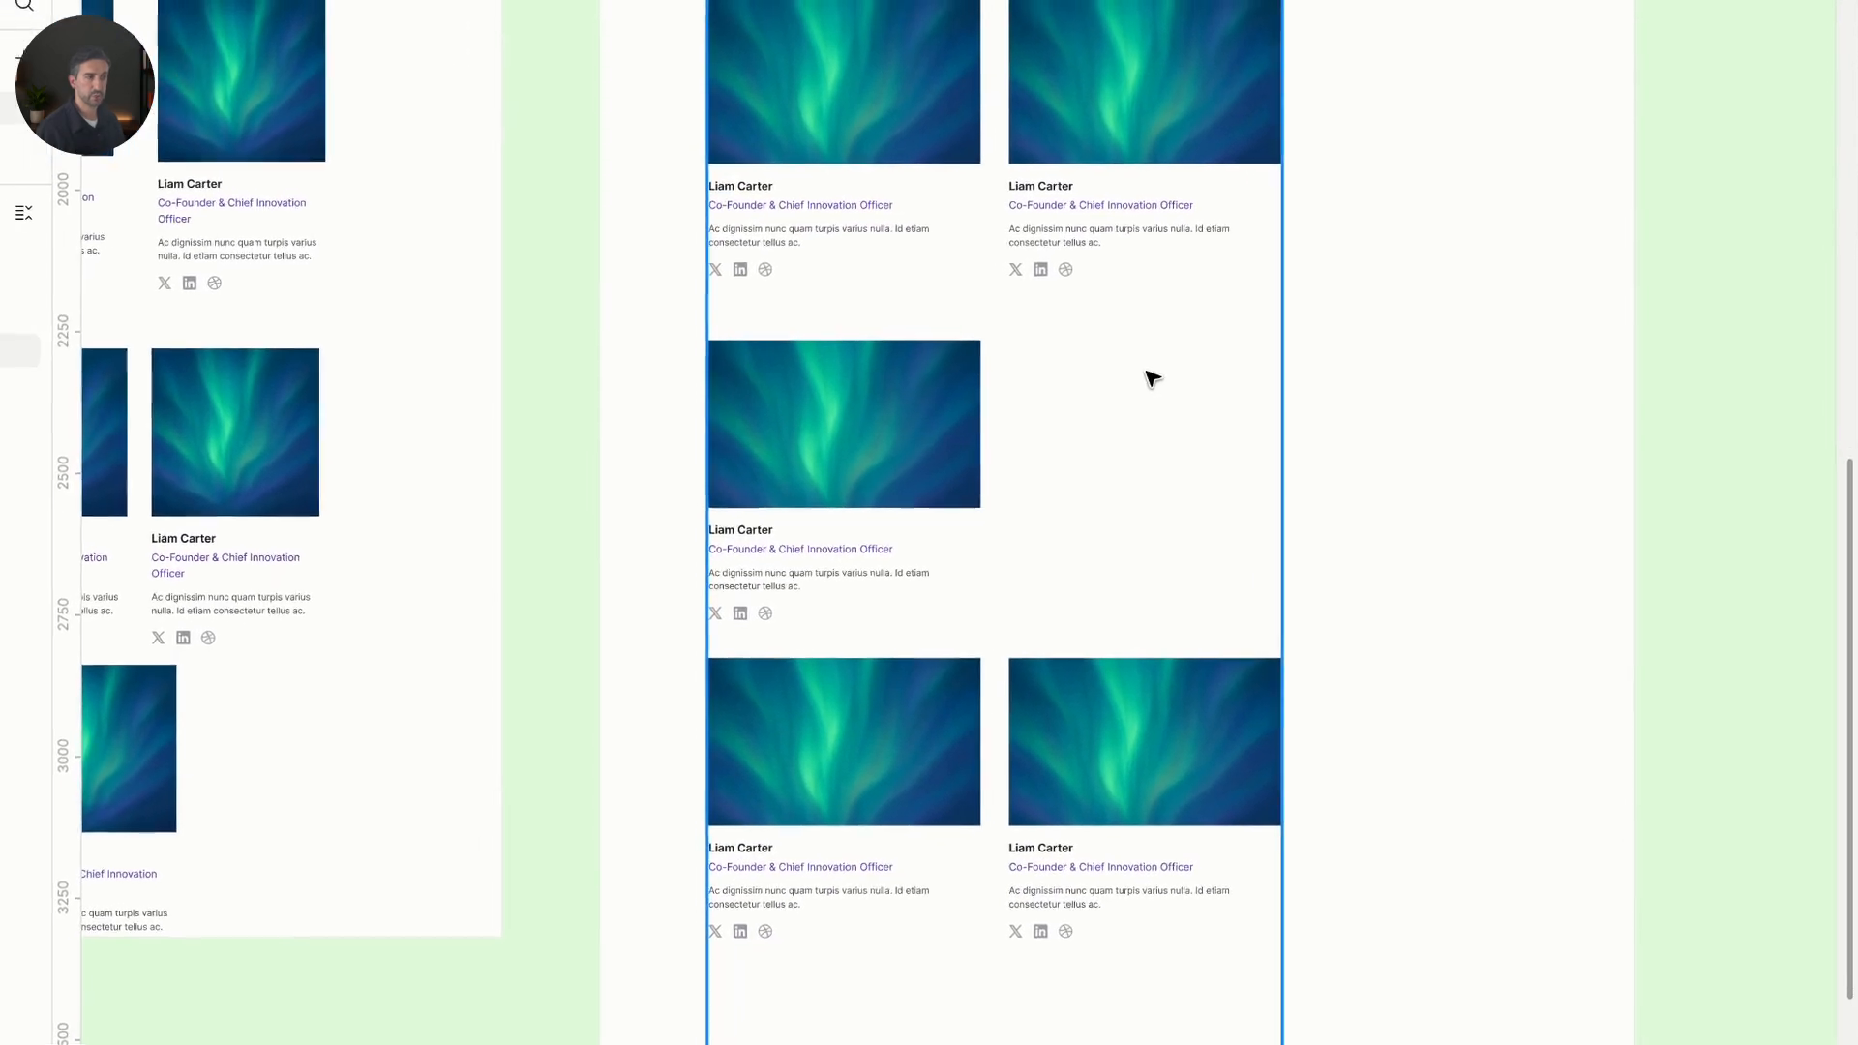
# Set the remaining middle-row card's width to Fill container and stretch it across both grid columns
pyautogui.click(847, 440)
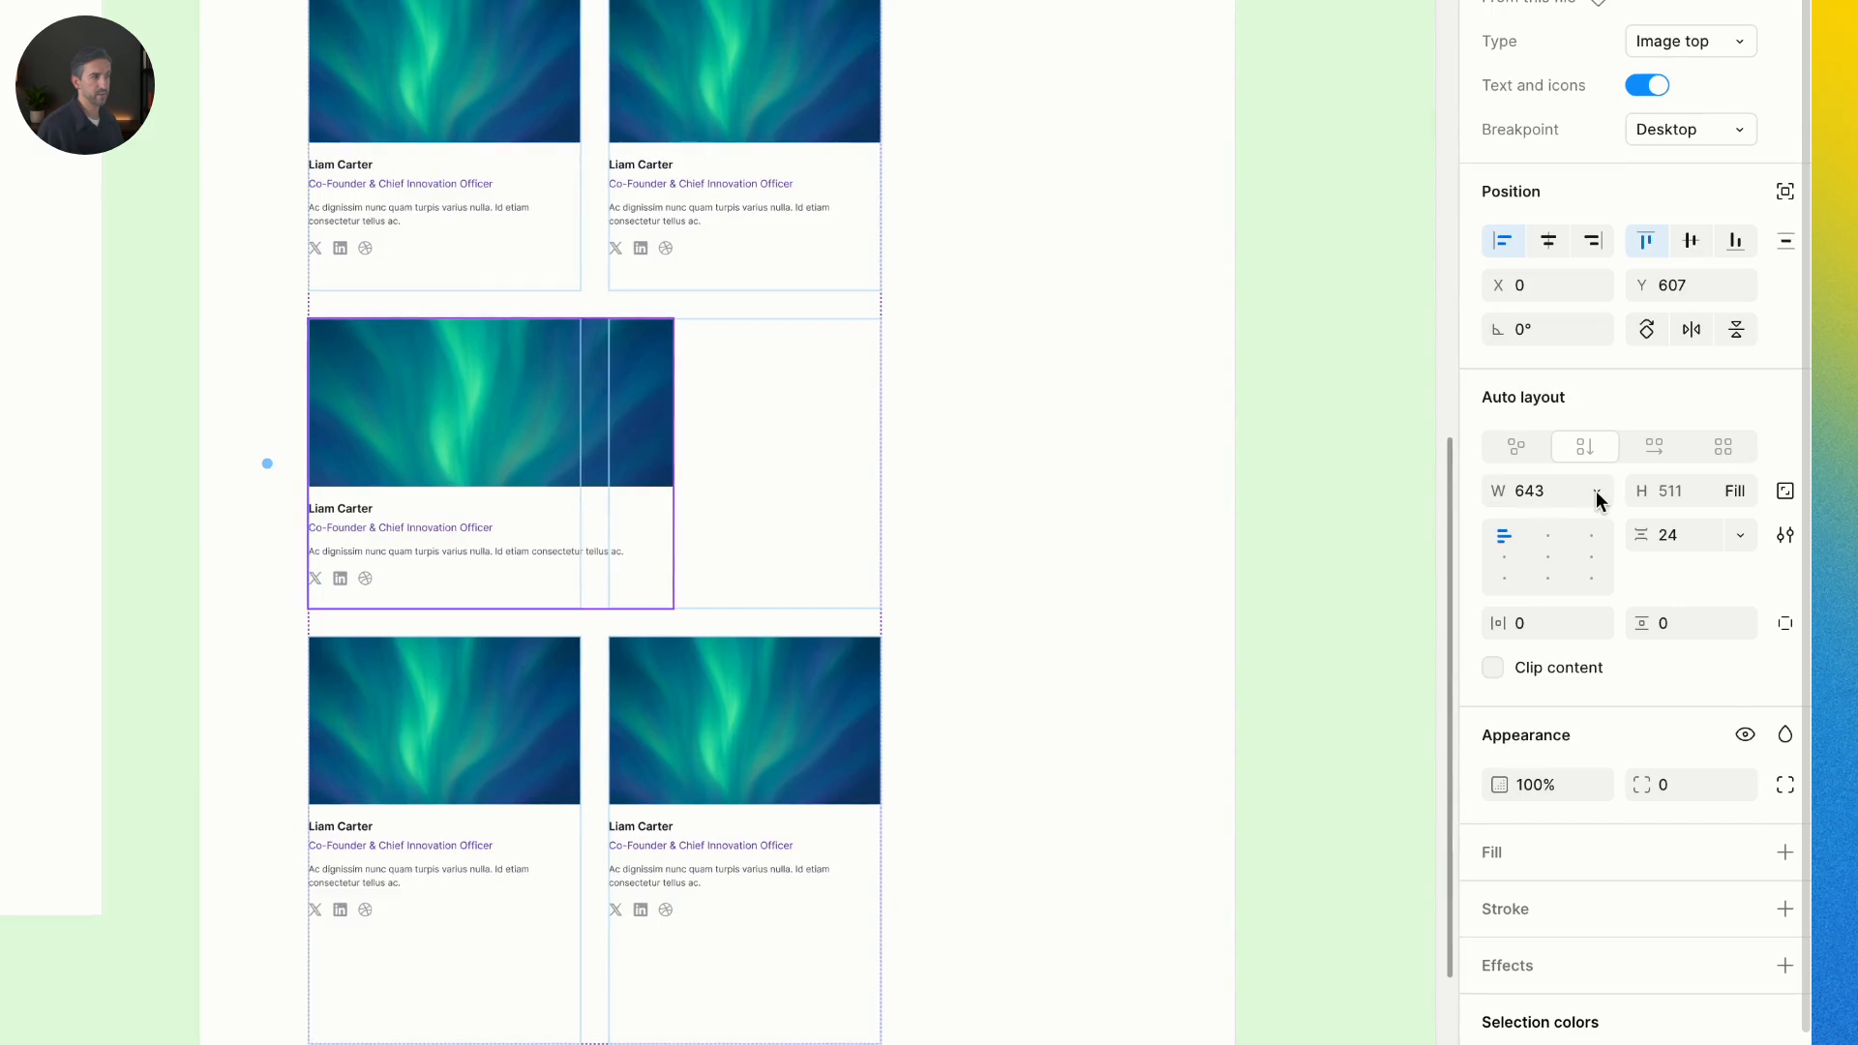
pyautogui.click(1595, 494)
pyautogui.click(1589, 563)
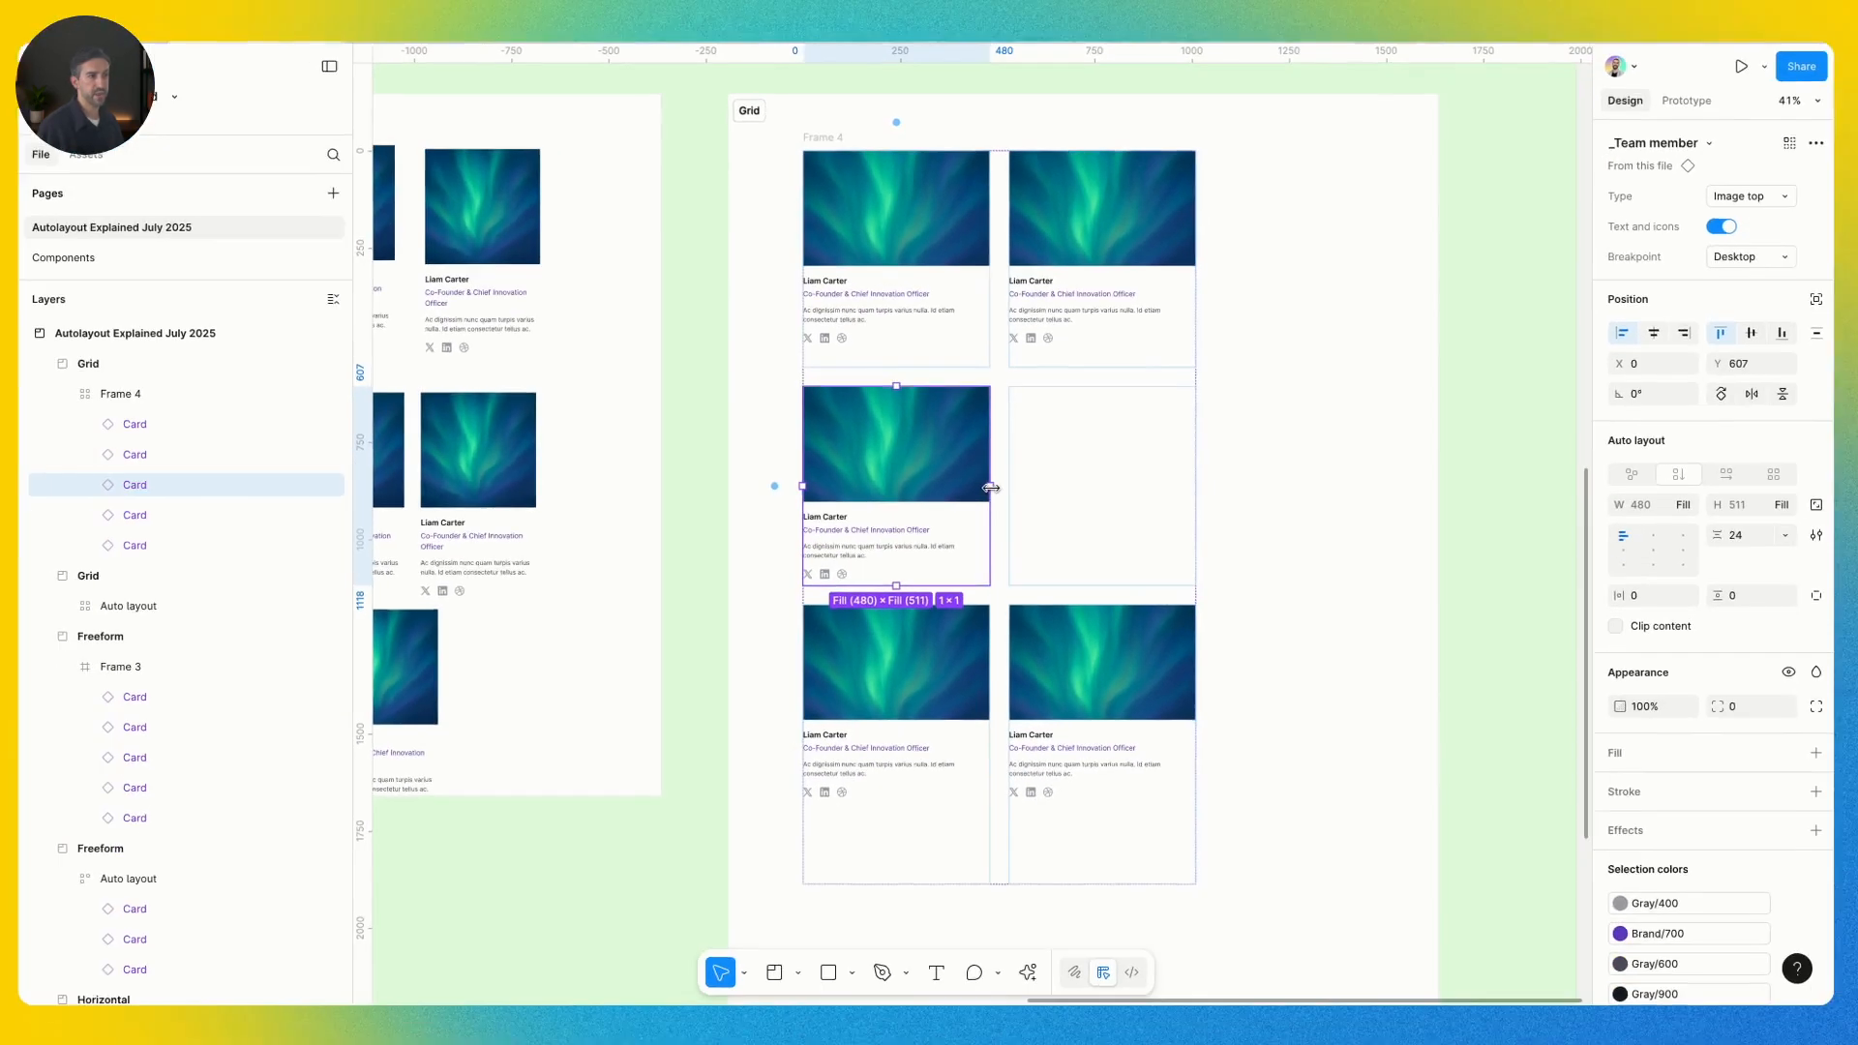
pyautogui.moveTo(991, 488); pyautogui.dragTo(1122, 494)
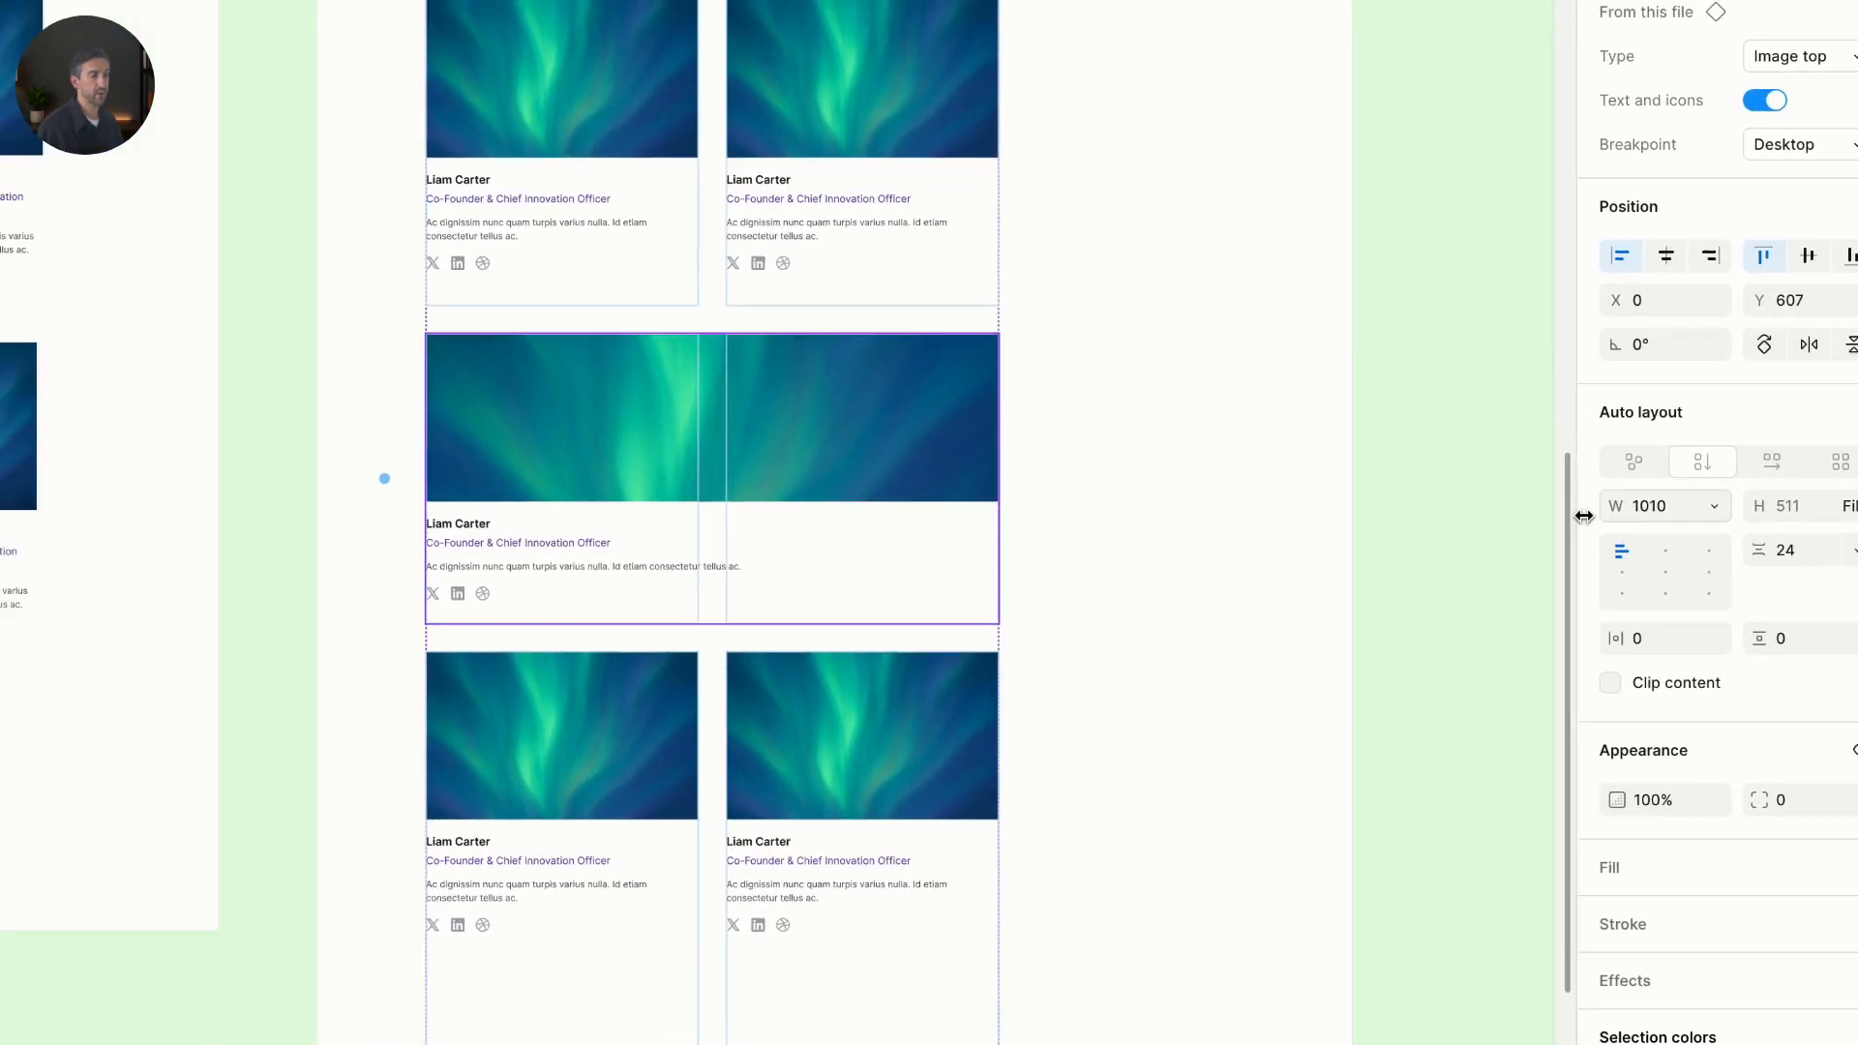
pyautogui.click(1179, 499)
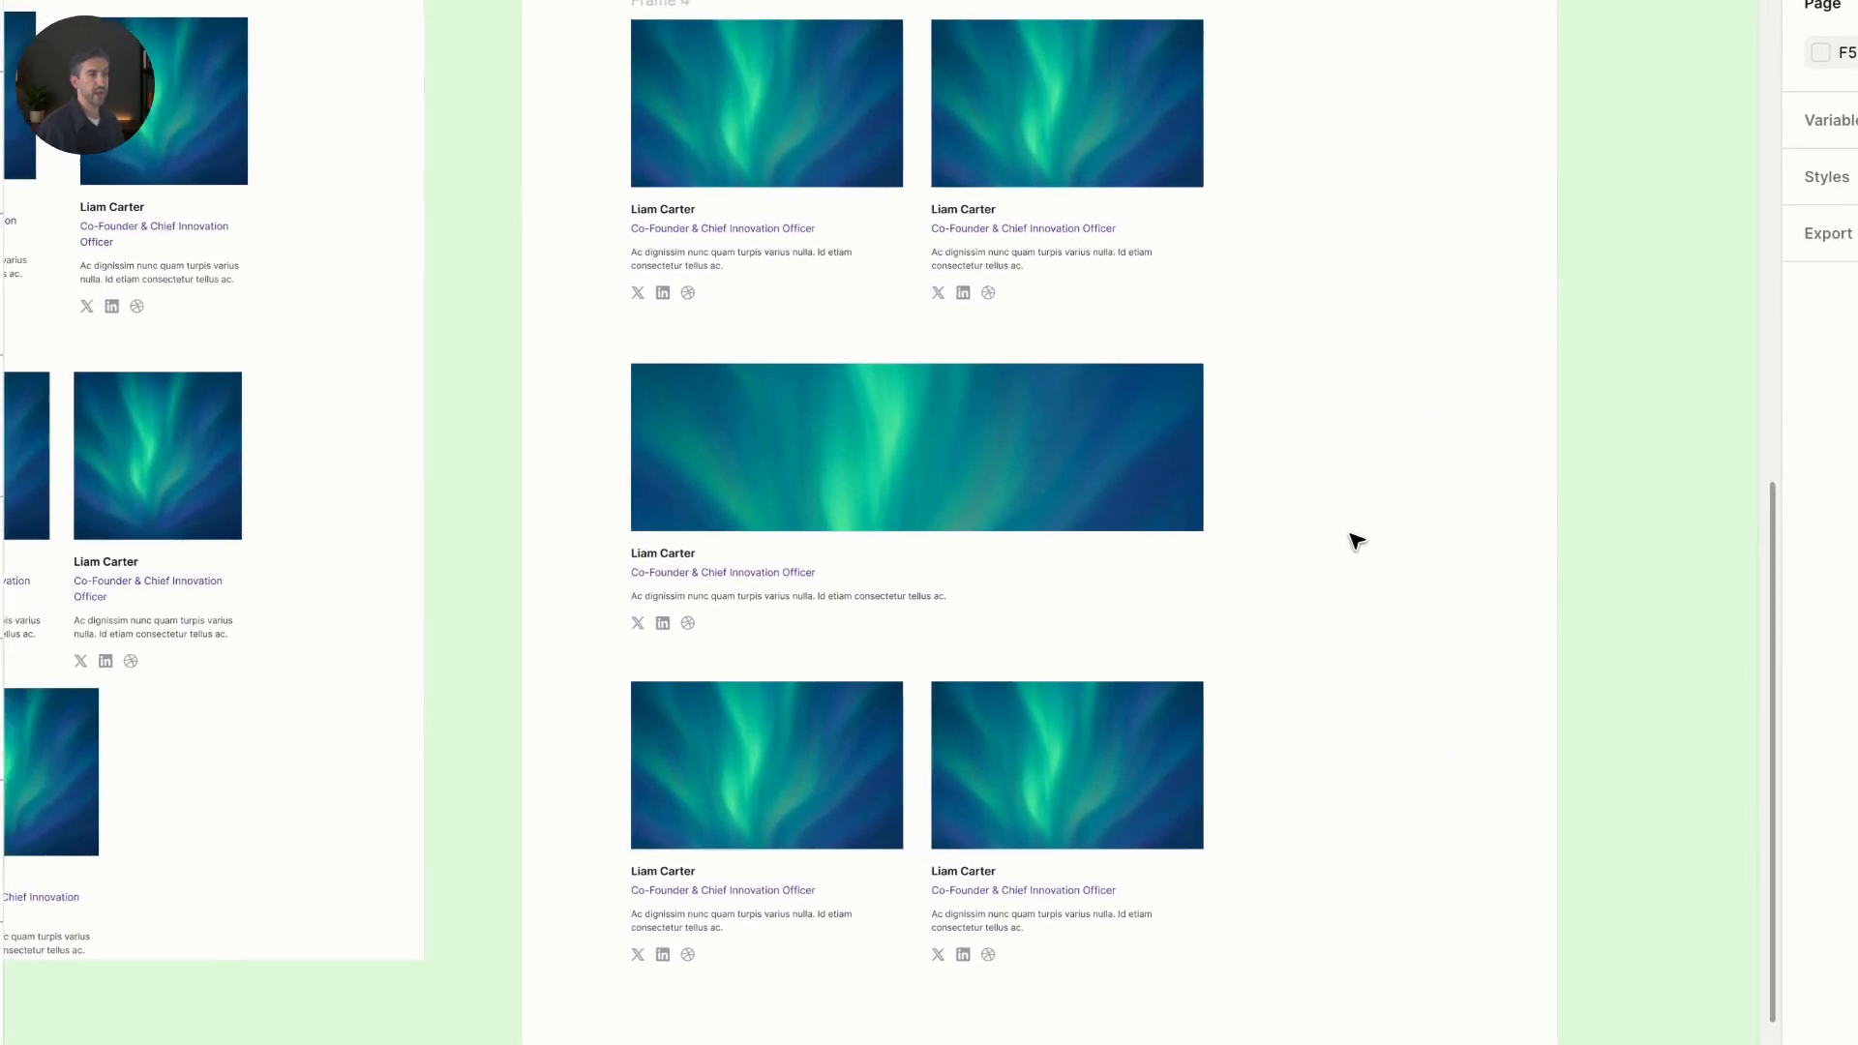
# Widen the two-column grid frame to 1226
pyautogui.scroll(-2, 1179, 499)
pyautogui.click(844, 497)
pyautogui.click(874, 139)
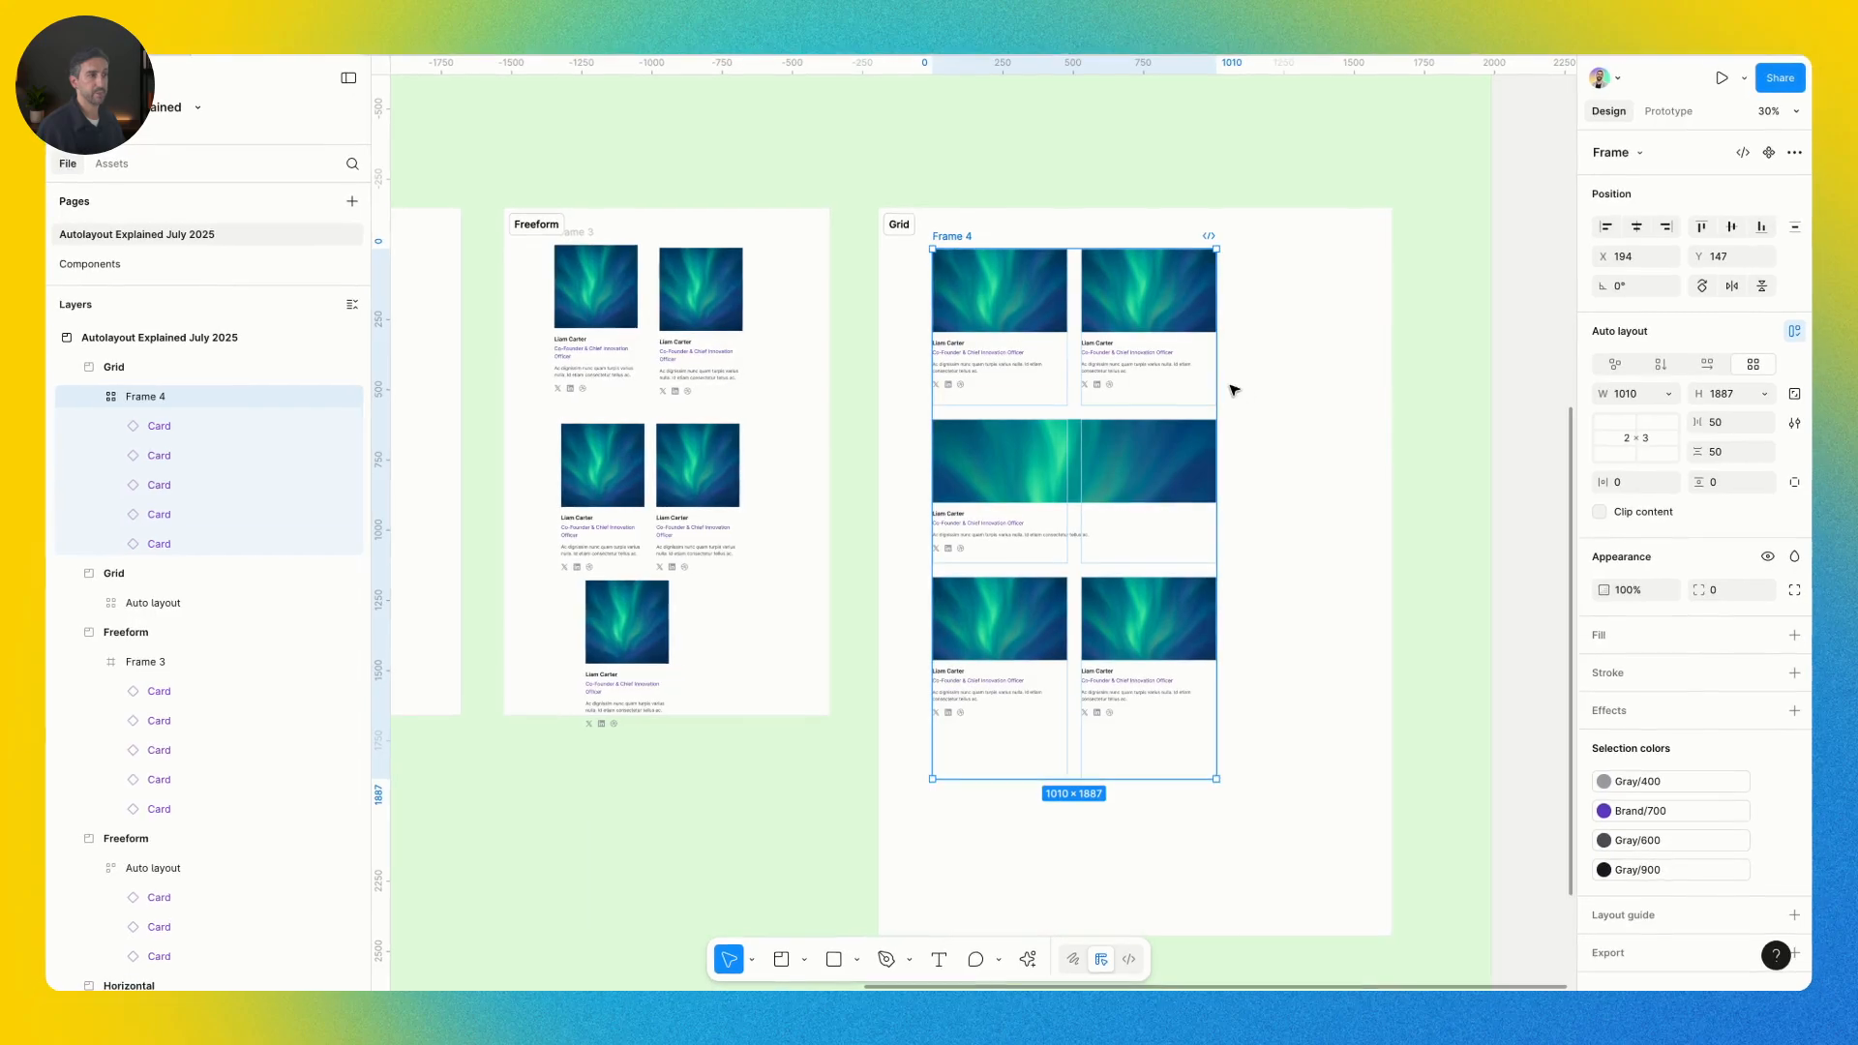
pyautogui.moveTo(1216, 379); pyautogui.dragTo(1328, 415)
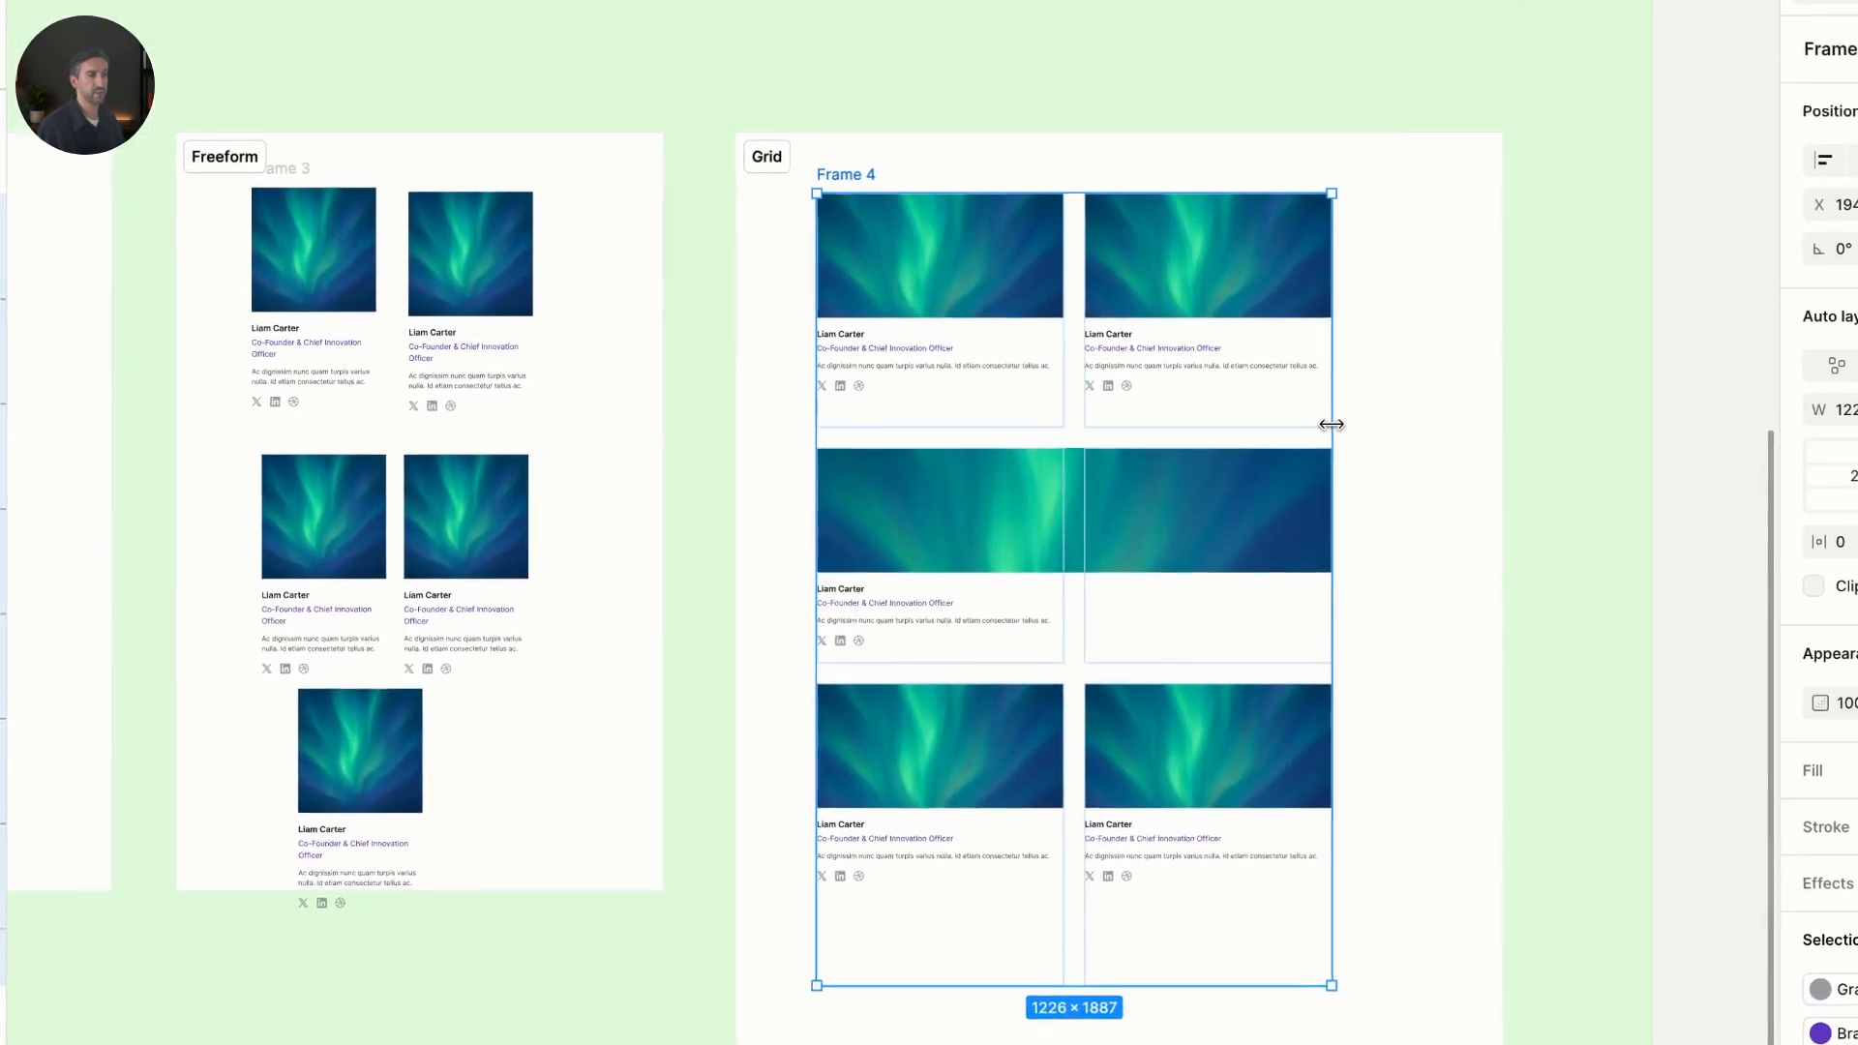
# Duplicate the two-column-wide card into a new grid row and extend the Grid section's height to 2950
pyautogui.click(1060, 569)
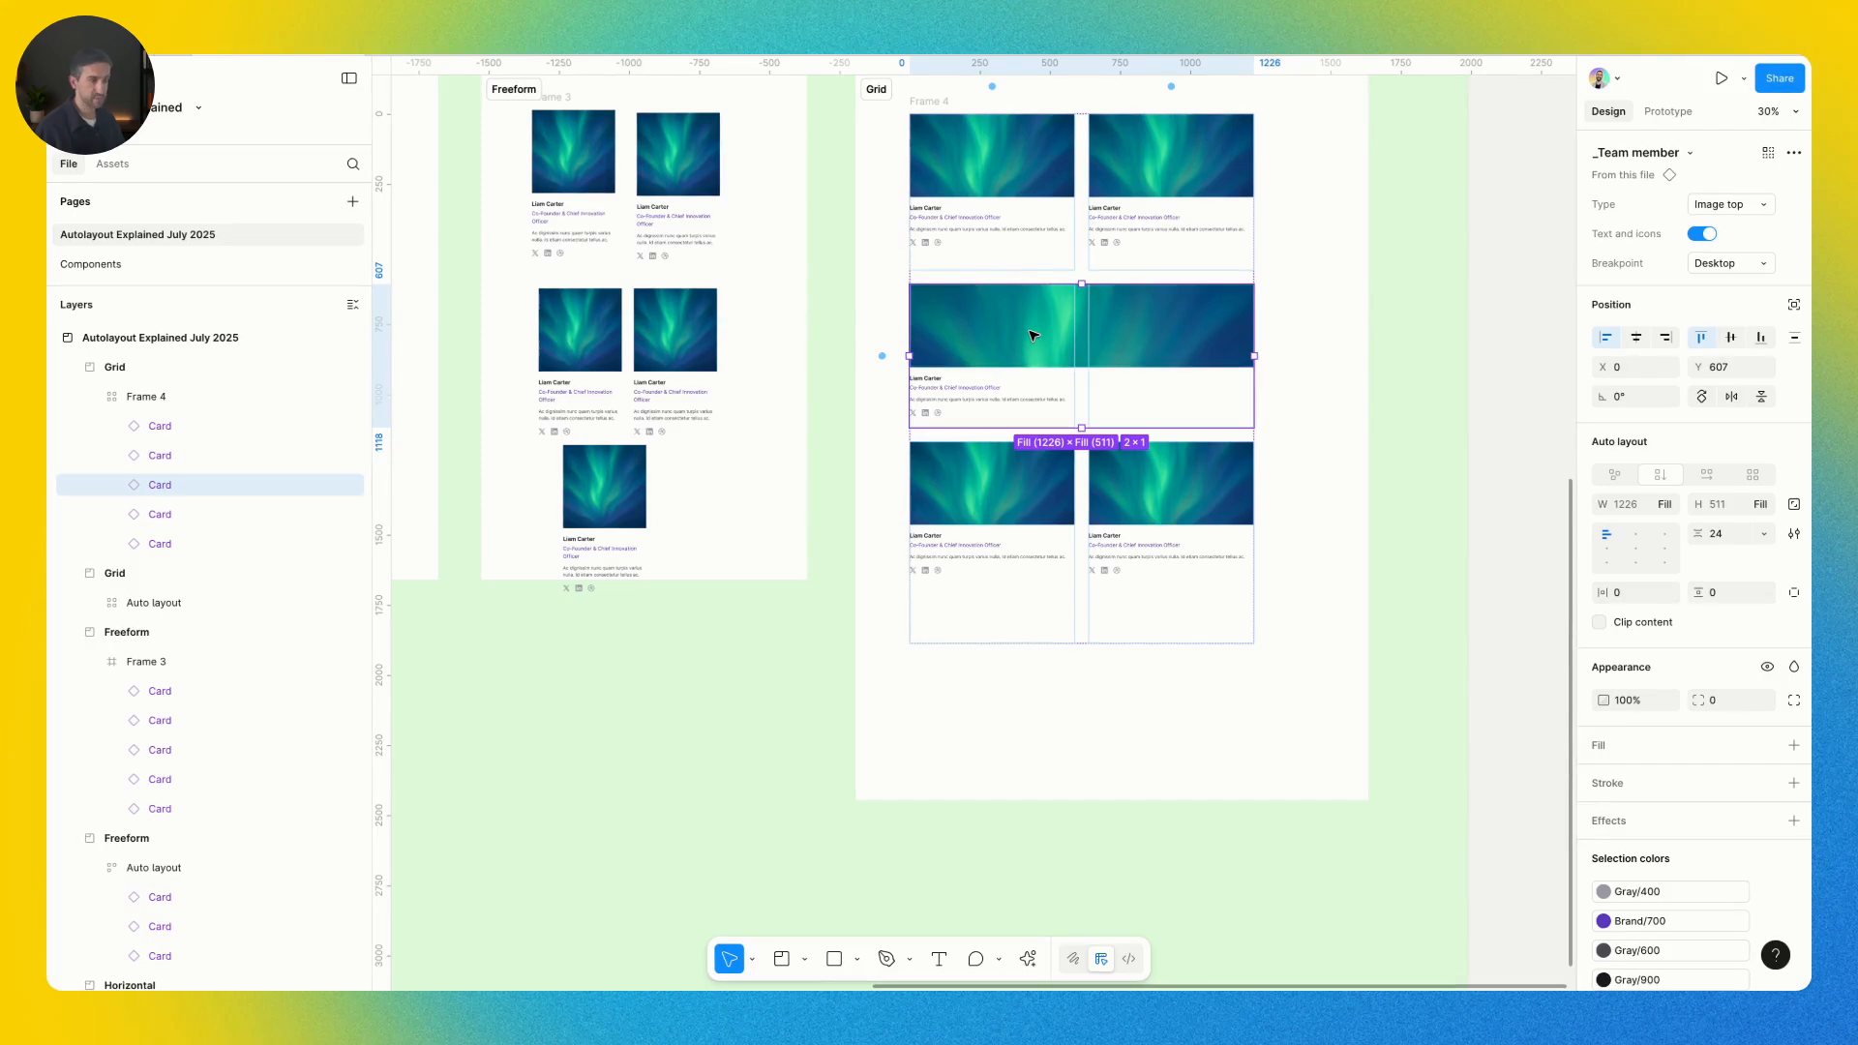
pyautogui.hotkey('ctrl', 'd')
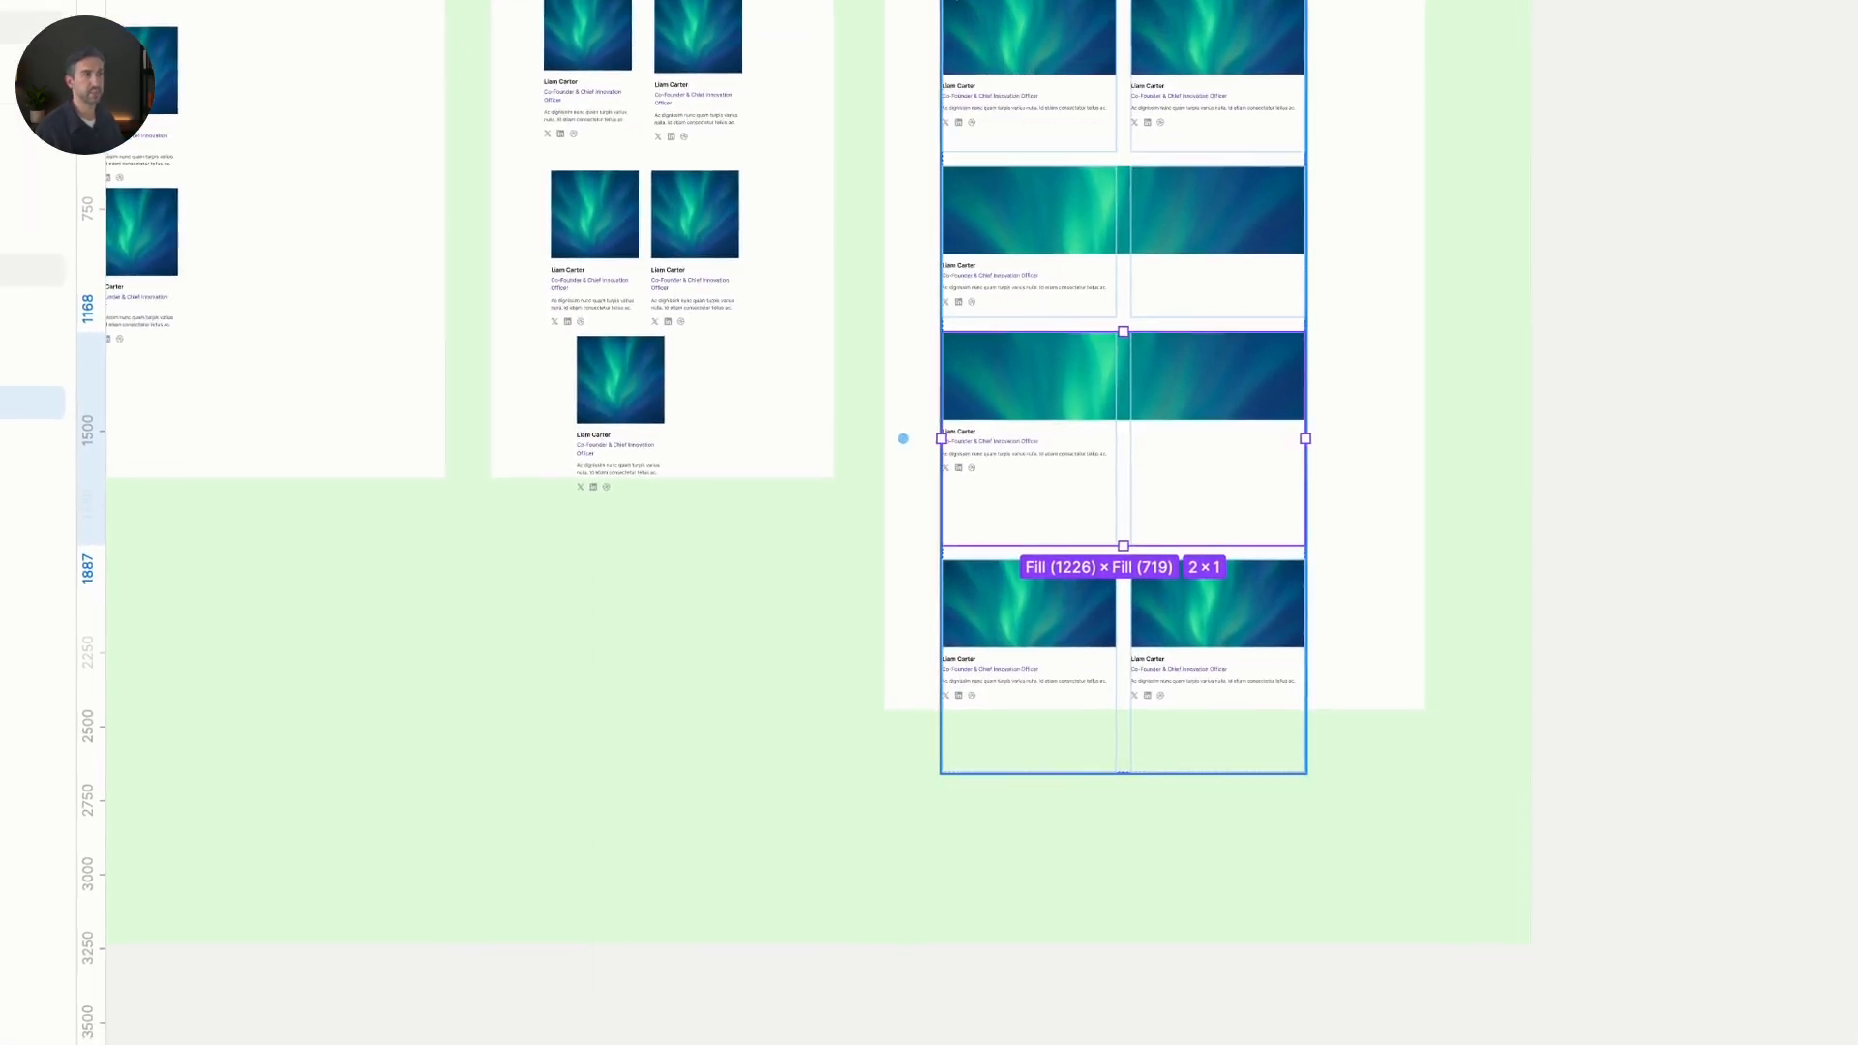
pyautogui.click(933, 19)
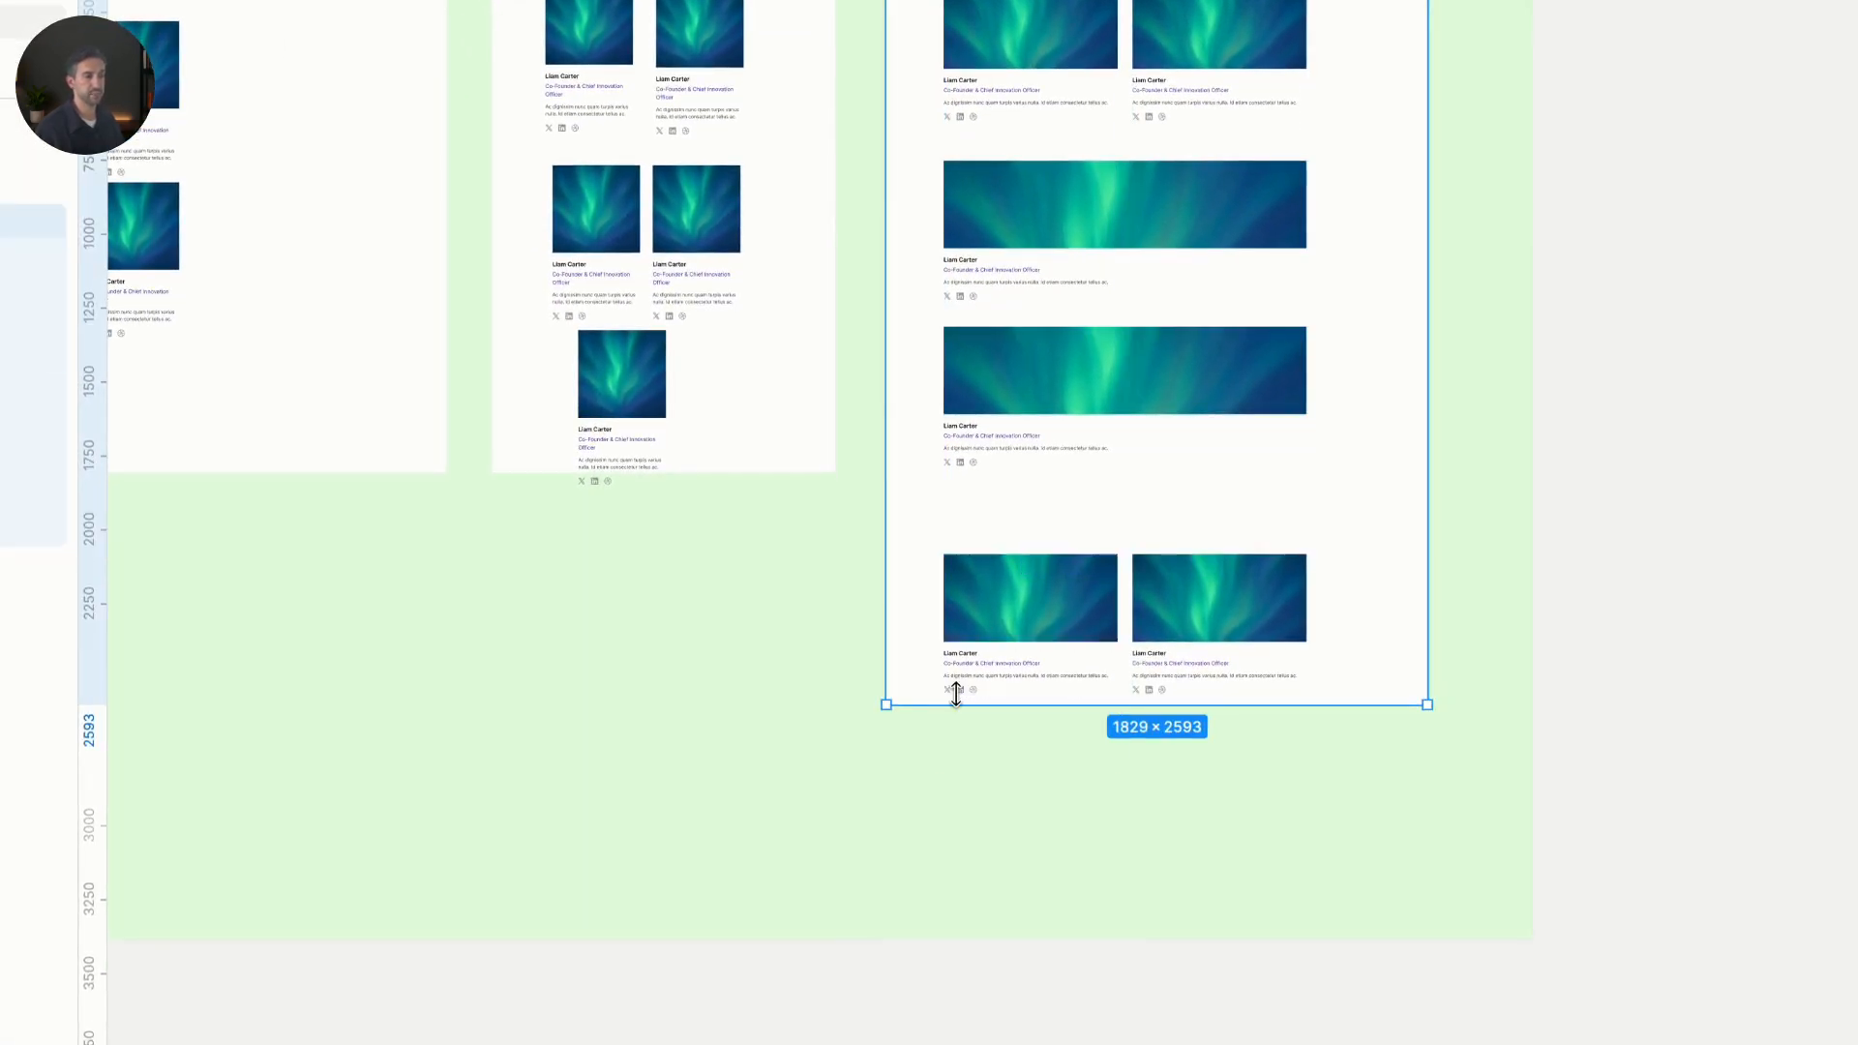
pyautogui.moveTo(956, 695); pyautogui.dragTo(978, 804)
pyautogui.scroll(-3, 1113, 698)
pyautogui.moveTo(1170, 696); pyautogui.dragTo(1055, 636)
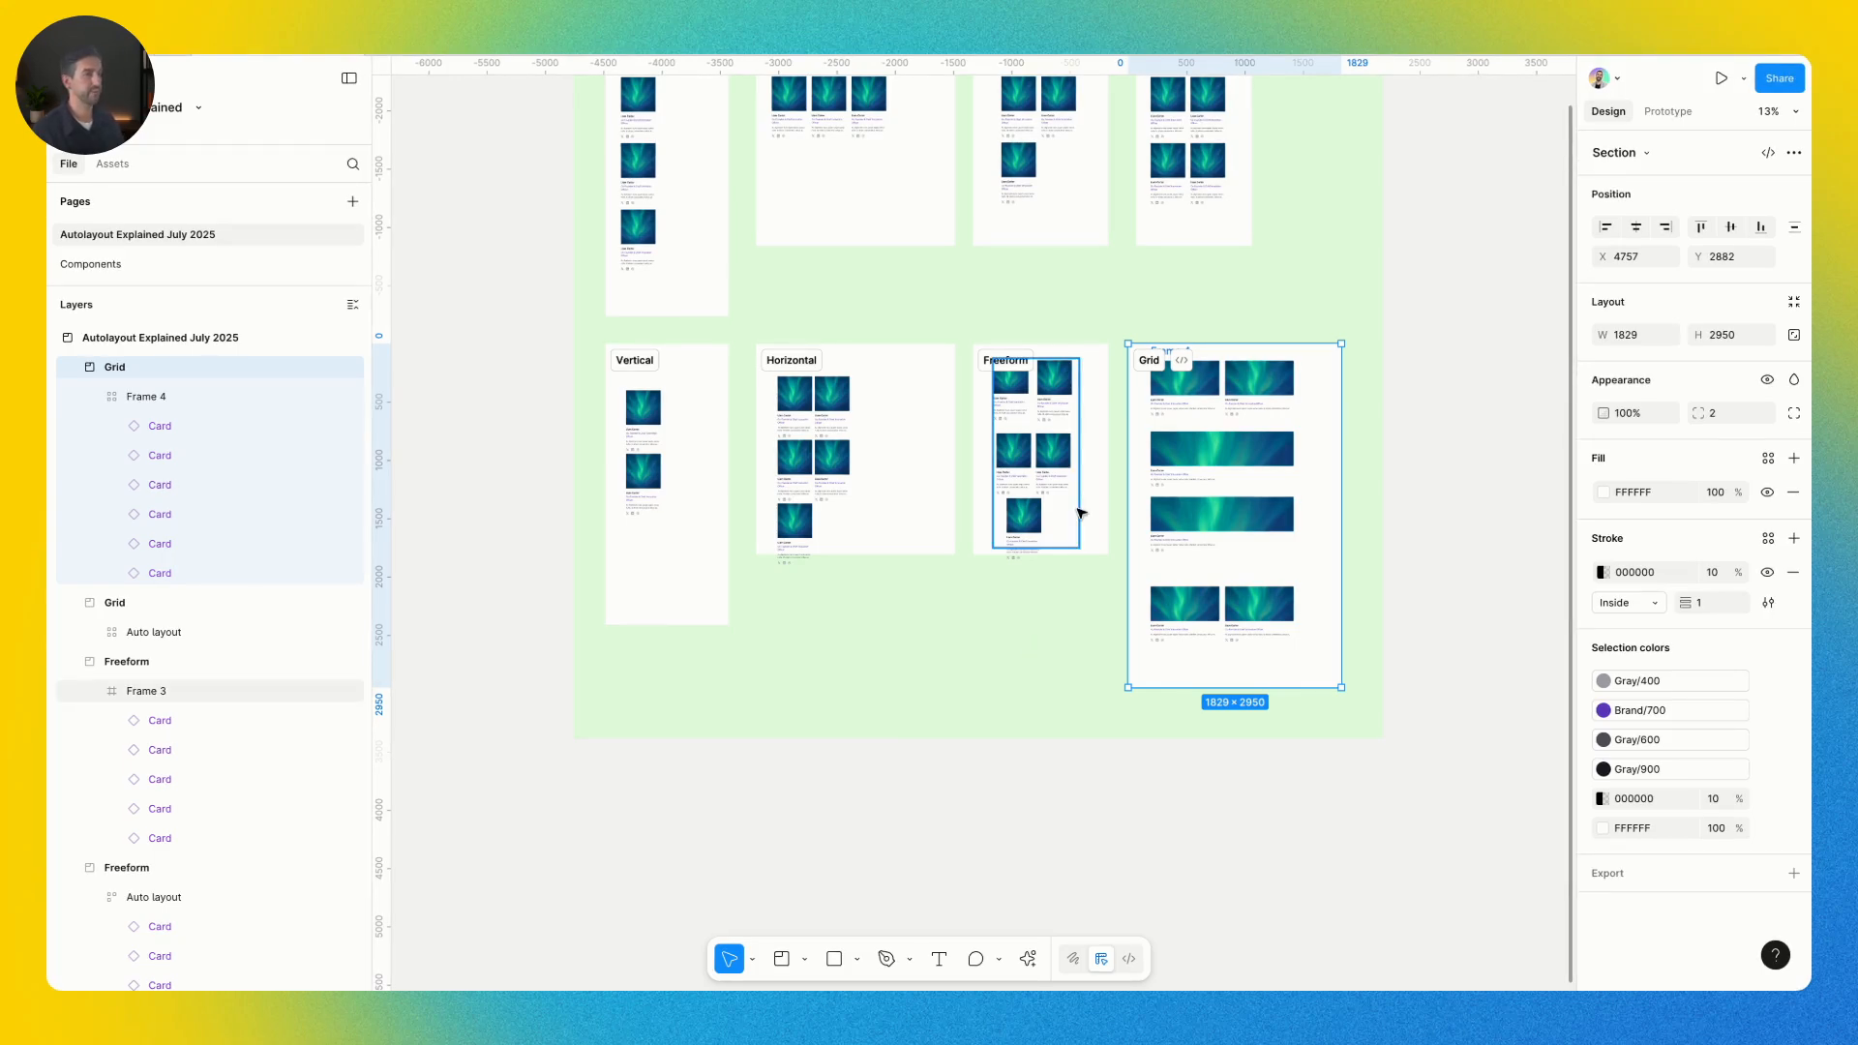
pyautogui.scroll(1, 1007, 402)
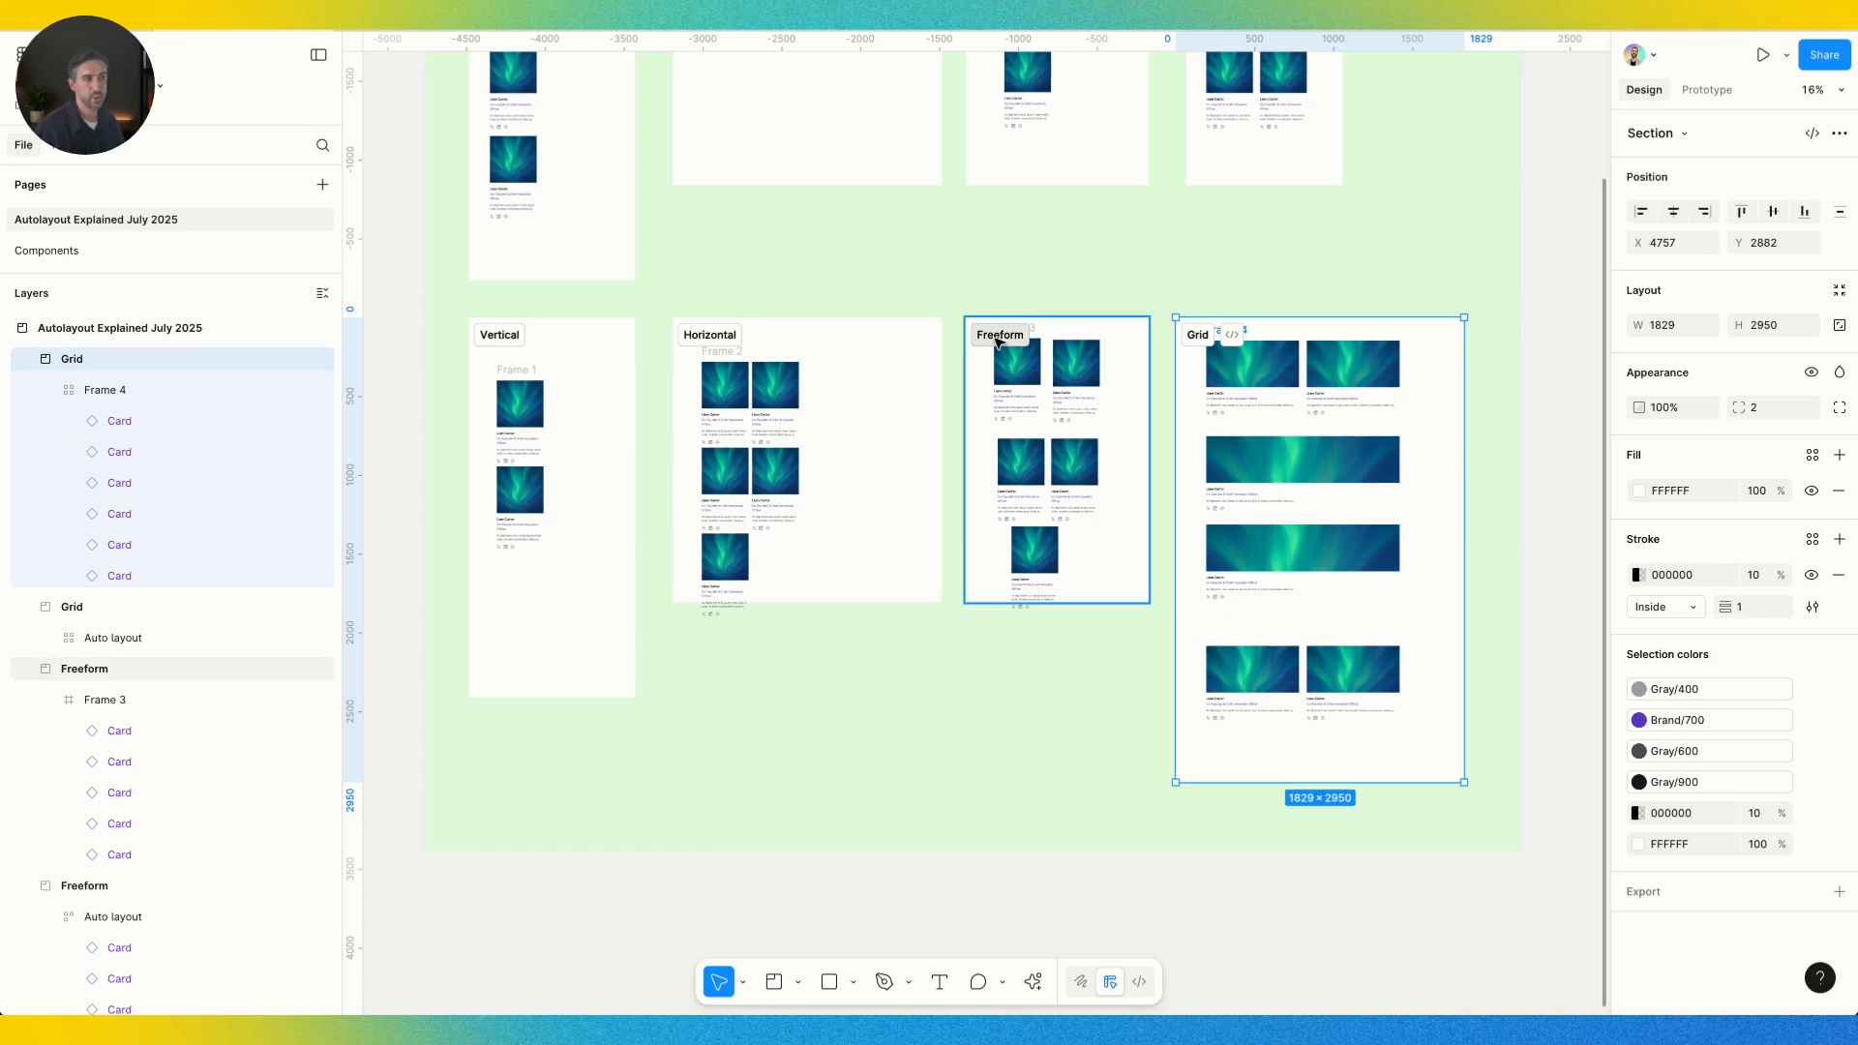